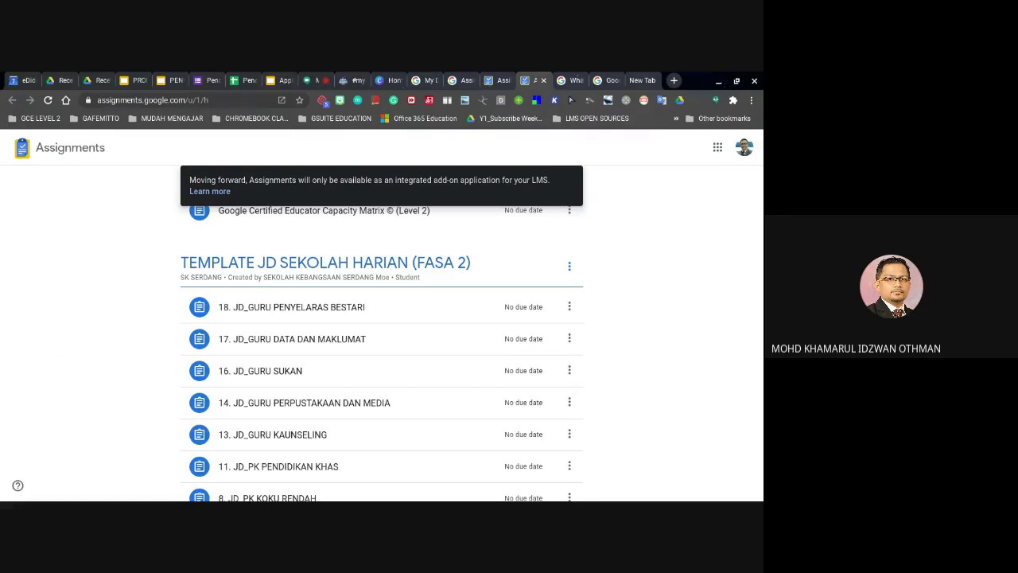
Step: Look through the Google apps list from the Assignments home page
{"action": "scroll", "coordinate": [50, 341], "scroll_direction": "up", "scroll_amount": 3}
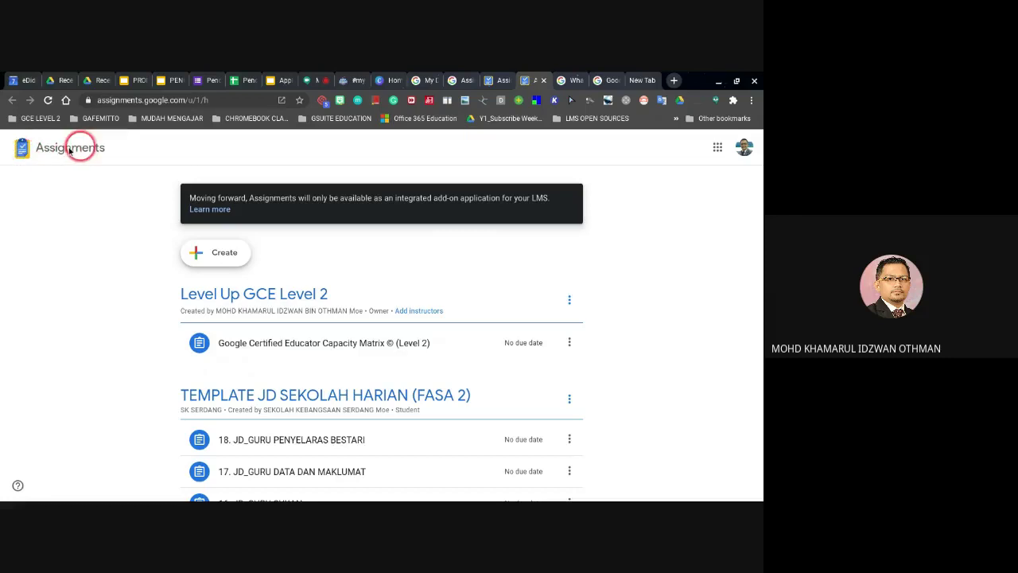
{"action": "left_click", "coordinate": [722, 151]}
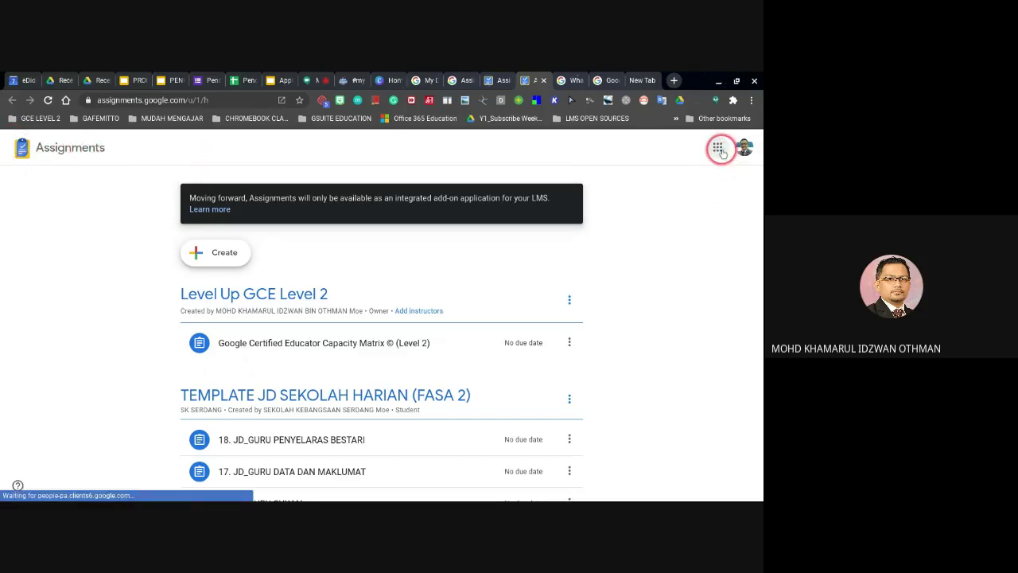
{"action": "left_click", "coordinate": [666, 446]}
{"action": "left_click", "coordinate": [724, 152]}
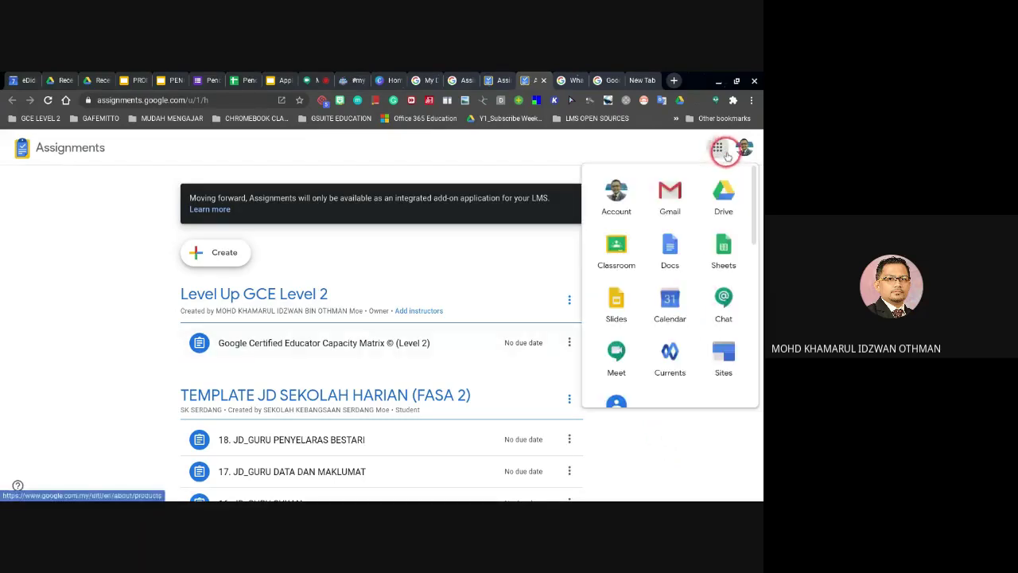
{"action": "scroll", "coordinate": [668, 342], "scroll_direction": "down", "scroll_amount": 3}
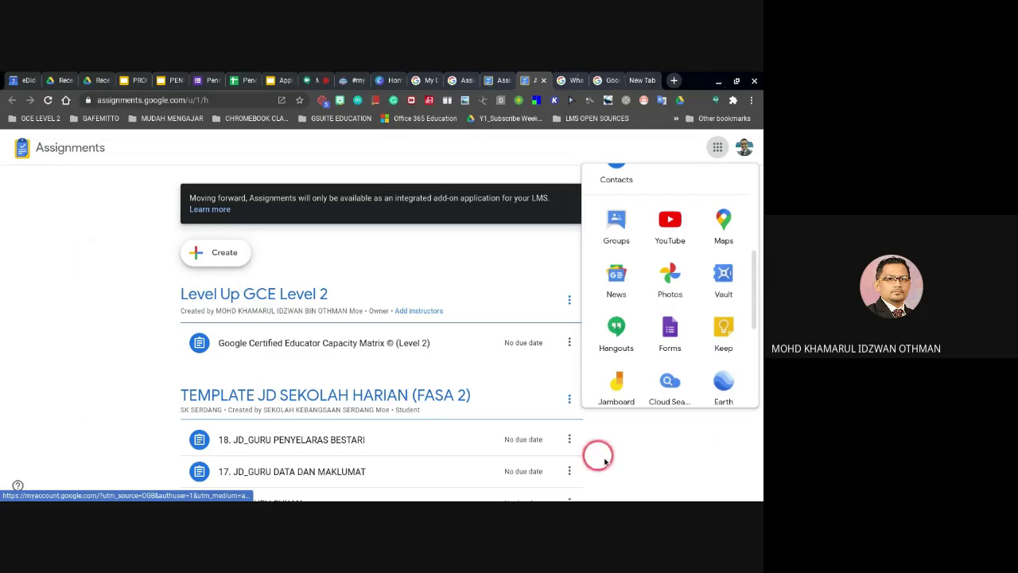
{"action": "left_click", "coordinate": [666, 458]}
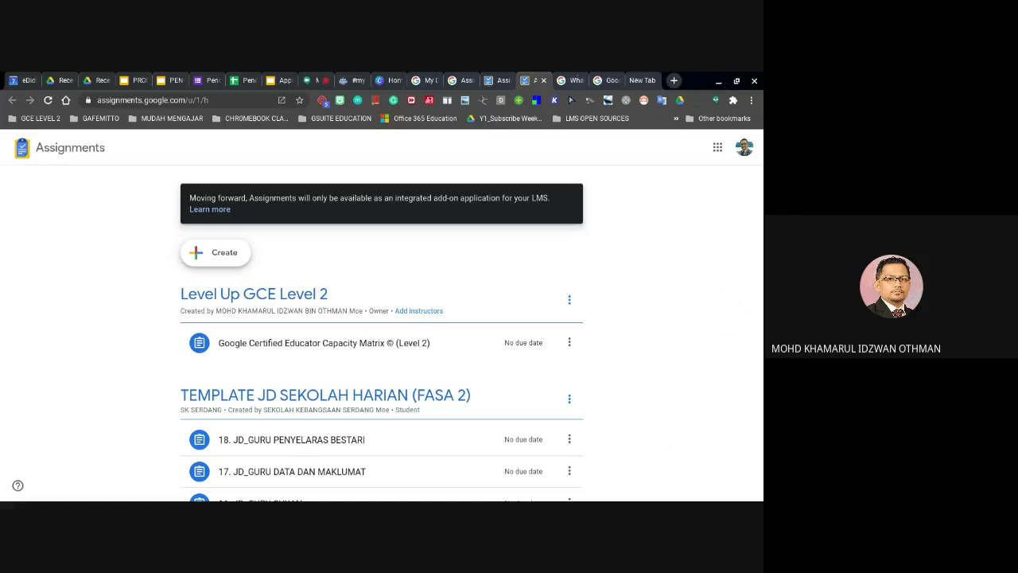
Step: Examine the courses and their assignments listed on the Assignments home page, down to the STME Online Workshop course
{"action": "scroll", "coordinate": [724, 316], "scroll_direction": "down", "scroll_amount": 1}
{"action": "scroll", "coordinate": [727, 316], "scroll_direction": "up", "scroll_amount": 1}
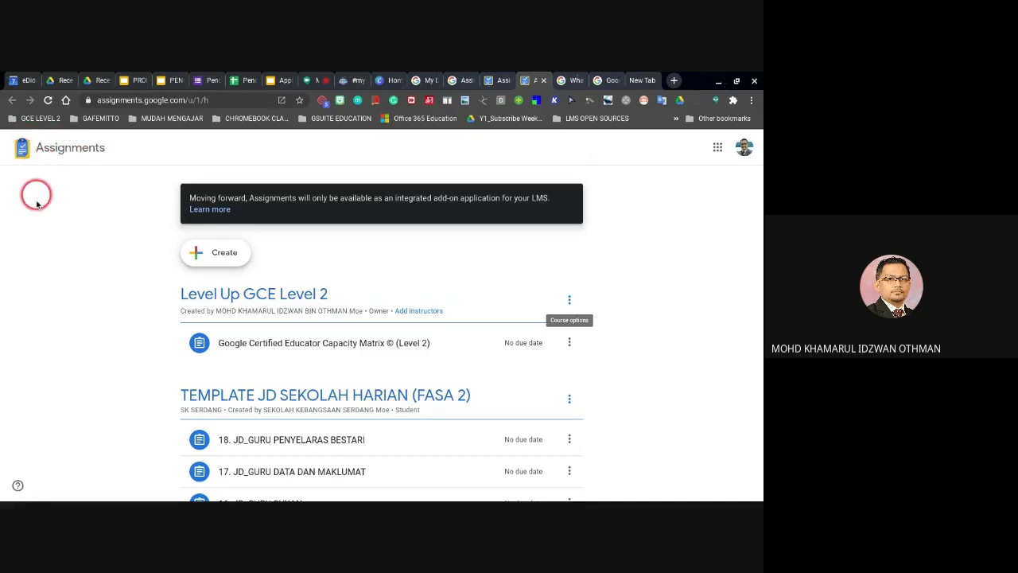
{"action": "scroll", "coordinate": [682, 262], "scroll_direction": "down", "scroll_amount": 3}
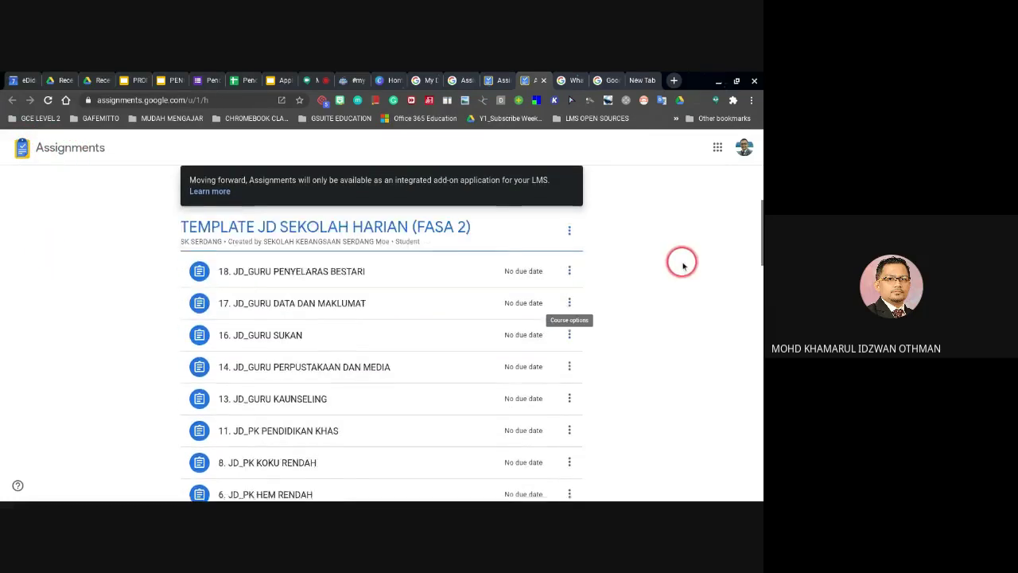
{"action": "scroll", "coordinate": [682, 265], "scroll_direction": "down", "scroll_amount": 2}
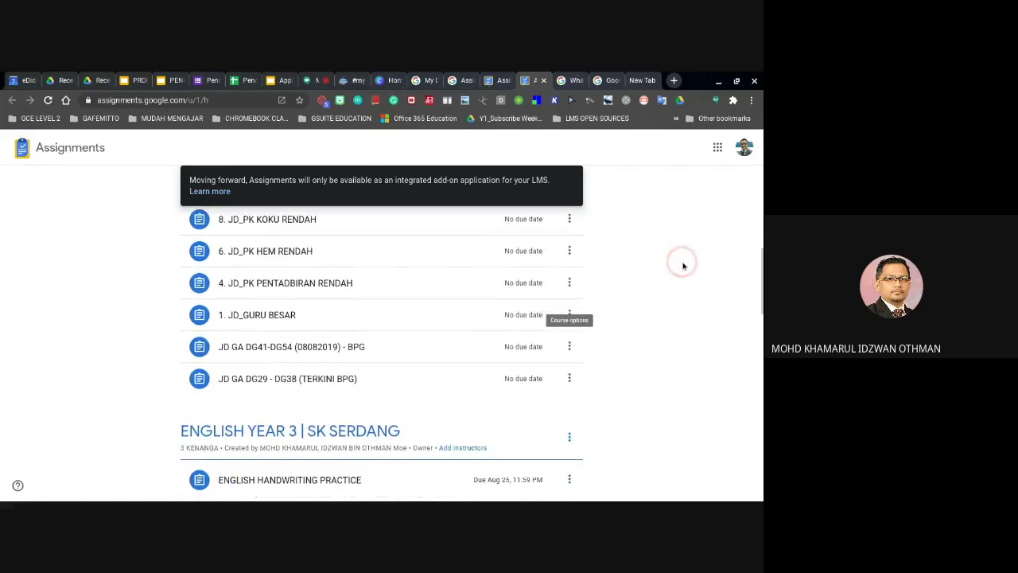
{"action": "scroll", "coordinate": [684, 265], "scroll_direction": "down", "scroll_amount": 1}
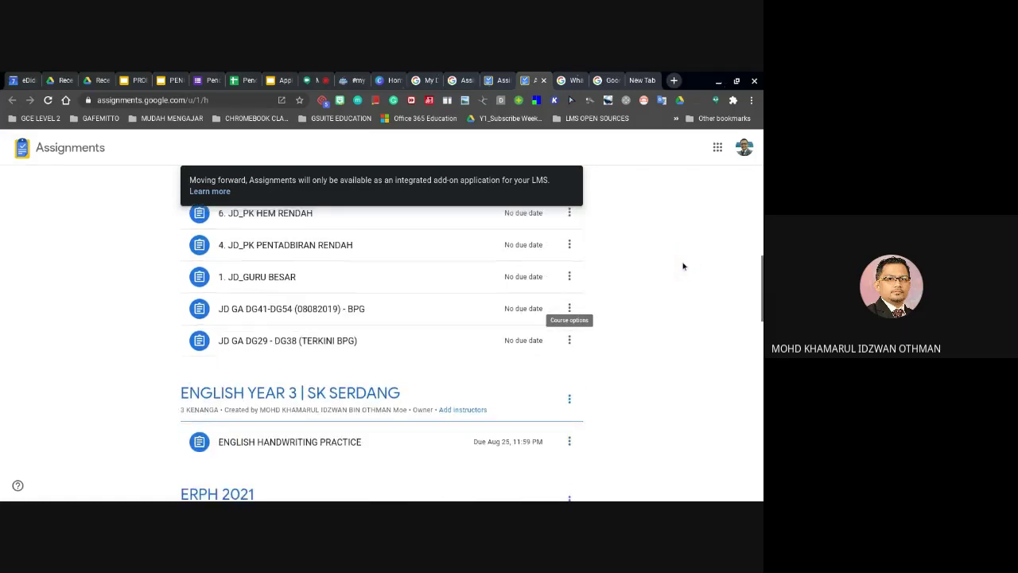
{"action": "scroll", "coordinate": [683, 265], "scroll_direction": "down", "scroll_amount": 1}
{"action": "scroll", "coordinate": [684, 266], "scroll_direction": "up", "scroll_amount": 4}
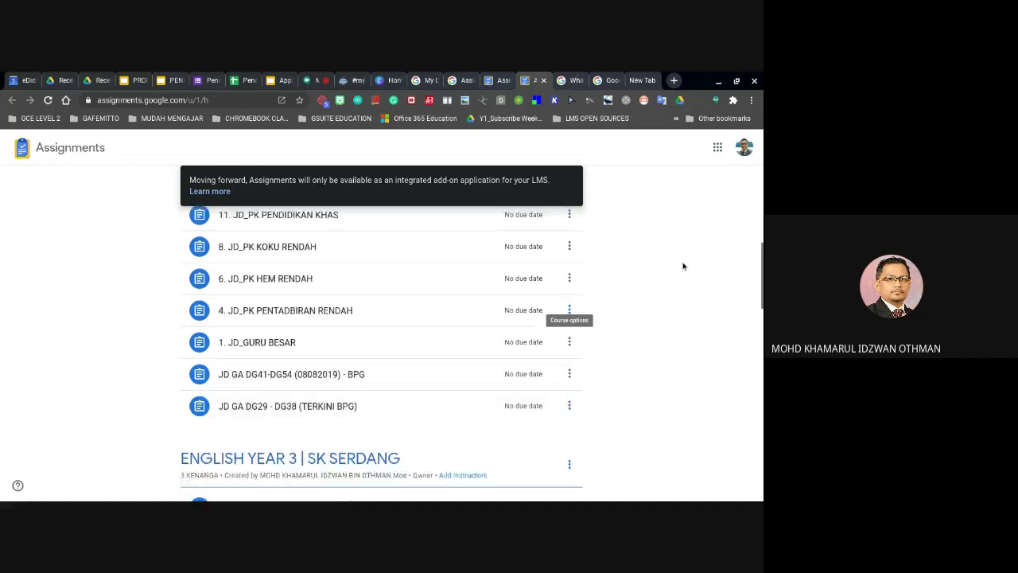
{"action": "scroll", "coordinate": [683, 267], "scroll_direction": "down", "scroll_amount": 1}
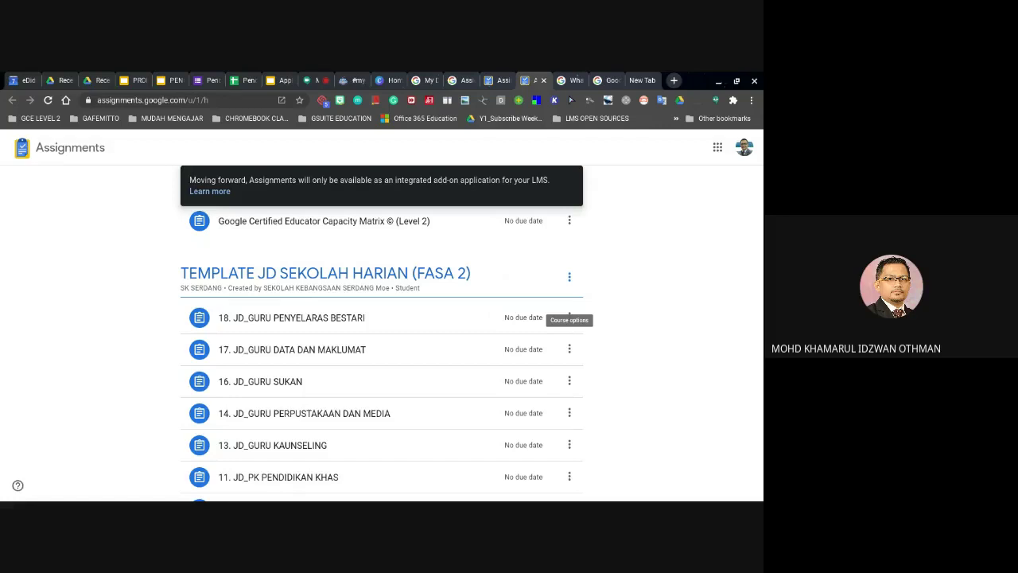
{"action": "left_click", "coordinate": [705, 232]}
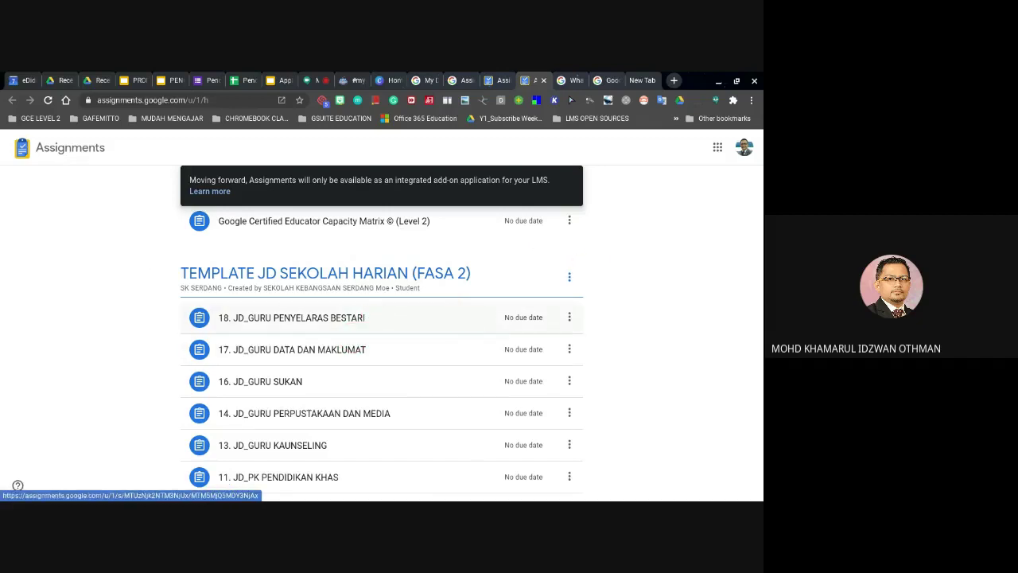
{"action": "scroll", "coordinate": [443, 364], "scroll_direction": "down", "scroll_amount": 4}
{"action": "scroll", "coordinate": [466, 360], "scroll_direction": "down", "scroll_amount": 3}
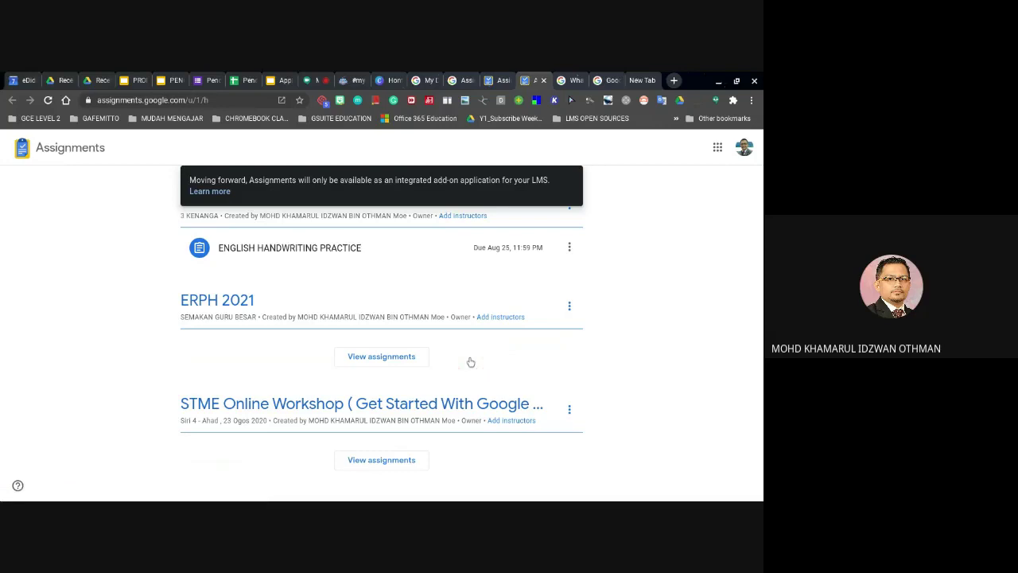
{"action": "scroll", "coordinate": [646, 326], "scroll_direction": "up", "scroll_amount": 4}
{"action": "scroll", "coordinate": [647, 326], "scroll_direction": "up", "scroll_amount": 6}
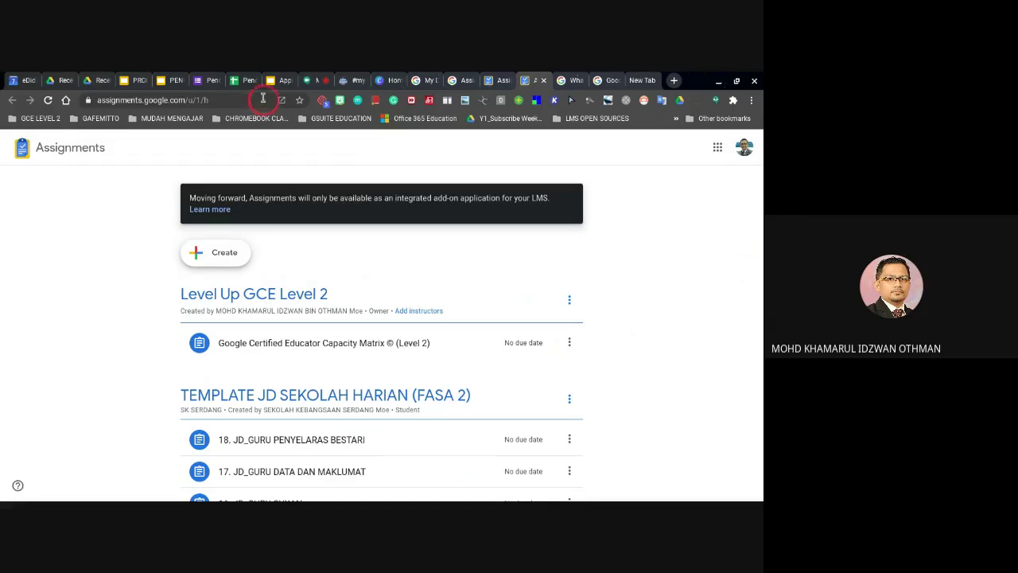
Step: Close the duplicate Assignments page that belongs to the student account
{"action": "left_click", "coordinate": [281, 79]}
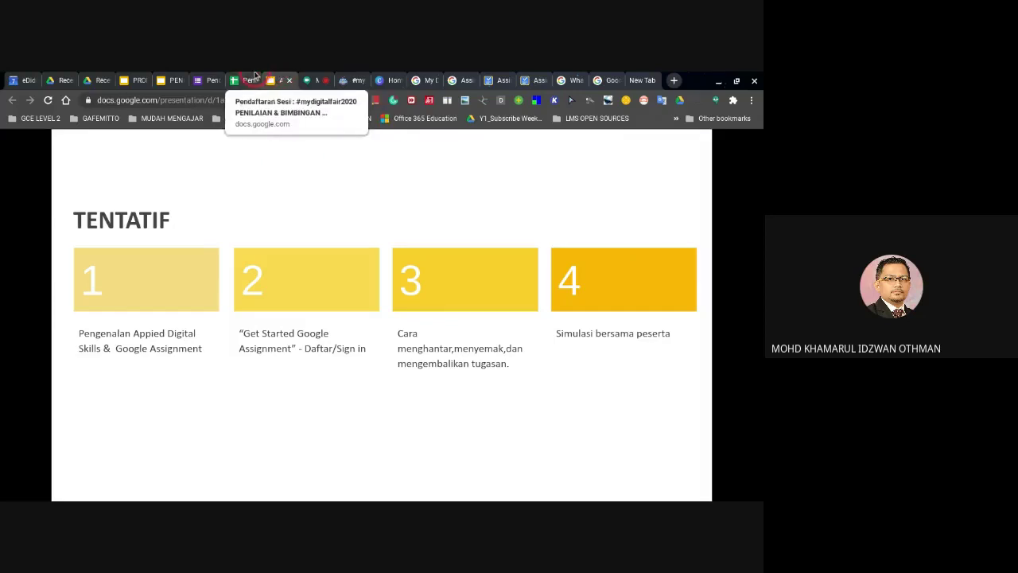
{"action": "left_click", "coordinate": [306, 77]}
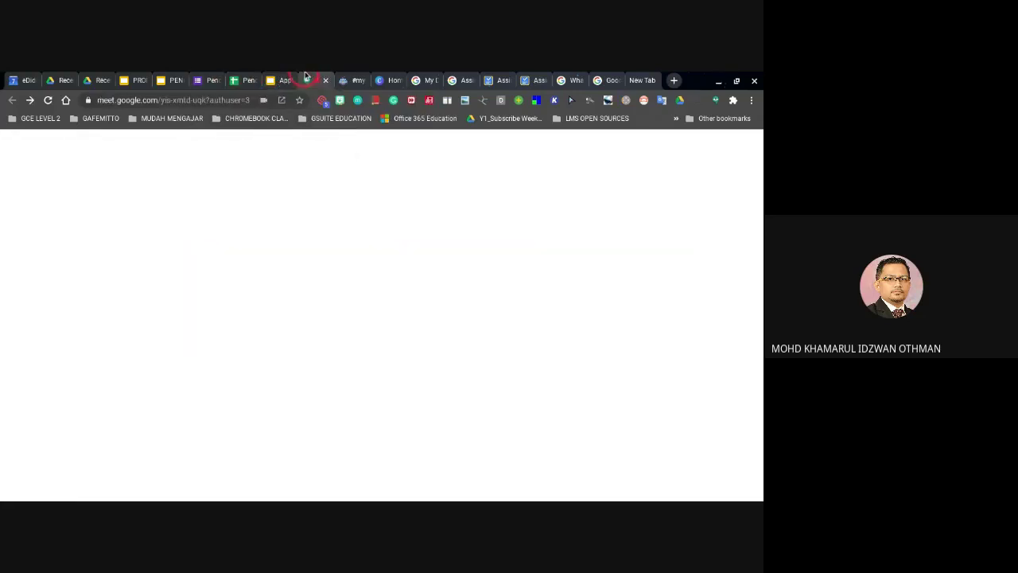
{"action": "left_click", "coordinate": [483, 77]}
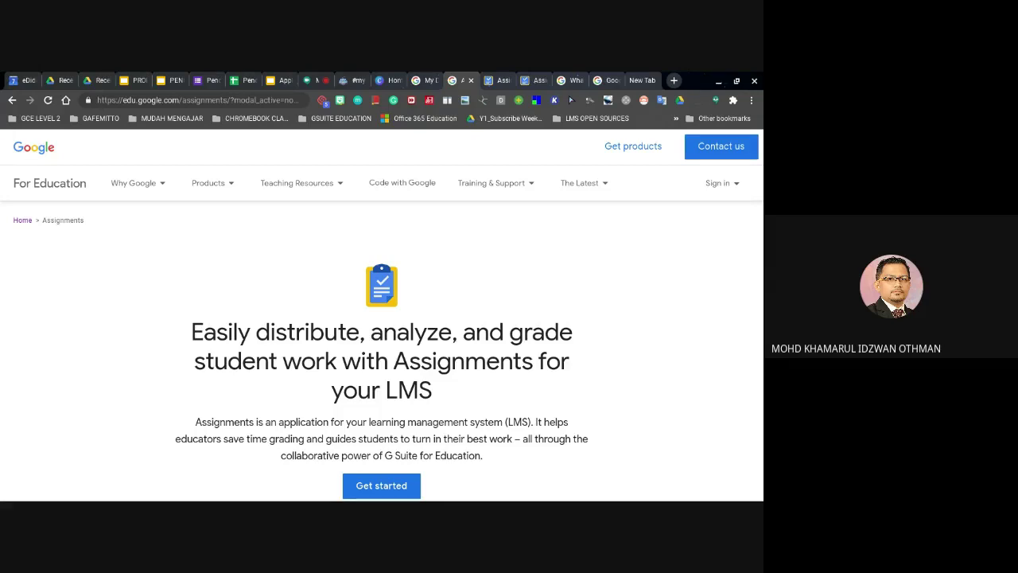
{"action": "left_click", "coordinate": [502, 83]}
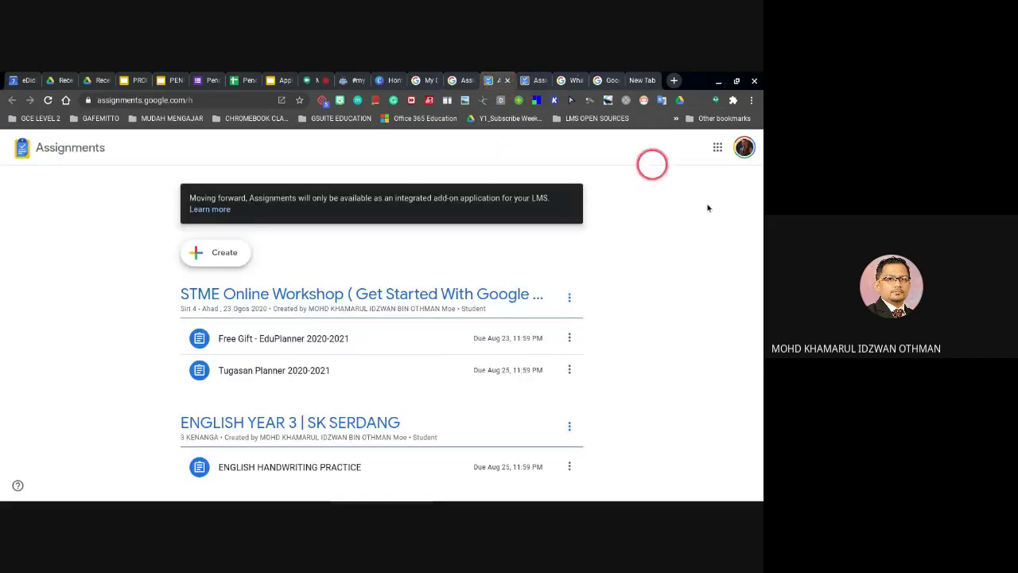
{"action": "left_click", "coordinate": [507, 82]}
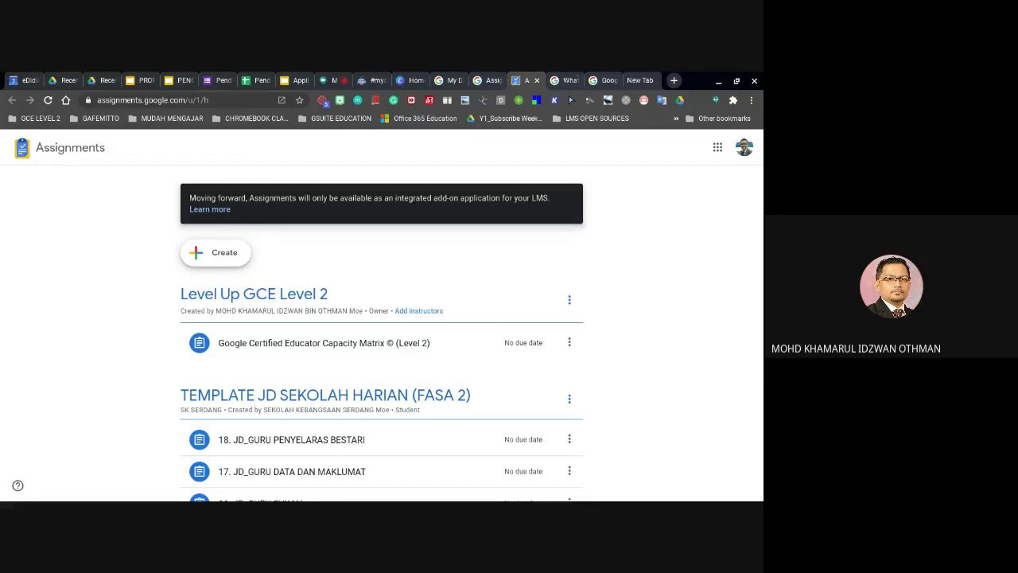
Step: Review the TENTATIF slide and the product list on the Google for Education Assignments page
{"action": "left_click", "coordinate": [293, 81]}
{"action": "left_click", "coordinate": [379, 279]}
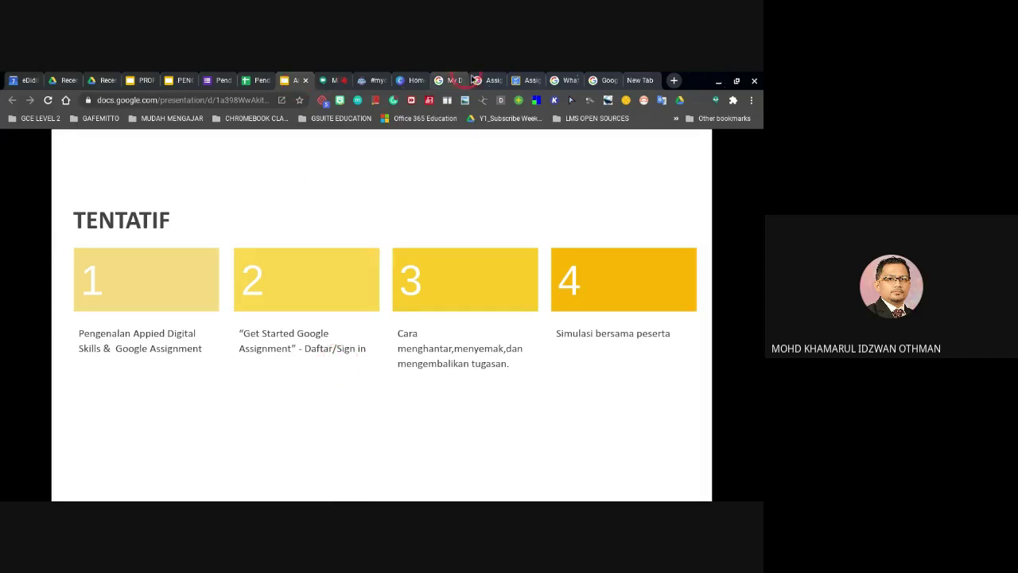
{"action": "left_click", "coordinate": [487, 79]}
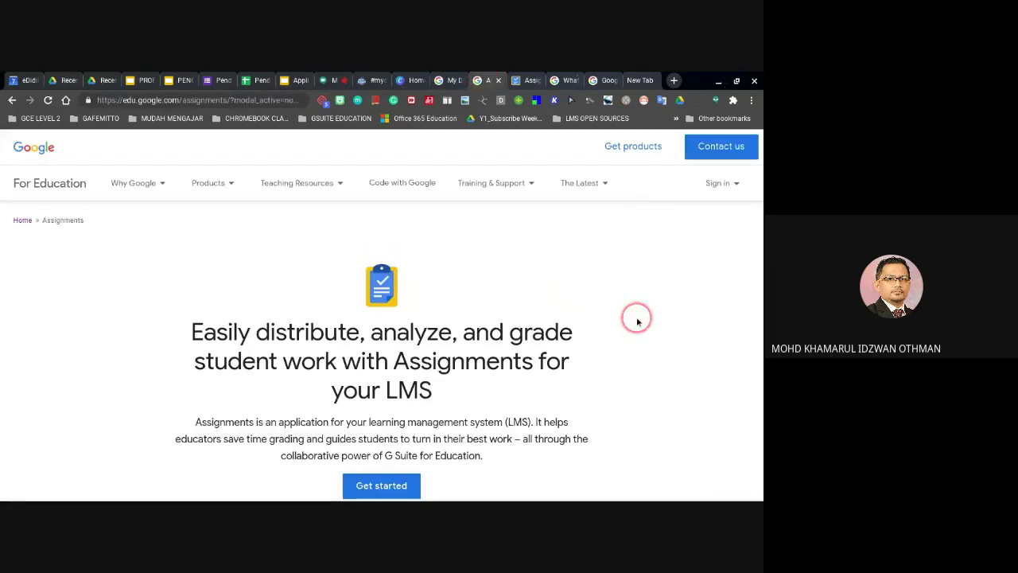
{"action": "left_click", "coordinate": [222, 179]}
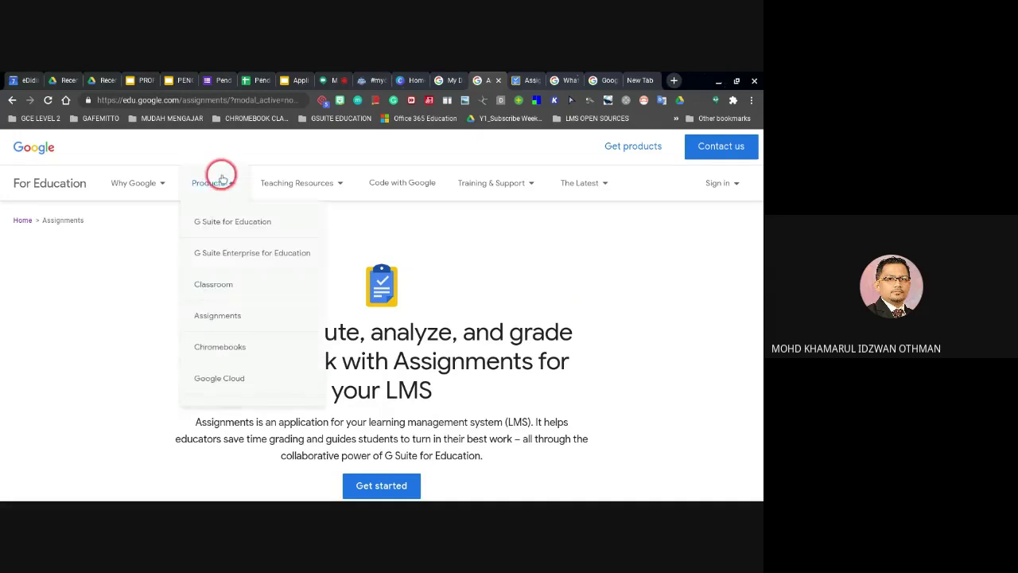
{"action": "left_click", "coordinate": [339, 79]}
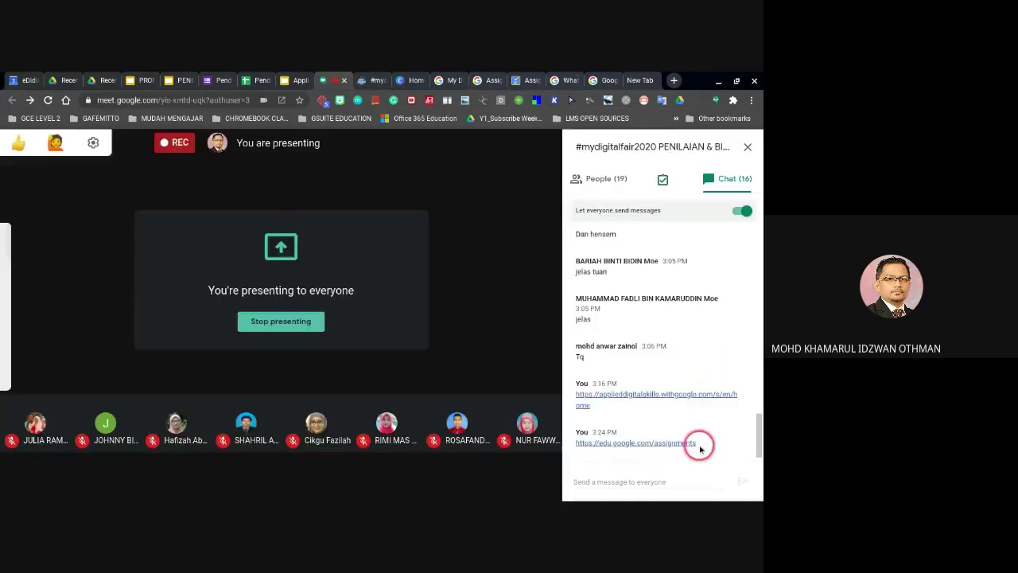
{"action": "left_click_drag", "start_coordinate": [585, 450], "coordinate": [572, 445]}
{"action": "key", "text": "ctrl+c"}
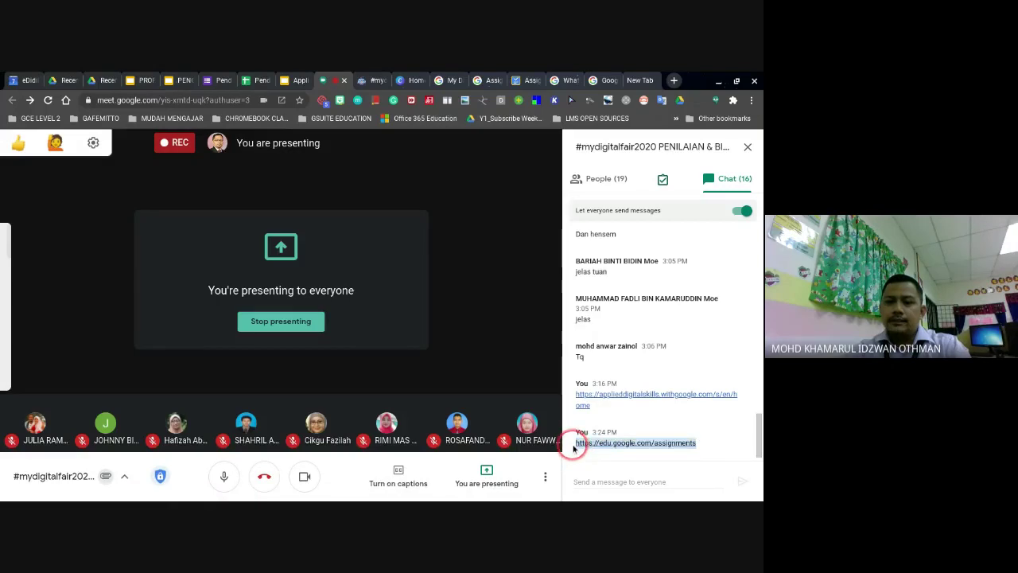
{"action": "left_click", "coordinate": [666, 482]}
{"action": "key", "text": "ctrl+v"}
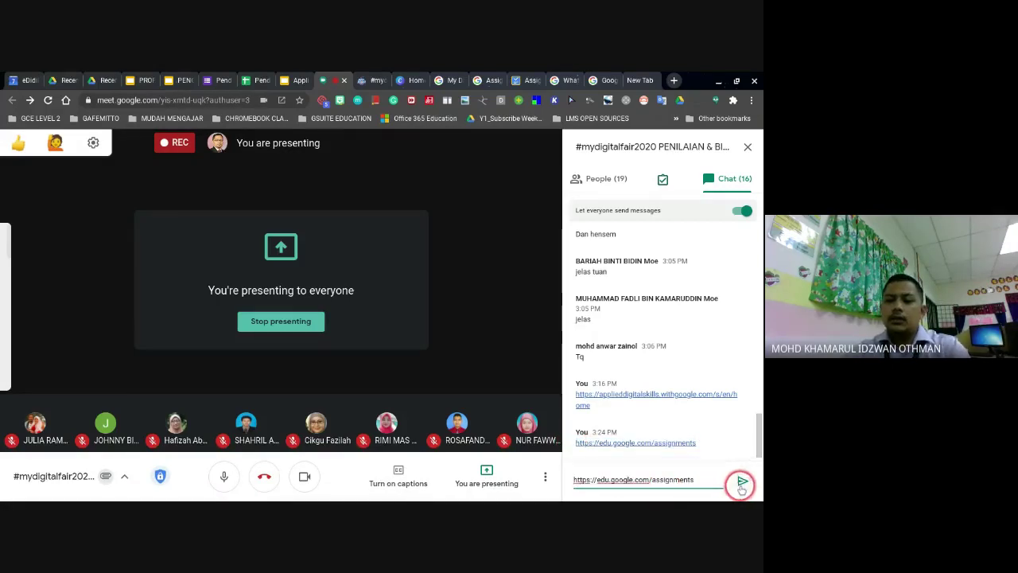
{"action": "left_click", "coordinate": [743, 481]}
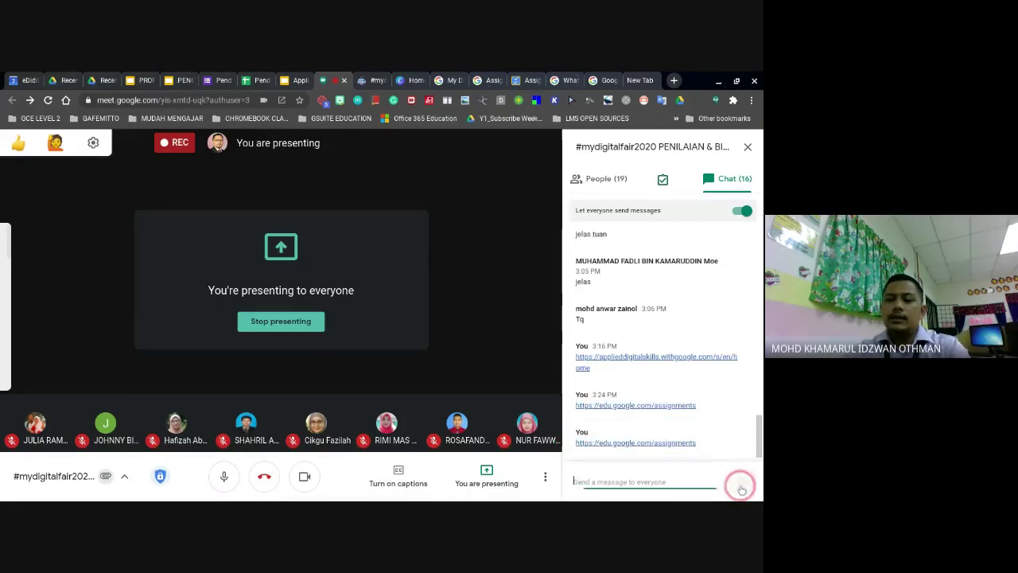
Step: Show the Assignments sign-in option on the Google for Education page and return to the Assignments home page
{"action": "left_click", "coordinate": [486, 80]}
{"action": "left_click", "coordinate": [724, 185]}
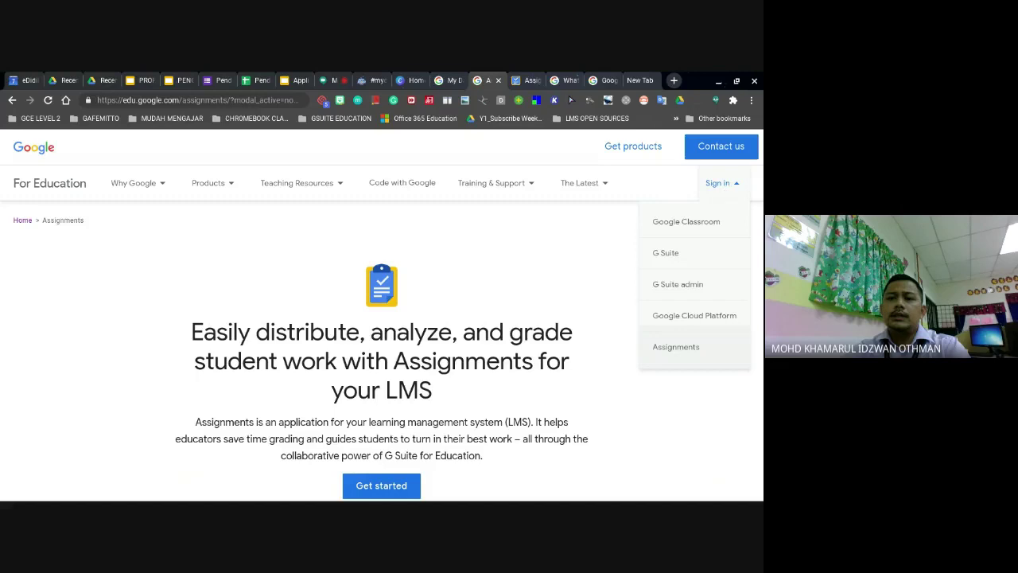
{"action": "left_click", "coordinate": [675, 359]}
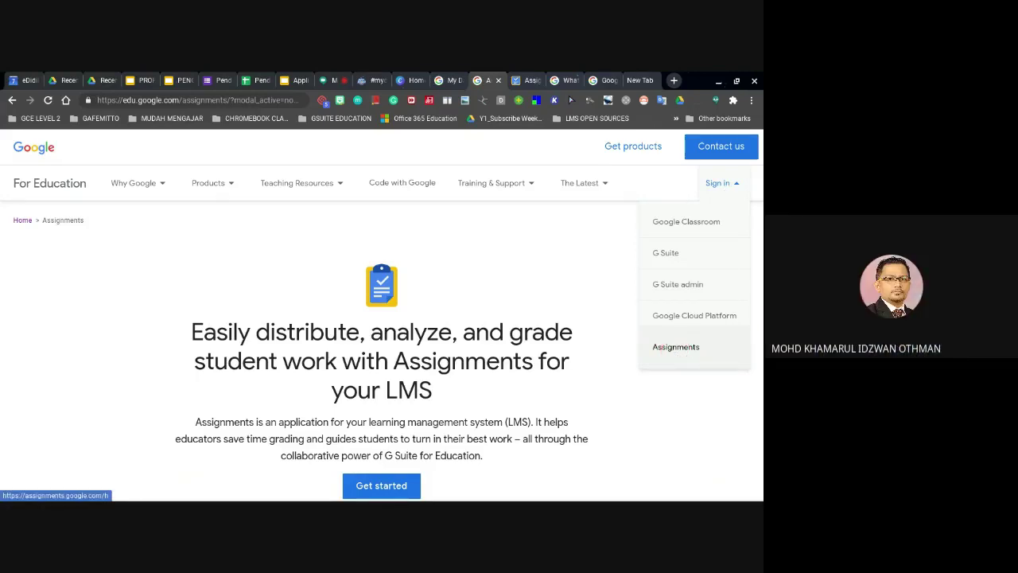
{"action": "left_click", "coordinate": [525, 79]}
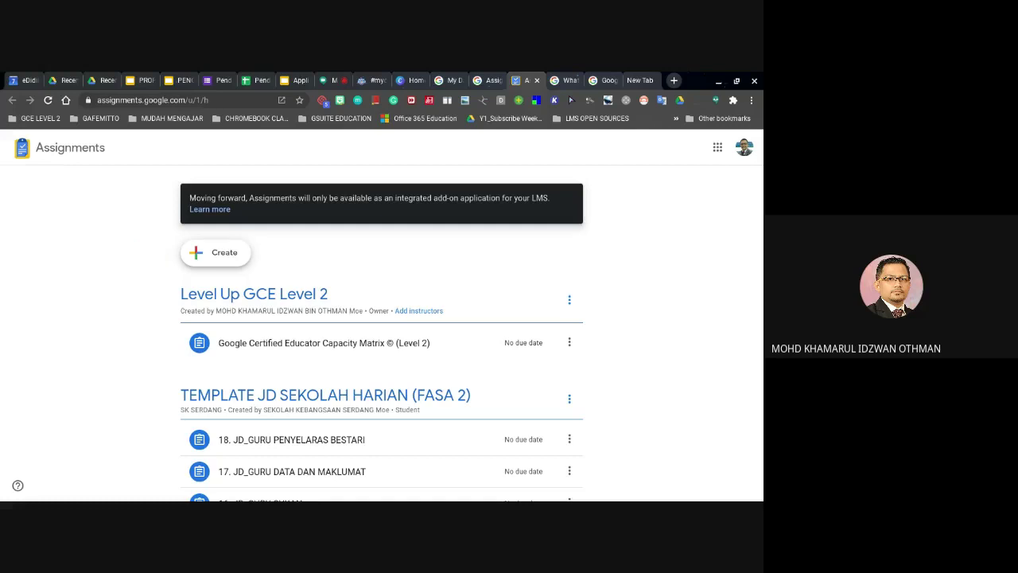
Step: Check the TENTATIF slide and the Meet participant list, and return to the Assignments home page
{"action": "left_click", "coordinate": [291, 79]}
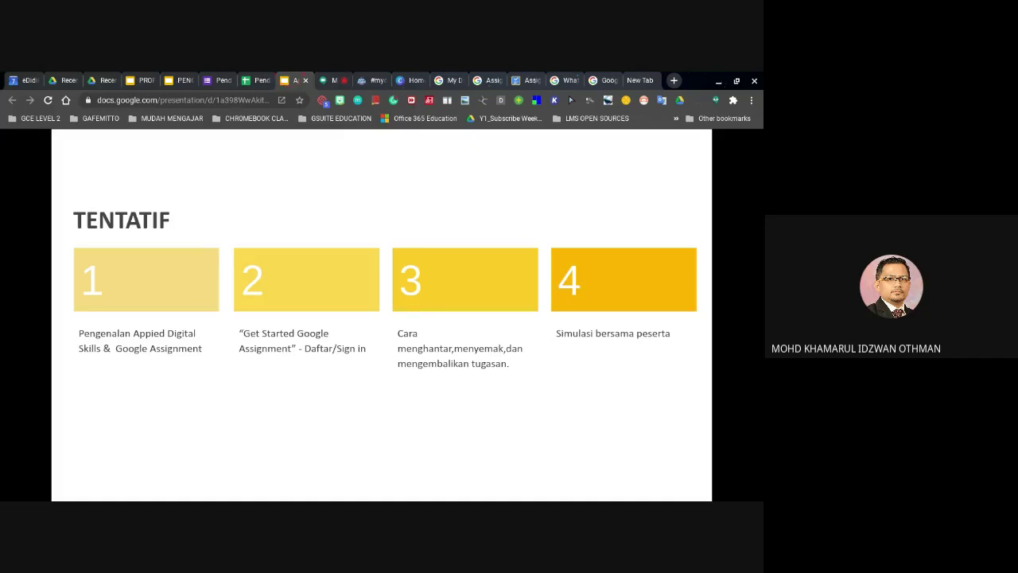
{"action": "left_click", "coordinate": [328, 80]}
{"action": "left_click", "coordinate": [638, 319]}
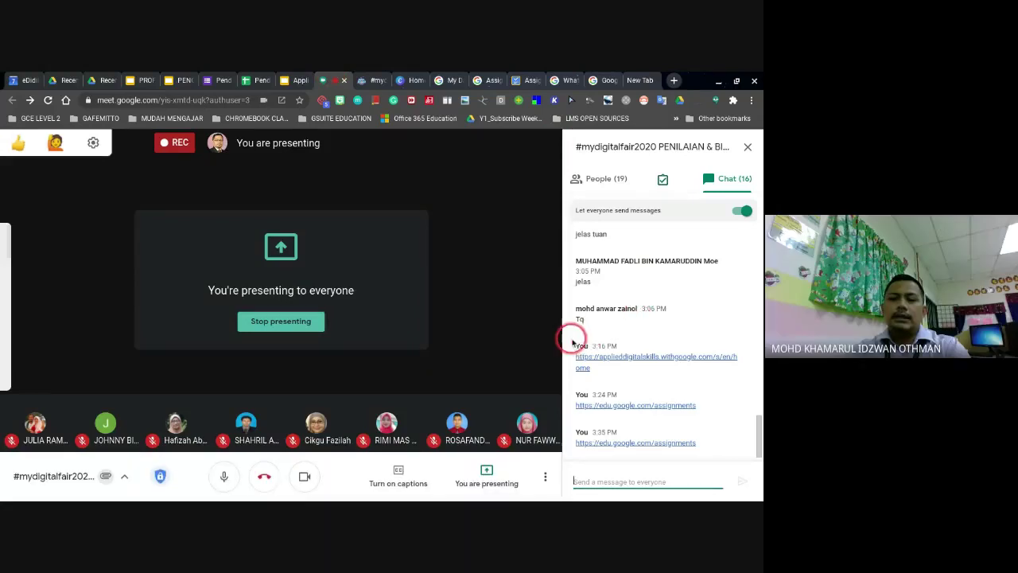
{"action": "mouse_move", "coordinate": [659, 191]}
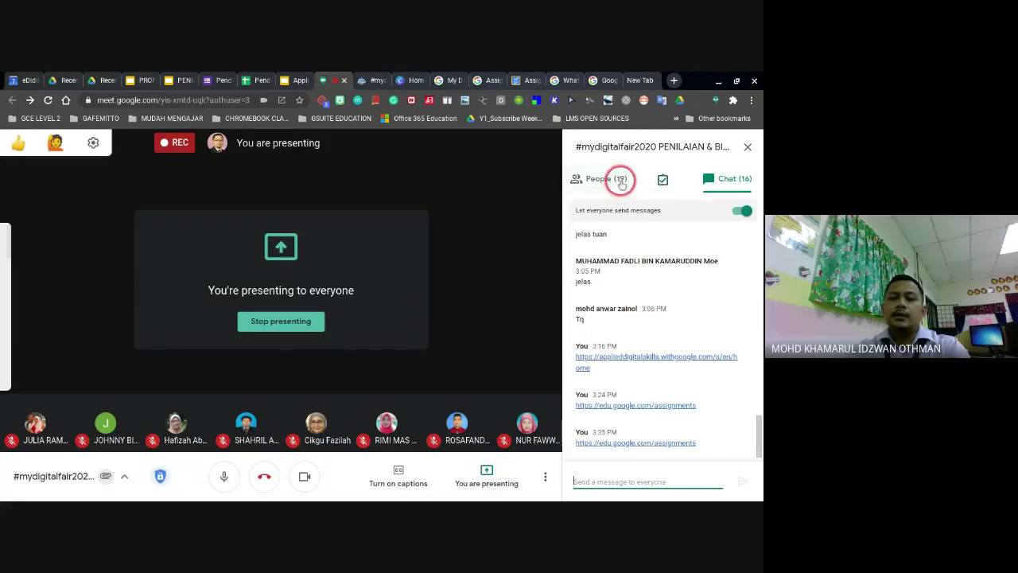
{"action": "left_click", "coordinate": [610, 186]}
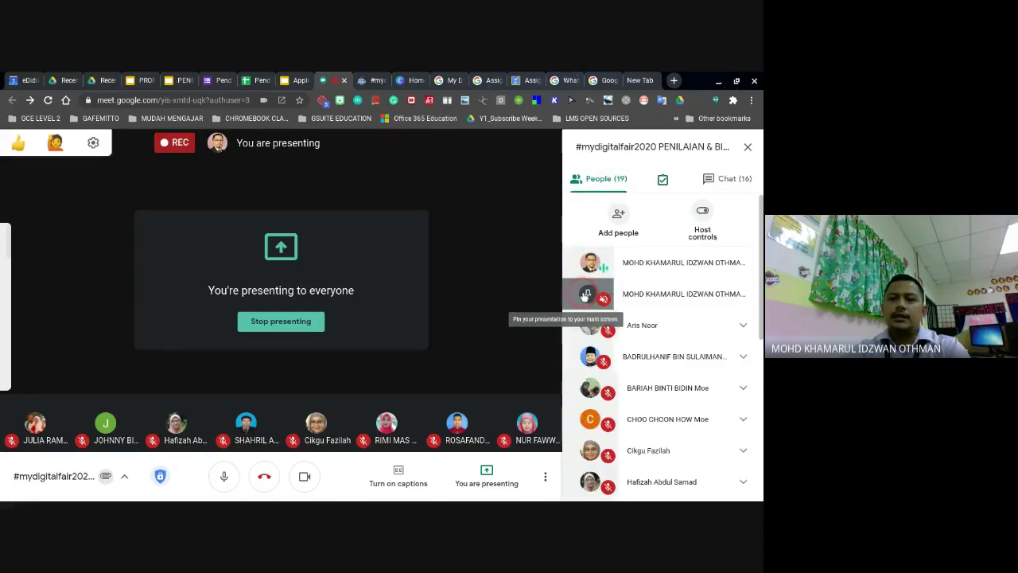
{"action": "left_click", "coordinate": [586, 294]}
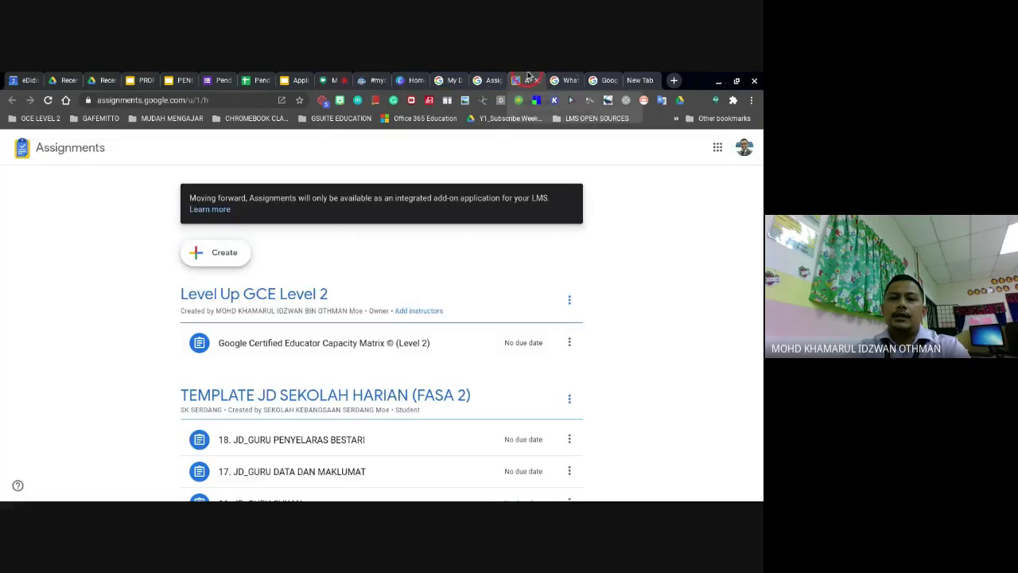
{"action": "left_click", "coordinate": [529, 80]}
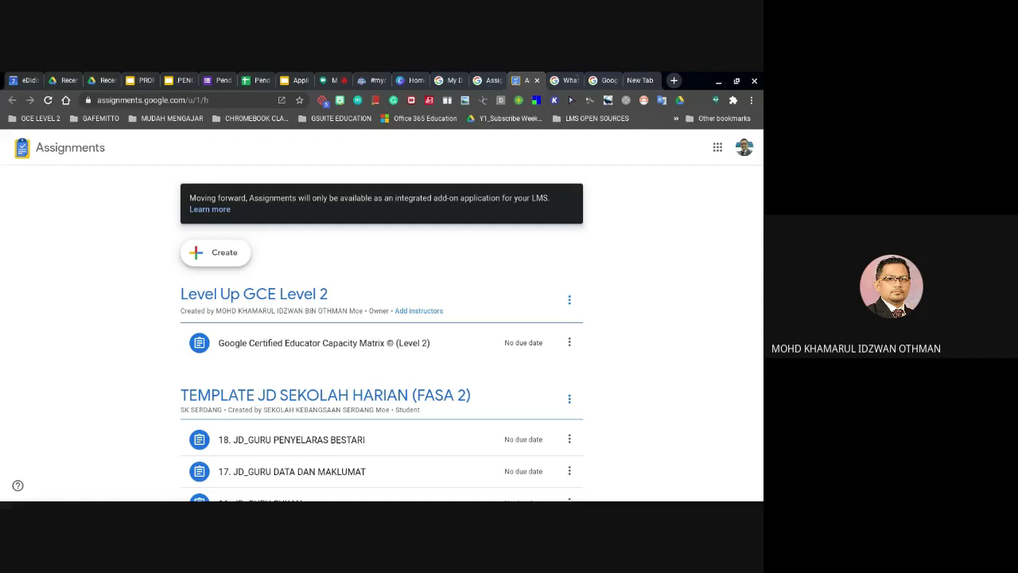
Step: Start a new assignment and choose to create a new course for it
{"action": "left_click", "coordinate": [220, 254]}
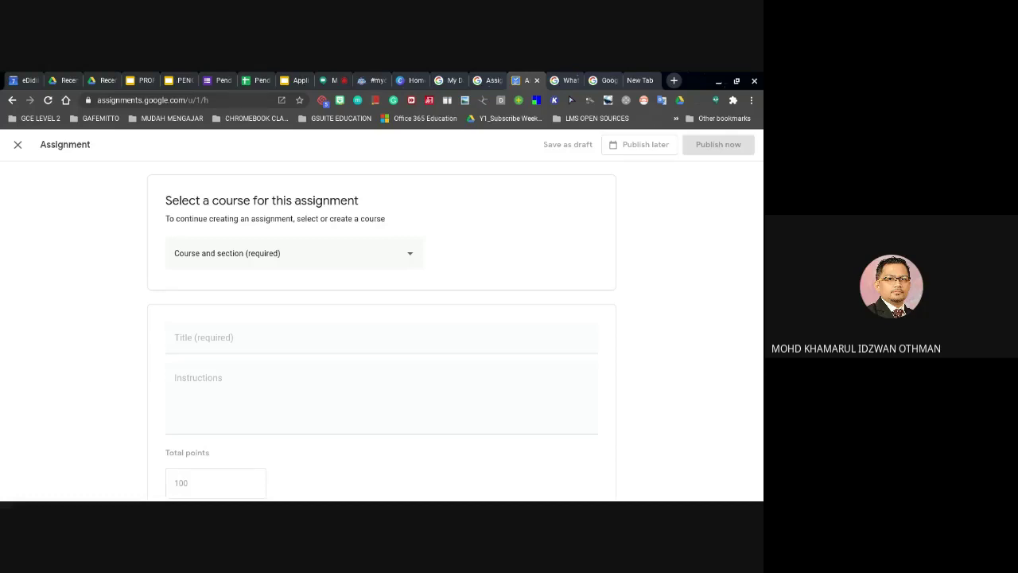
{"action": "left_click", "coordinate": [263, 250]}
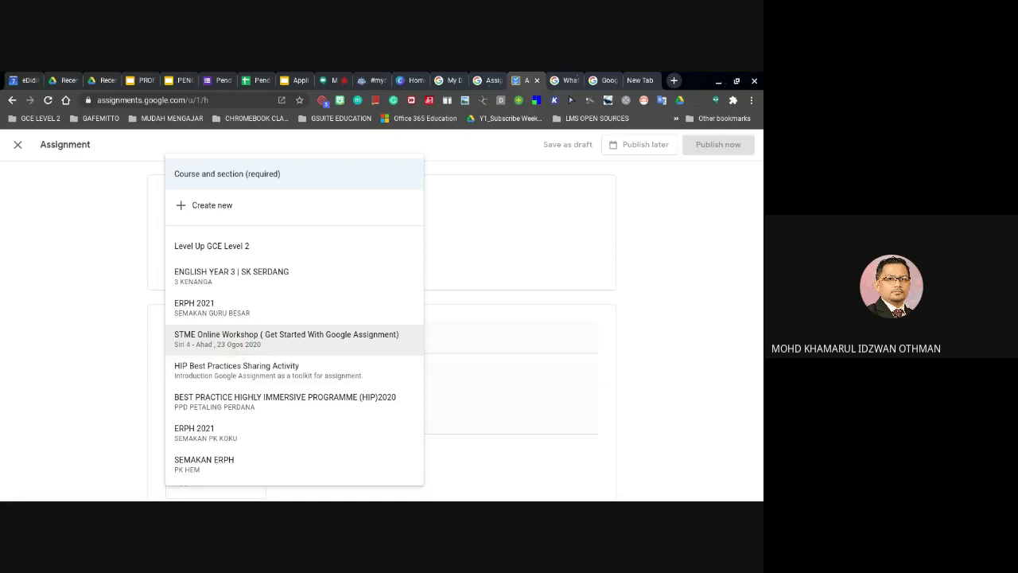
{"action": "left_click", "coordinate": [259, 203]}
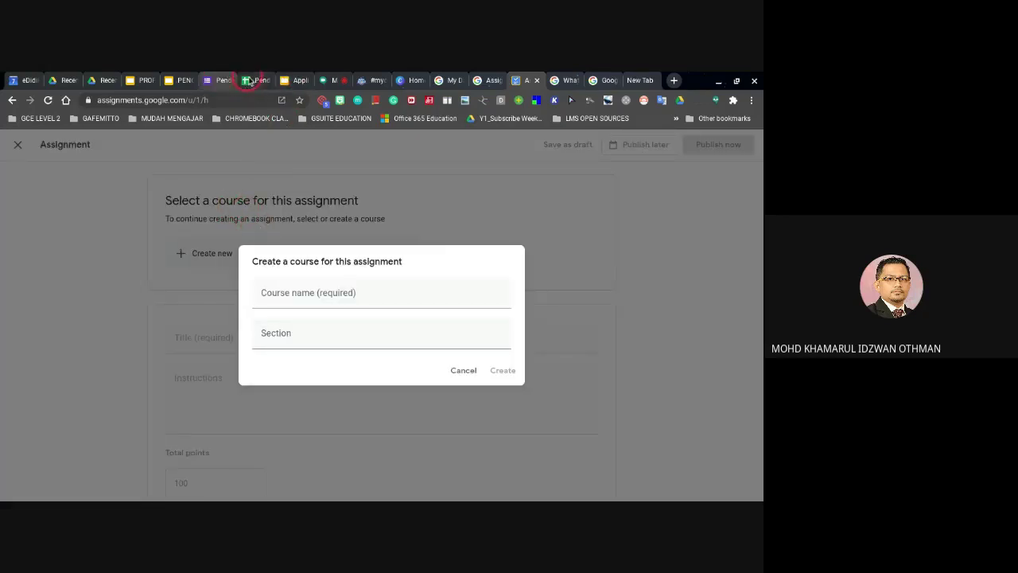
Step: Copy the session title "PENILAIAN & BIMBINGAN MENGGUNAKAN GOOGLE ASSIGNMENT" from the questions view of the Pendaftaran Sesi registration form
{"action": "left_click", "coordinate": [223, 81]}
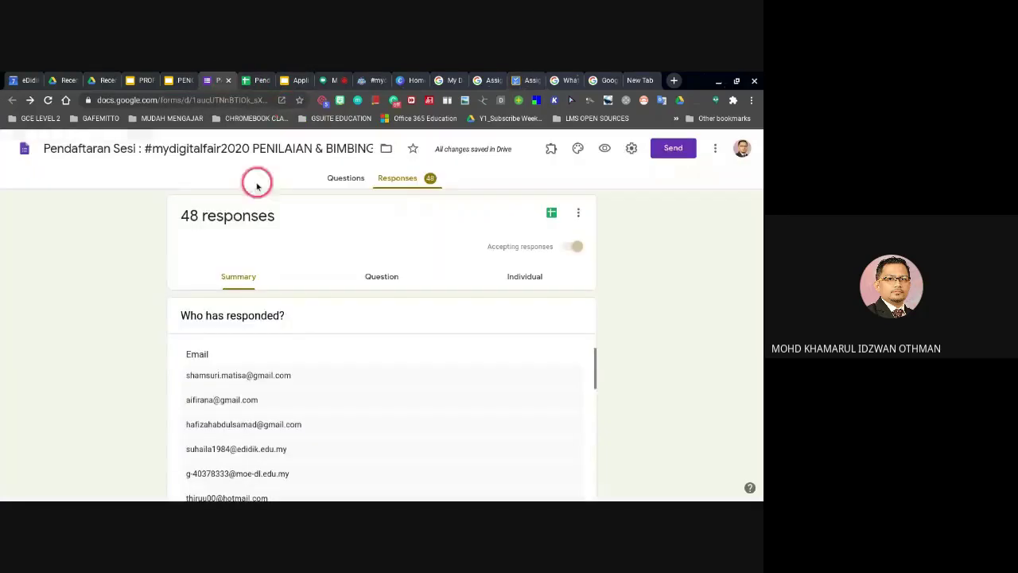
{"action": "left_click", "coordinate": [332, 178]}
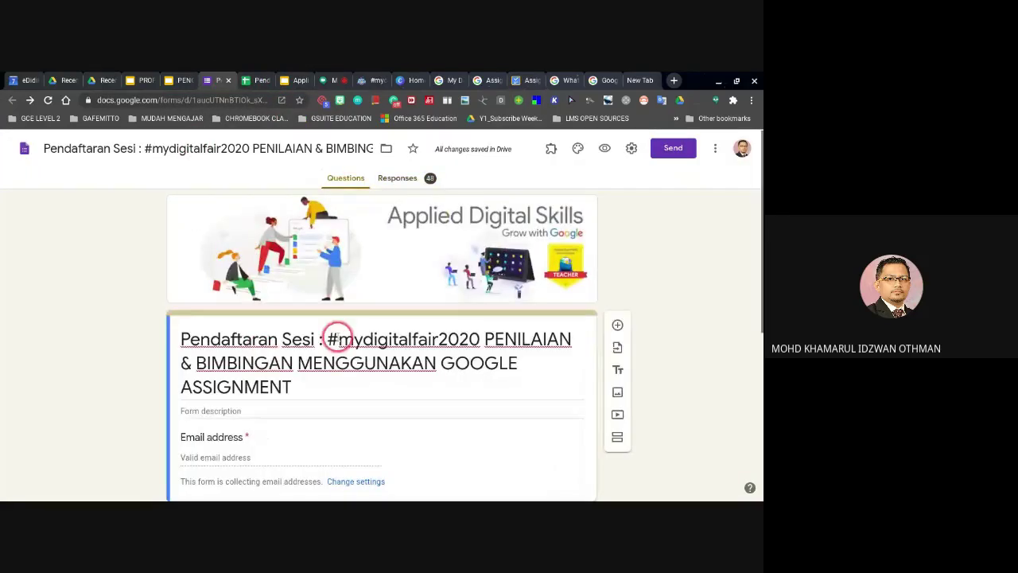
{"action": "left_click", "coordinate": [486, 368]}
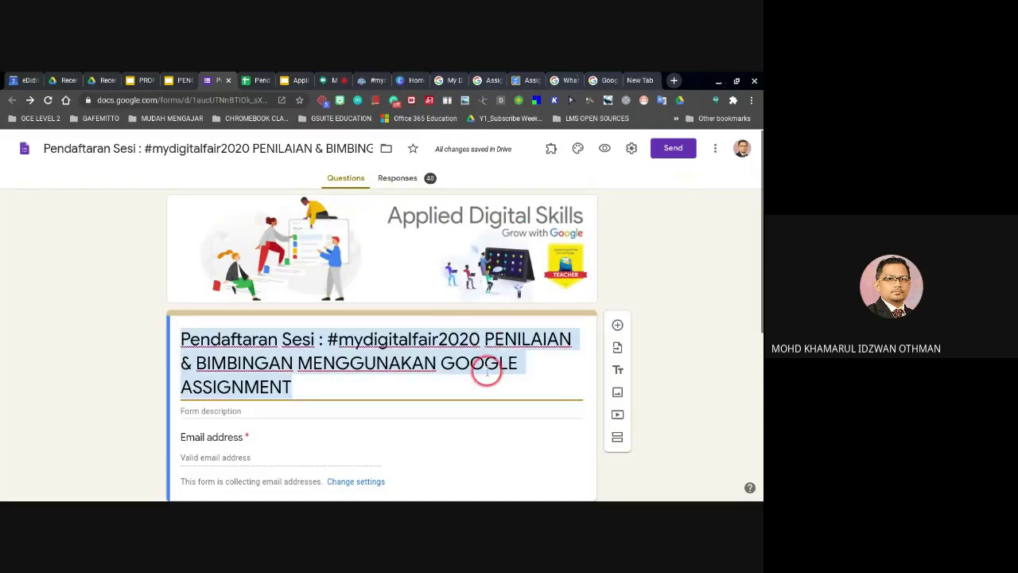
{"action": "left_click_drag", "start_coordinate": [483, 339], "coordinate": [493, 372]}
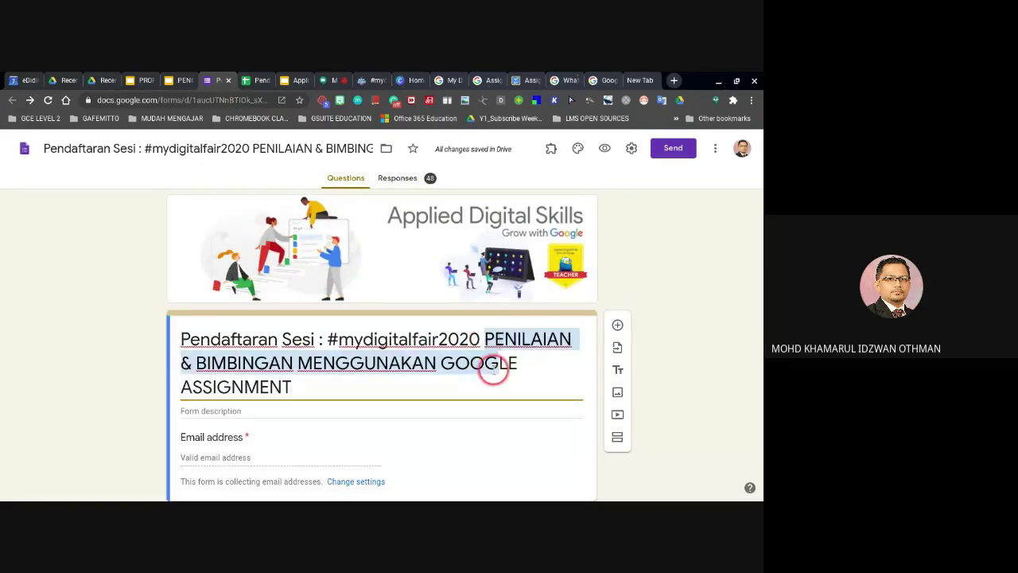
Step: Back in Assignments, create the course "PENILAIAN & BIMBINGAN MENGGUNAKAN GOOGLE ASSIGNMENT" with the section "Siri 2"
{"action": "left_click", "coordinate": [523, 80]}
{"action": "left_click", "coordinate": [281, 294]}
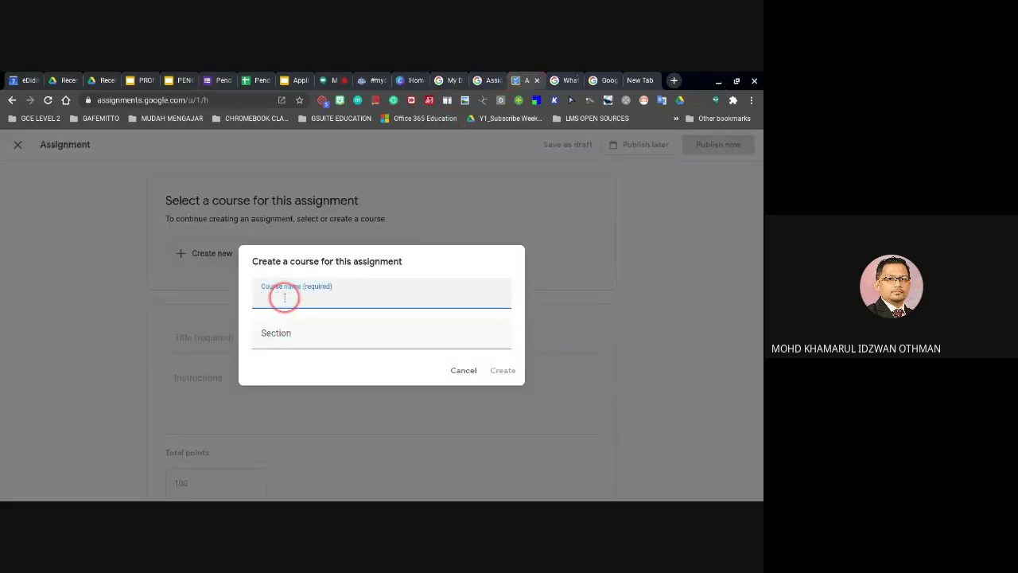
{"action": "type", "text": "PENILAIAN & BIMBINGAN MENGGUNAKAN GOOGLE ASSIGNMENT"}
{"action": "left_click", "coordinate": [303, 336]}
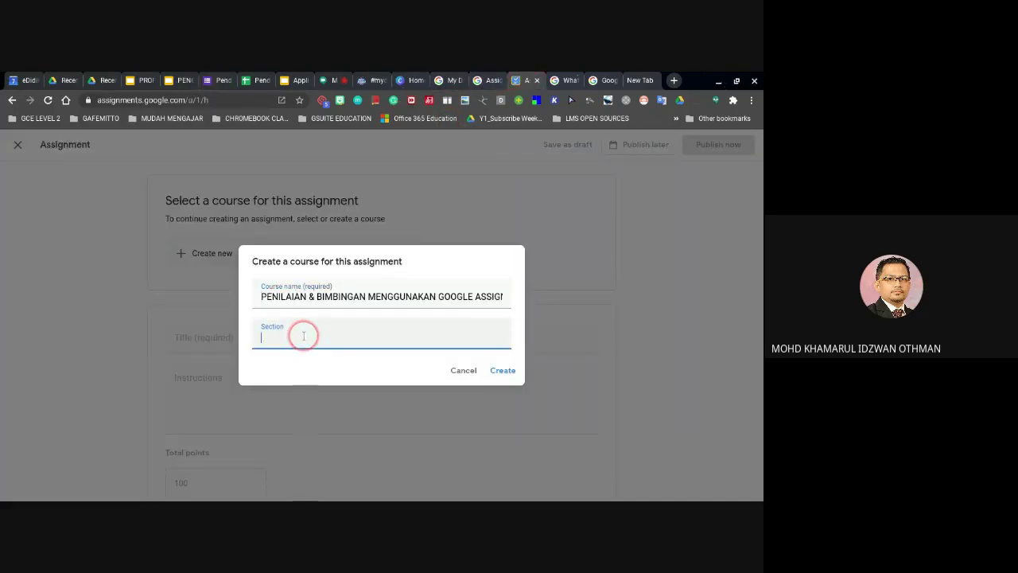
{"action": "type", "text": "Siri 2"}
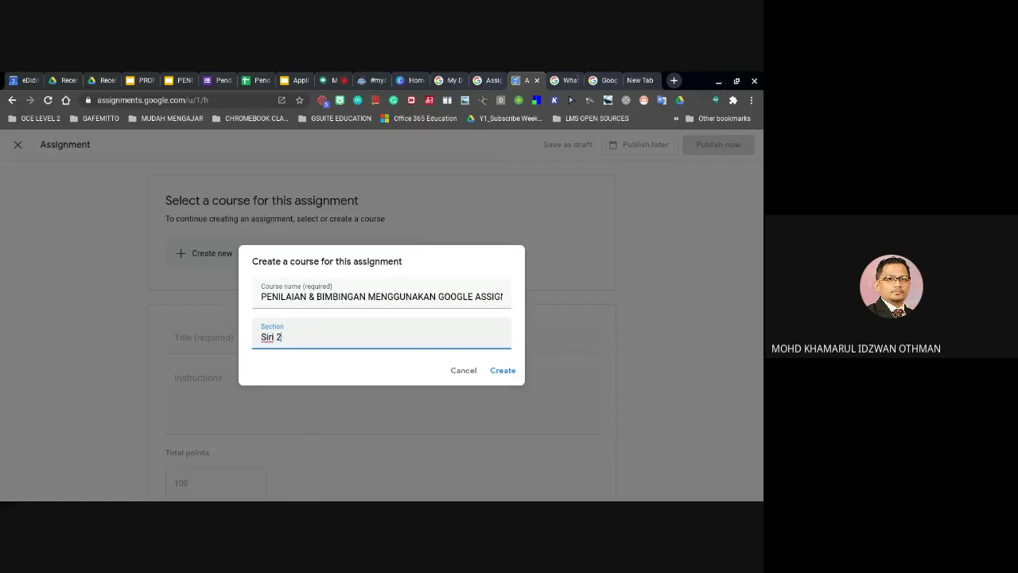
{"action": "left_click", "coordinate": [514, 364]}
{"action": "left_click", "coordinate": [508, 372]}
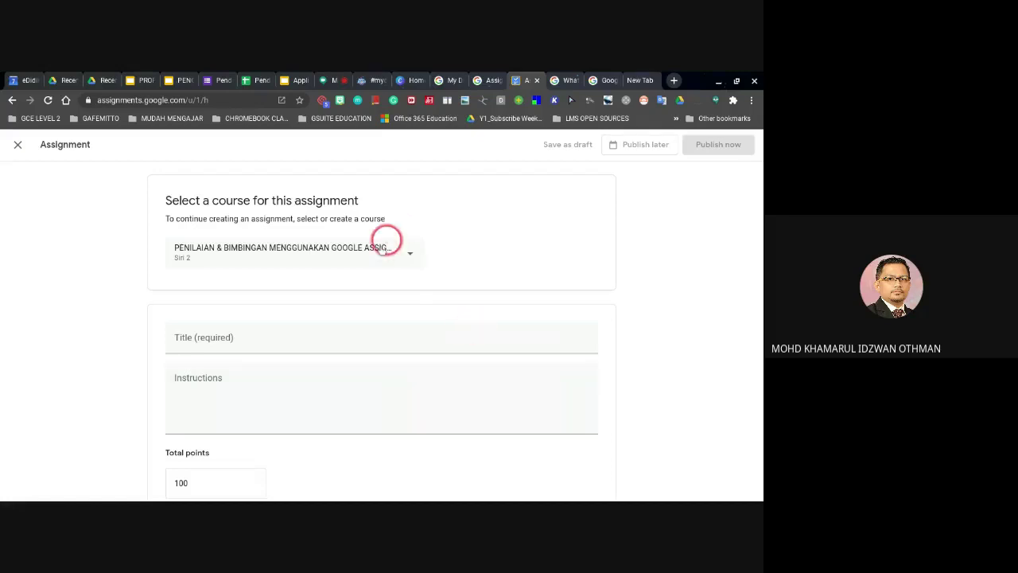
Step: Title the assignment "Tugasan Guru" and enter the instructions "Sila hantar tugasan"
{"action": "left_click", "coordinate": [286, 341]}
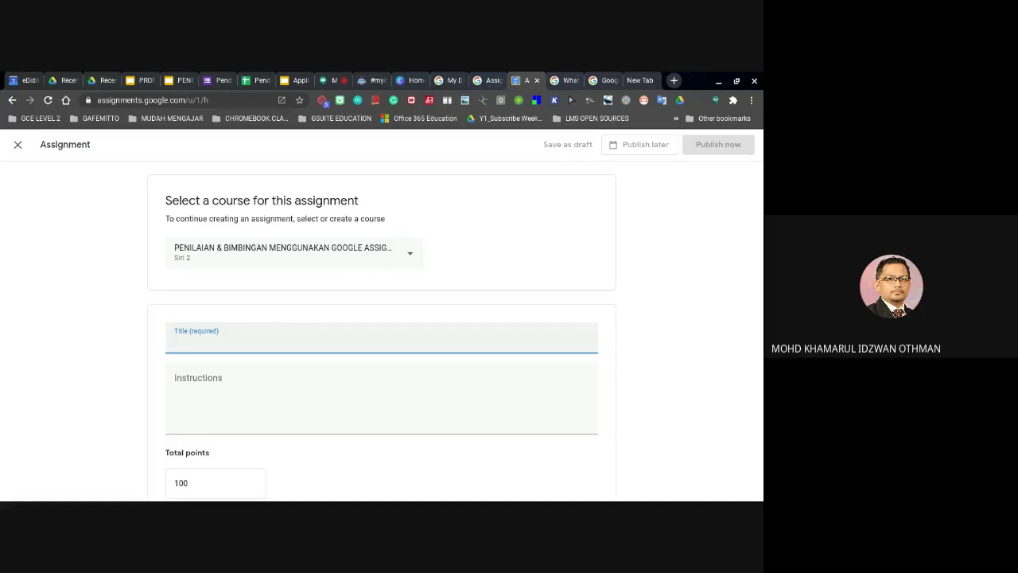
{"action": "type", "text": "Tugasan "}
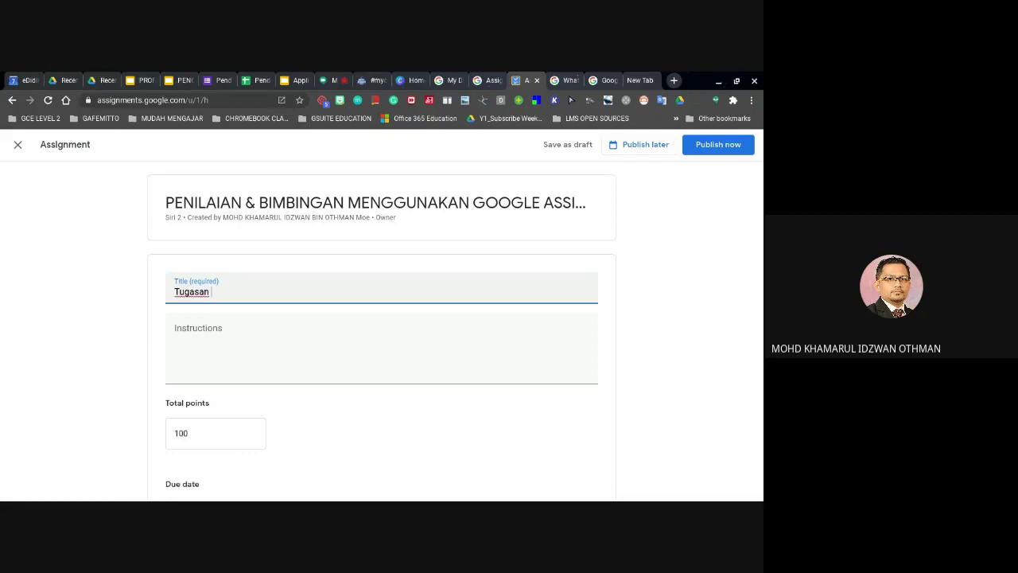
{"action": "type", "text": "Guru"}
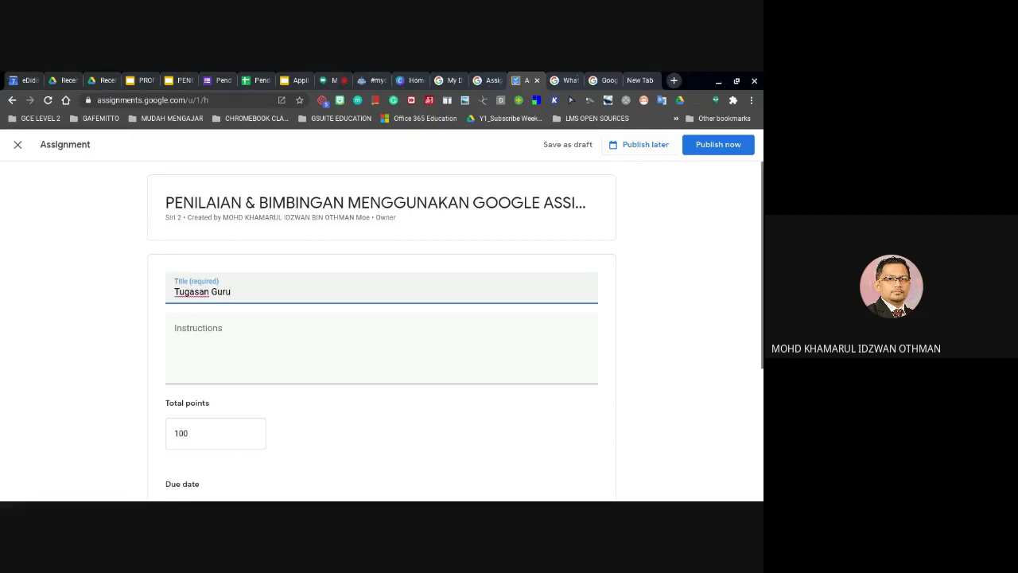
{"action": "left_click", "coordinate": [222, 331]}
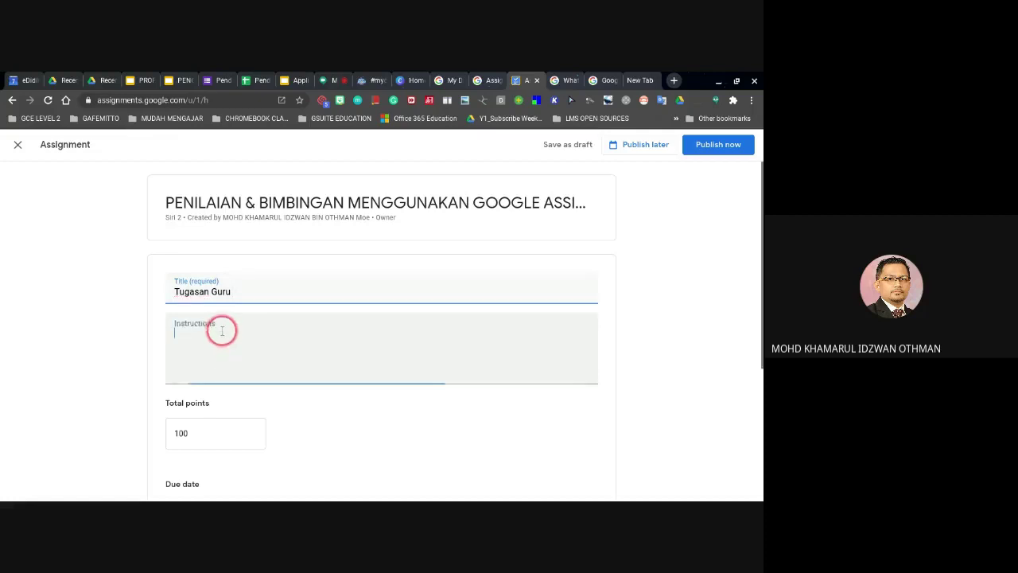
{"action": "type", "text": "S"}
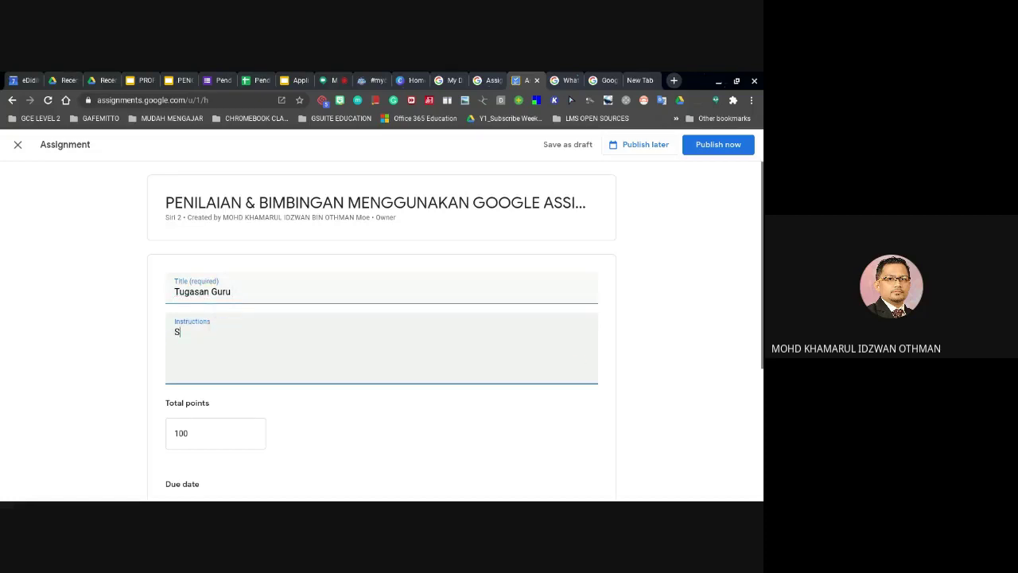
{"action": "type", "text": "ila hantar tugasan"}
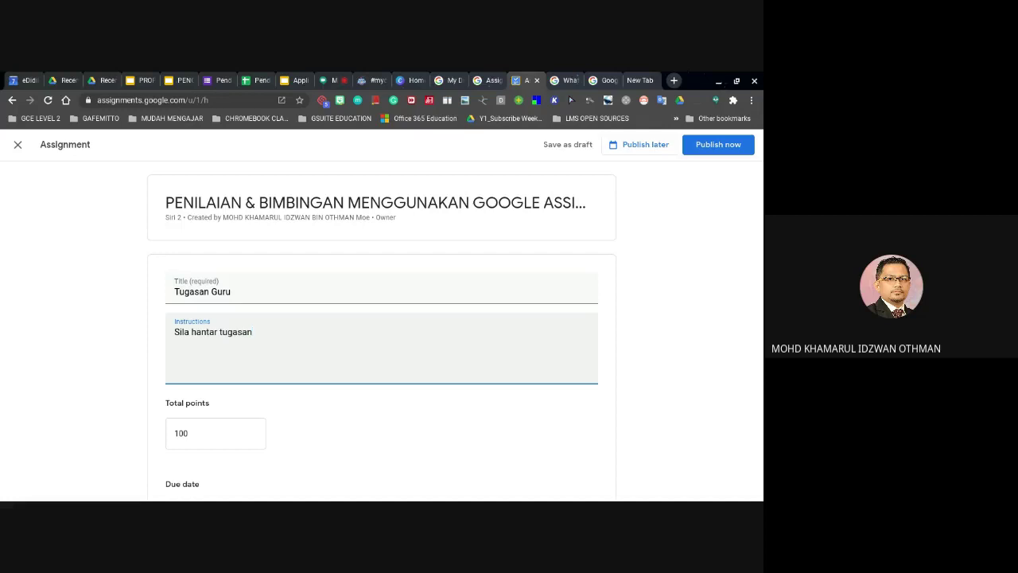
Step: Set the assignment's due date to Oct 8, 2020
{"action": "scroll", "coordinate": [302, 339], "scroll_direction": "down", "scroll_amount": 1}
{"action": "scroll", "coordinate": [227, 374], "scroll_direction": "down", "scroll_amount": 1}
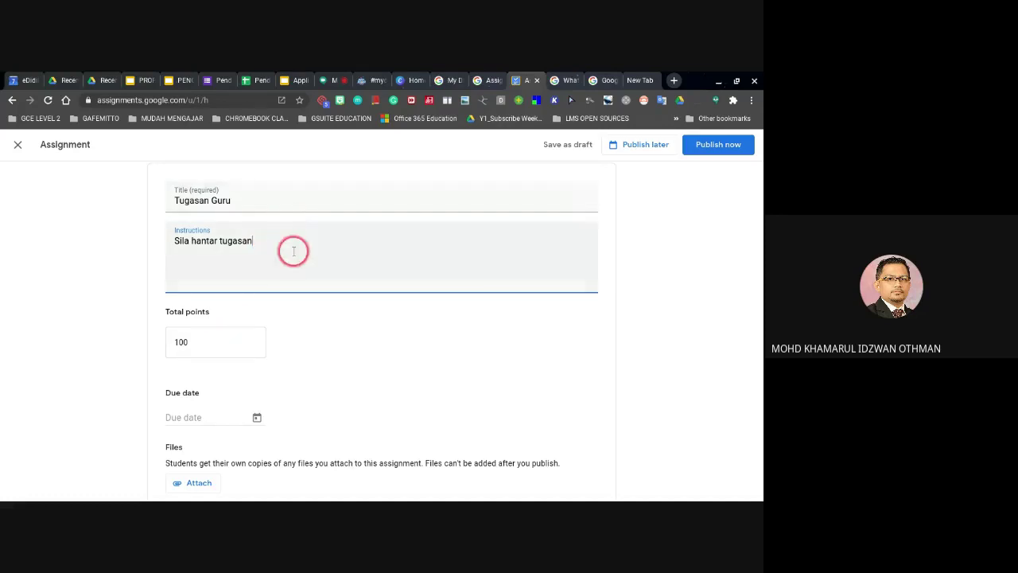
{"action": "scroll", "coordinate": [231, 374], "scroll_direction": "down", "scroll_amount": 1}
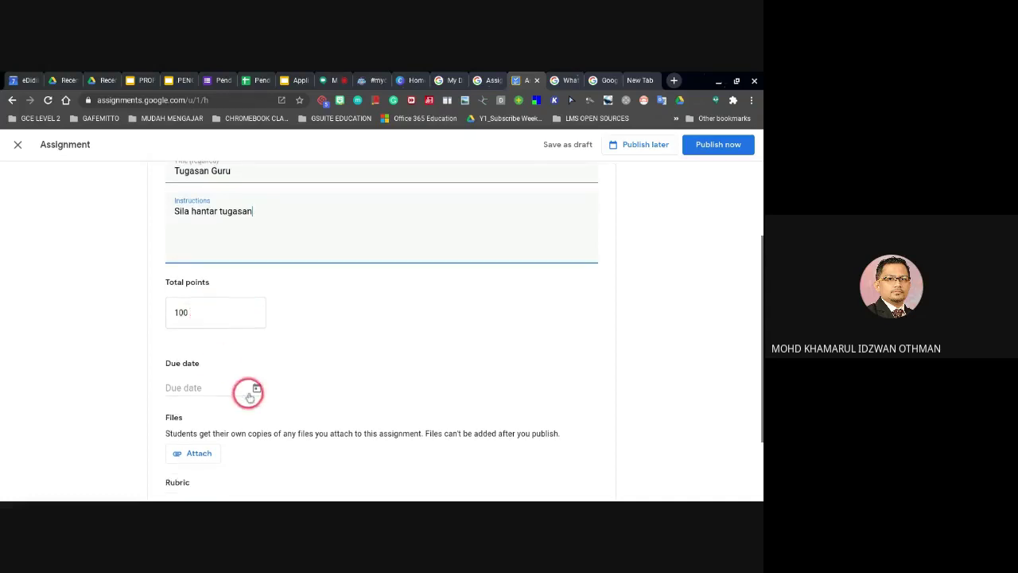
{"action": "left_click", "coordinate": [256, 389]}
{"action": "scroll", "coordinate": [366, 385], "scroll_direction": "down", "scroll_amount": 2}
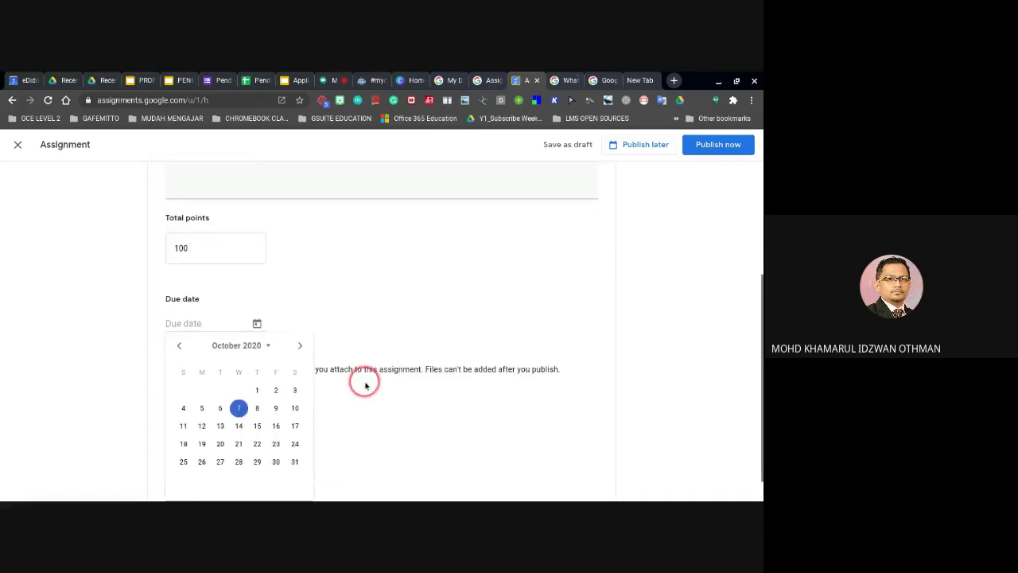
{"action": "left_click", "coordinate": [257, 407]}
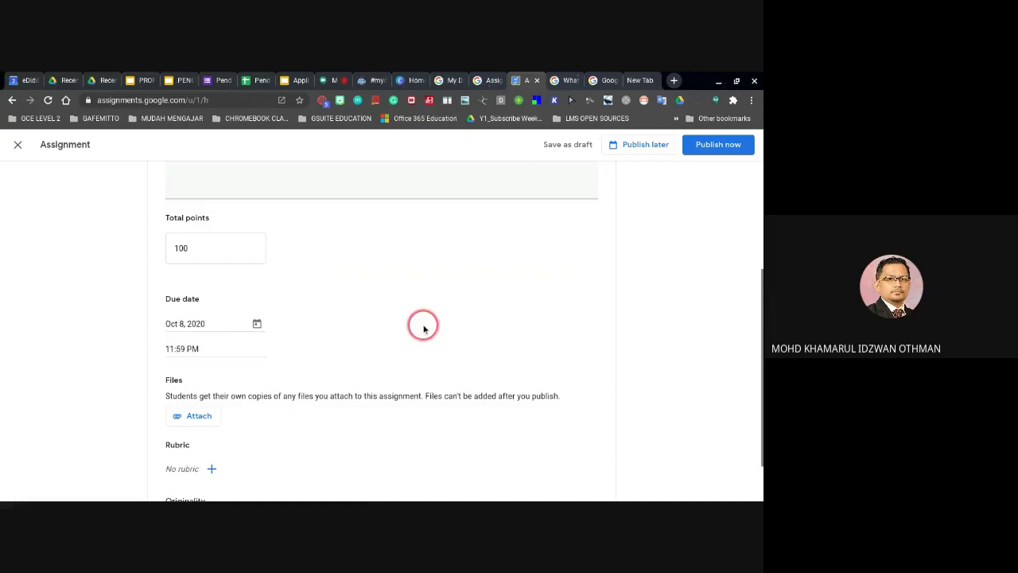
Step: Browse the recent Google Drive files for an attachment and search them for "drawing"
{"action": "scroll", "coordinate": [424, 327], "scroll_direction": "down", "scroll_amount": 2}
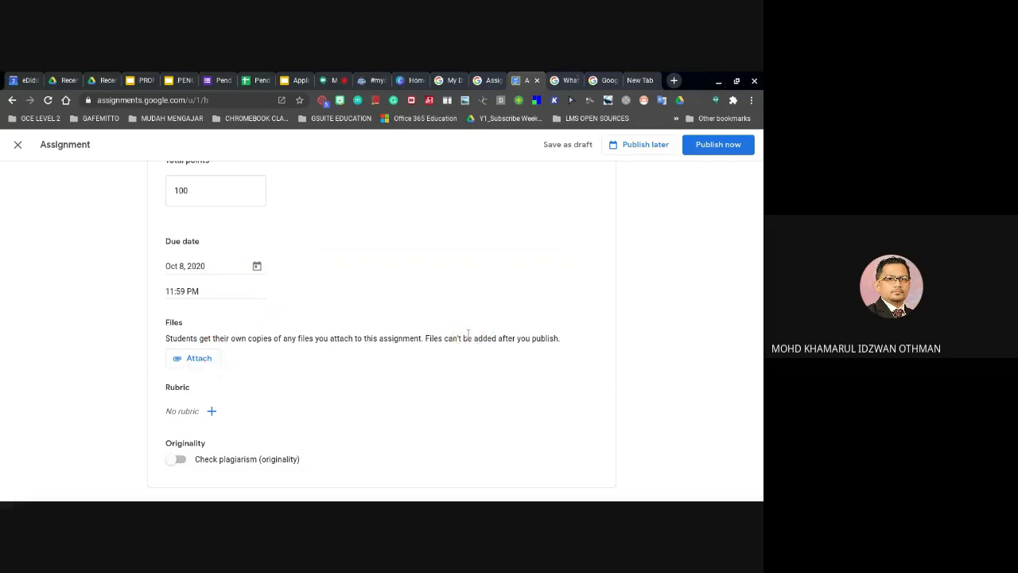
{"action": "left_click", "coordinate": [211, 365]}
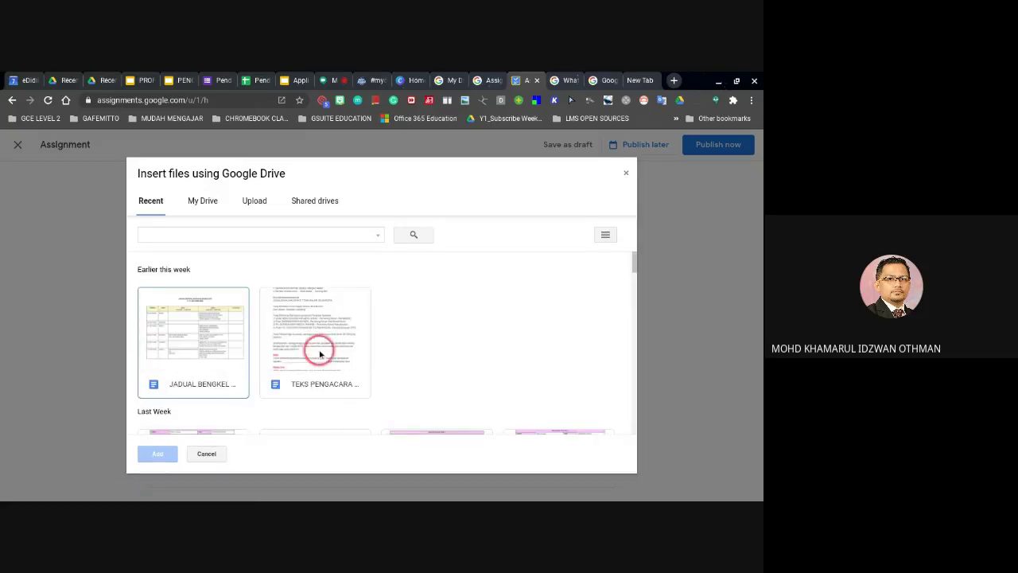
{"action": "scroll", "coordinate": [318, 350], "scroll_direction": "down", "scroll_amount": 2}
{"action": "scroll", "coordinate": [319, 353], "scroll_direction": "down", "scroll_amount": 5}
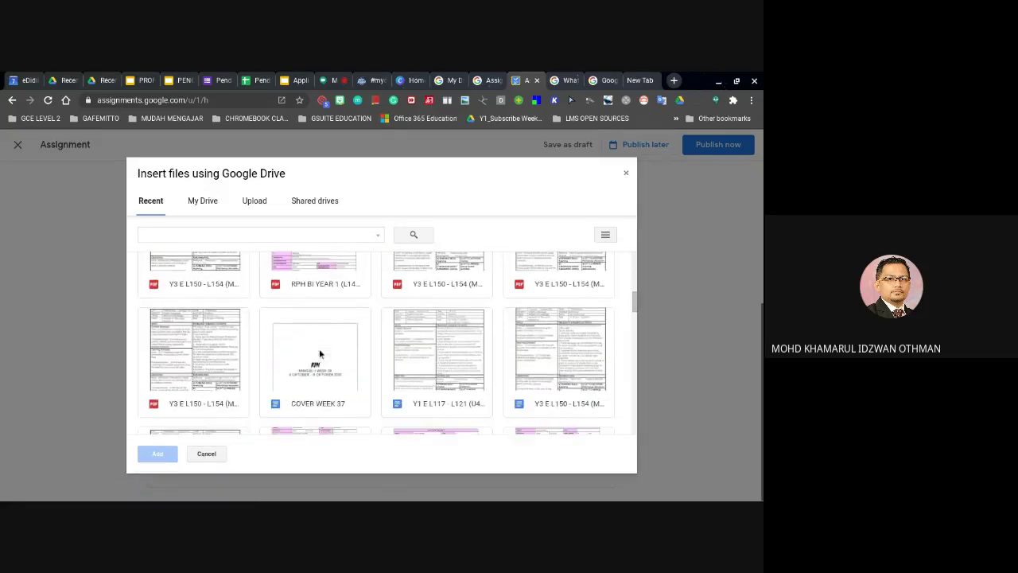
{"action": "scroll", "coordinate": [319, 349], "scroll_direction": "down", "scroll_amount": 5}
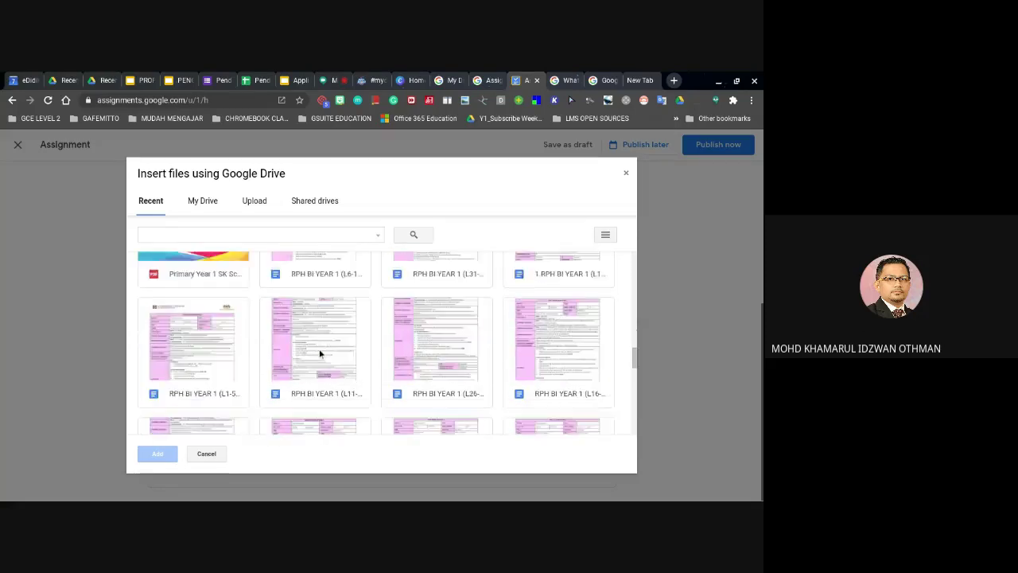
{"action": "left_click", "coordinate": [278, 209]}
{"action": "scroll", "coordinate": [294, 333], "scroll_direction": "down", "scroll_amount": 10}
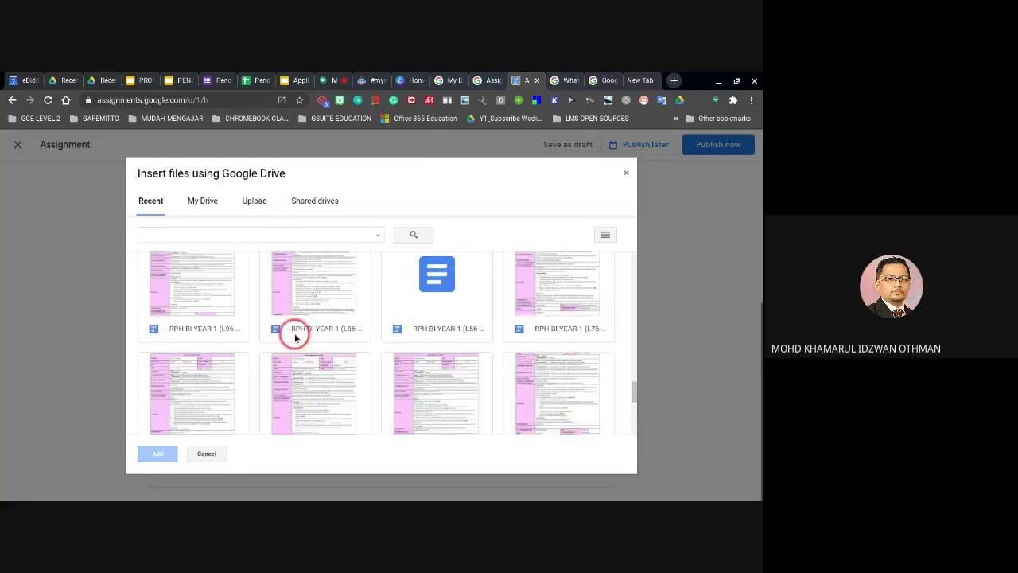
{"action": "left_click", "coordinate": [214, 234]}
{"action": "type", "text": "drawing"}
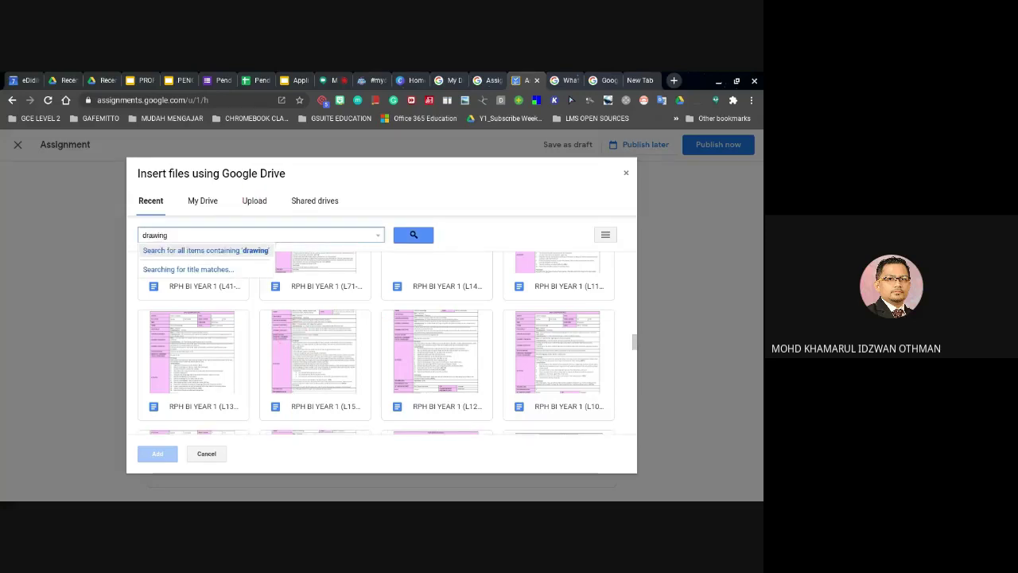
{"action": "key", "text": "Return"}
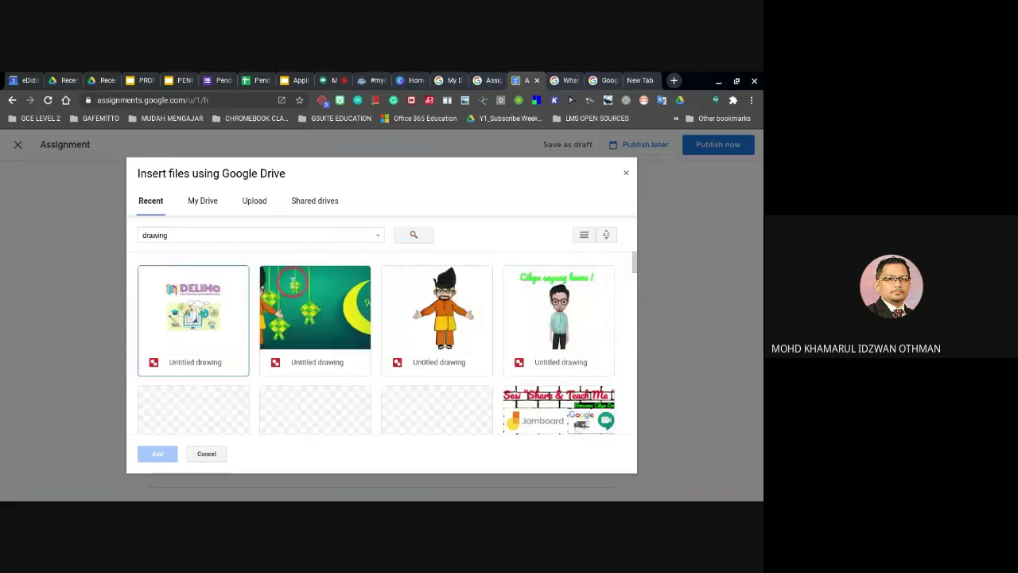
Step: Attach the untitled drawing of the teacher captioned "Cikgu sayang kamu !" to the assignment
{"action": "scroll", "coordinate": [346, 296], "scroll_direction": "down", "scroll_amount": 1}
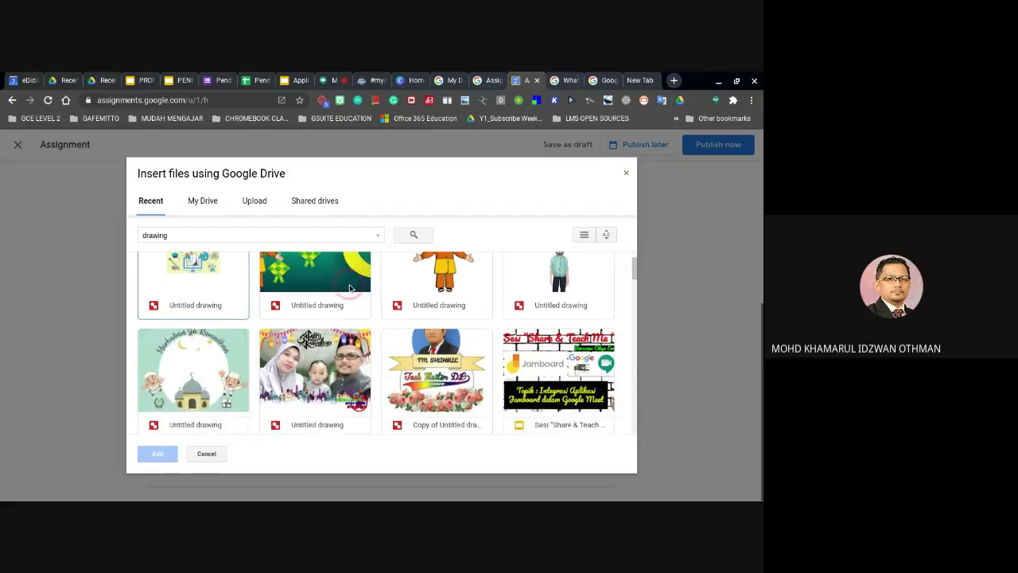
{"action": "scroll", "coordinate": [350, 288], "scroll_direction": "up", "scroll_amount": 1}
{"action": "scroll", "coordinate": [350, 288], "scroll_direction": "down", "scroll_amount": 2}
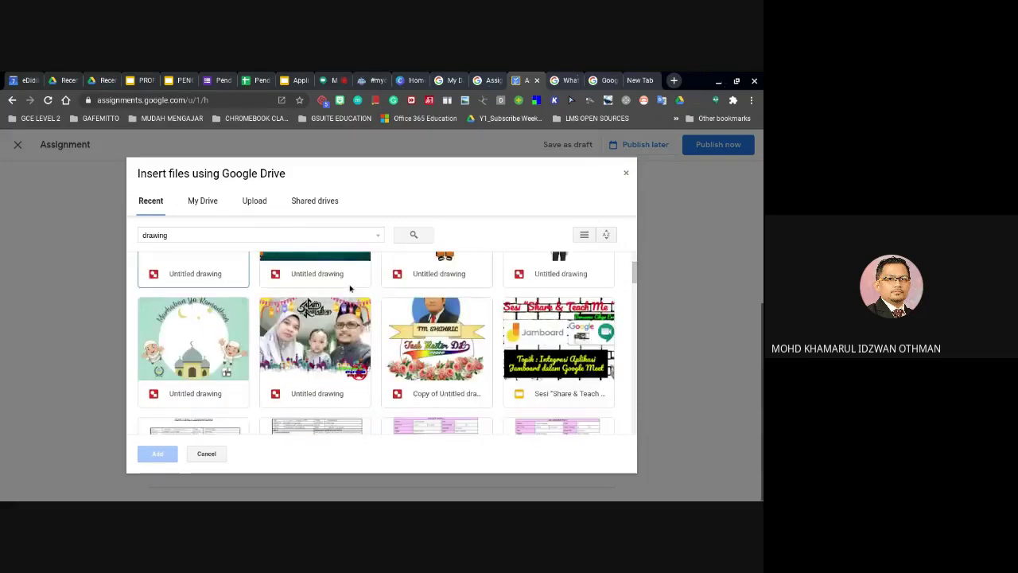
{"action": "scroll", "coordinate": [349, 288], "scroll_direction": "down", "scroll_amount": 1}
{"action": "scroll", "coordinate": [349, 288], "scroll_direction": "up", "scroll_amount": 2}
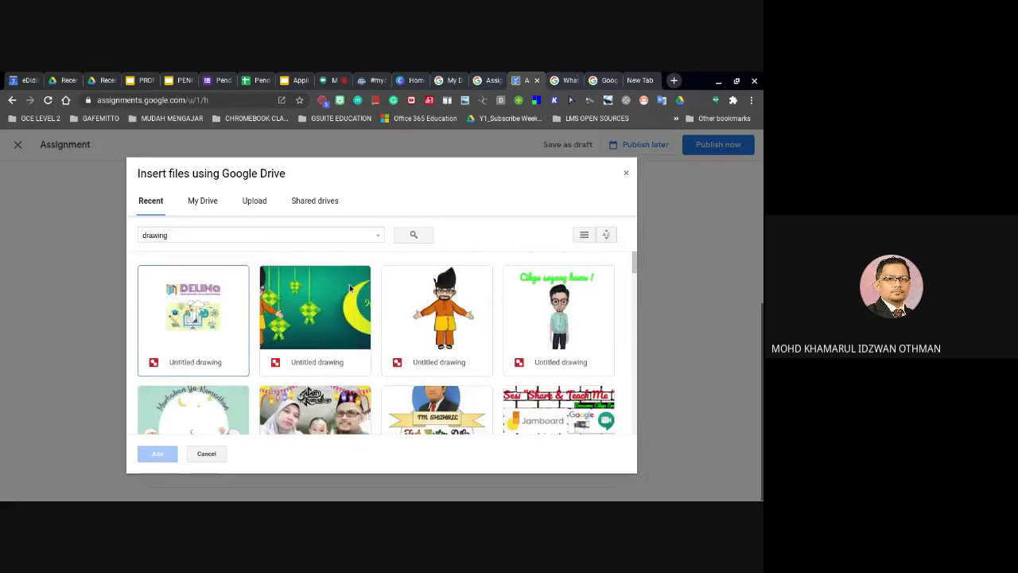
{"action": "left_click", "coordinate": [563, 318]}
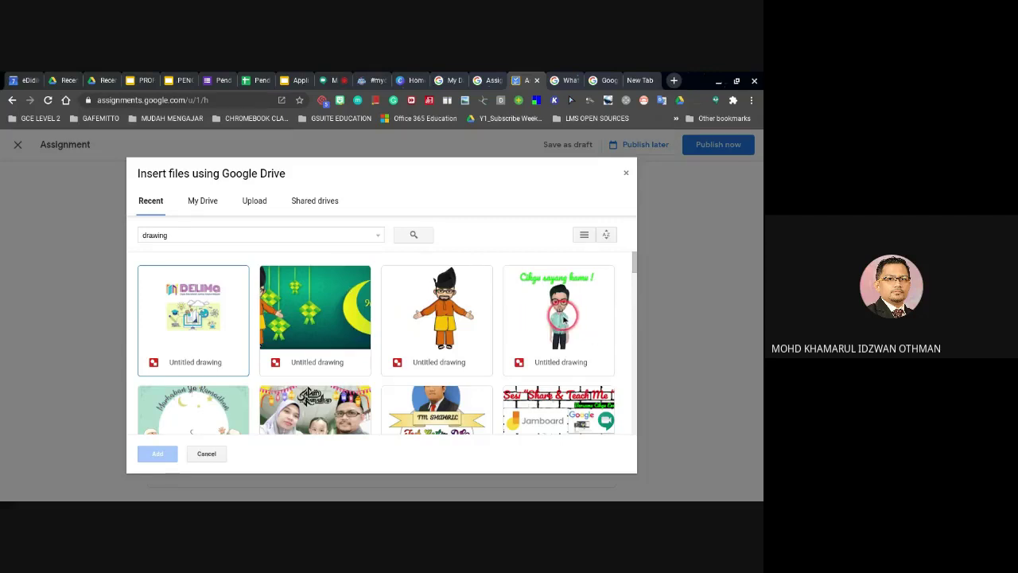
{"action": "left_click", "coordinate": [157, 455]}
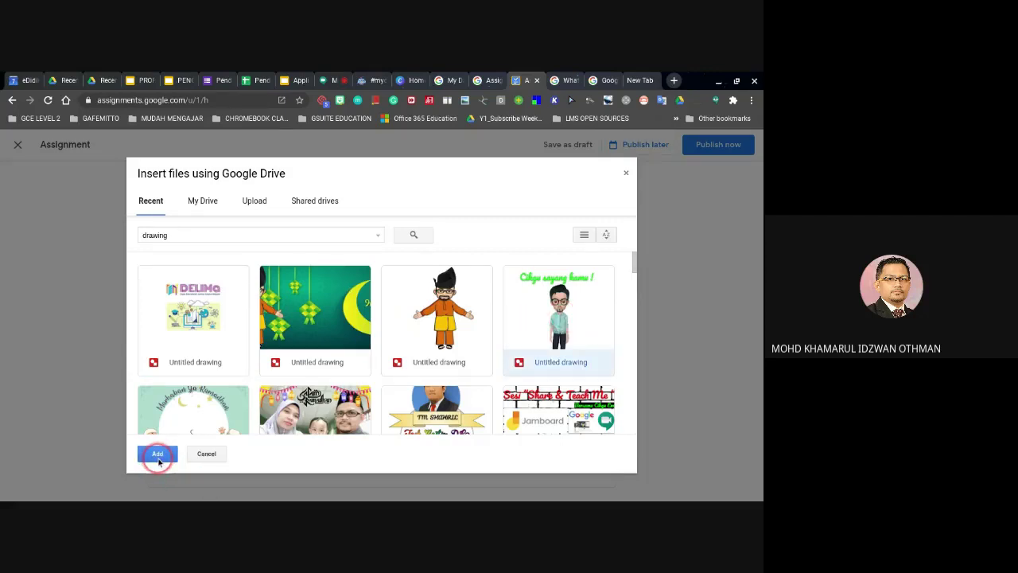
{"action": "left_click", "coordinate": [62, 341]}
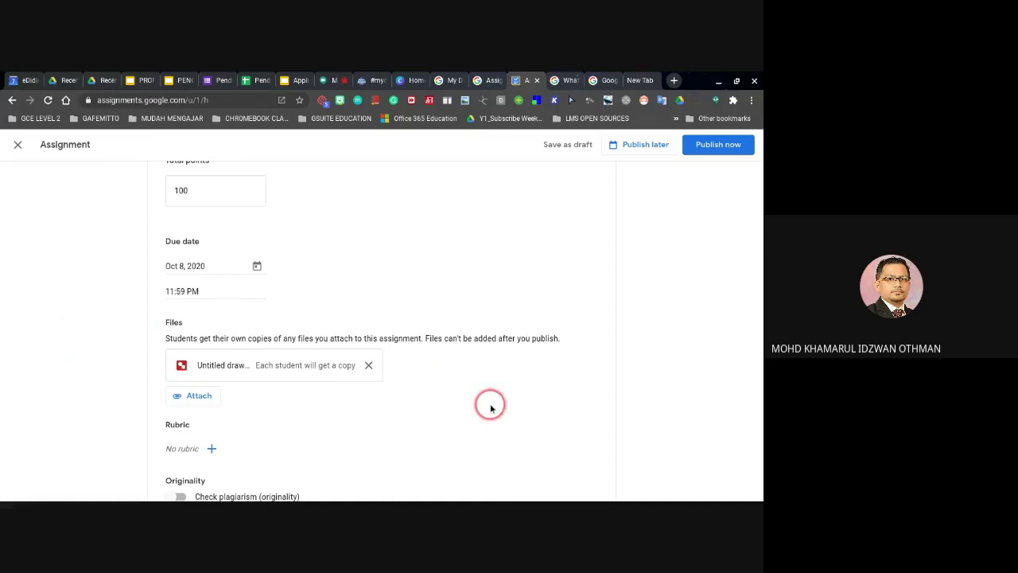
{"action": "left_click", "coordinate": [564, 369]}
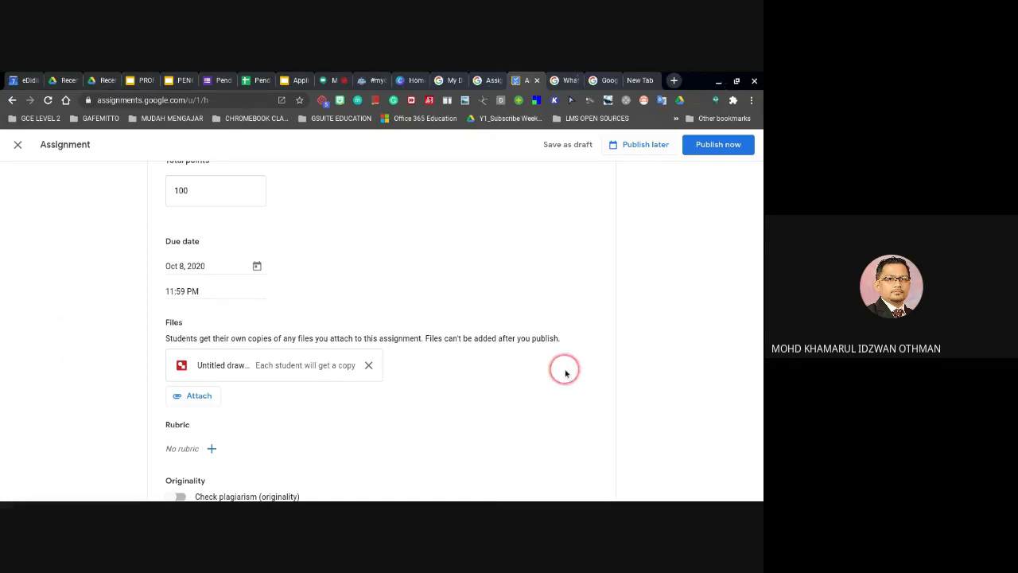
Step: Inspect the Drive file picker, close it without adding anything, and examine the copy setting of the attached drawing
{"action": "left_click", "coordinate": [182, 398]}
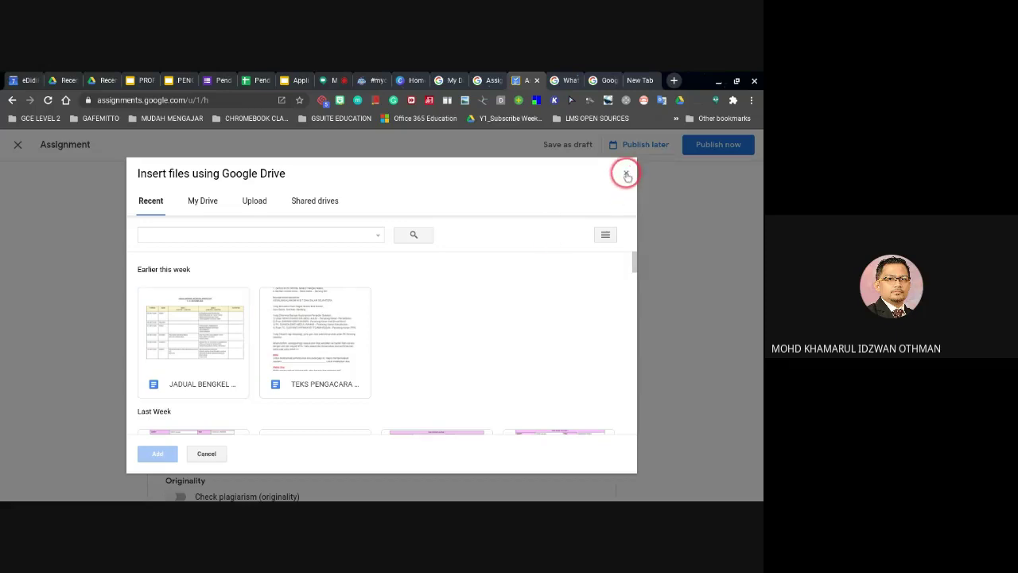
{"action": "left_click", "coordinate": [625, 175]}
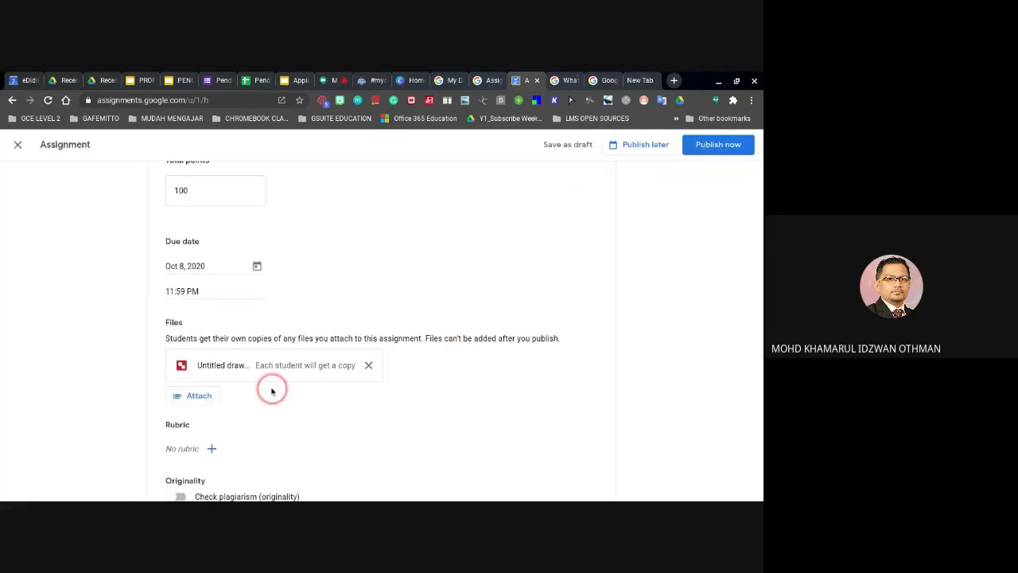
{"action": "scroll", "coordinate": [262, 375], "scroll_direction": "up", "scroll_amount": 5}
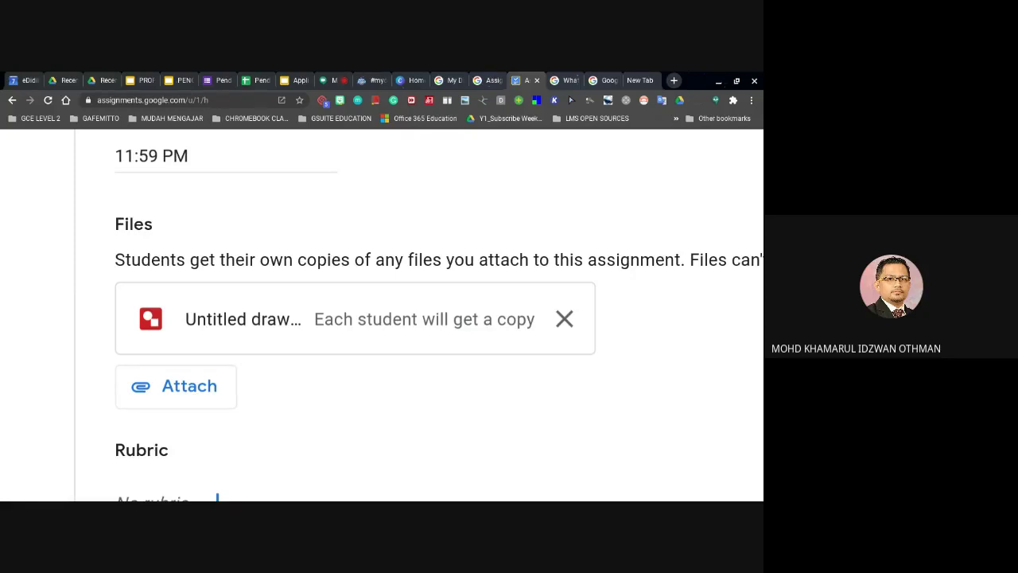
{"action": "key", "text": "ctrl+minus"}
{"action": "key", "text": "ctrl+minus"}
{"action": "key", "text": "ctrl+minus"}
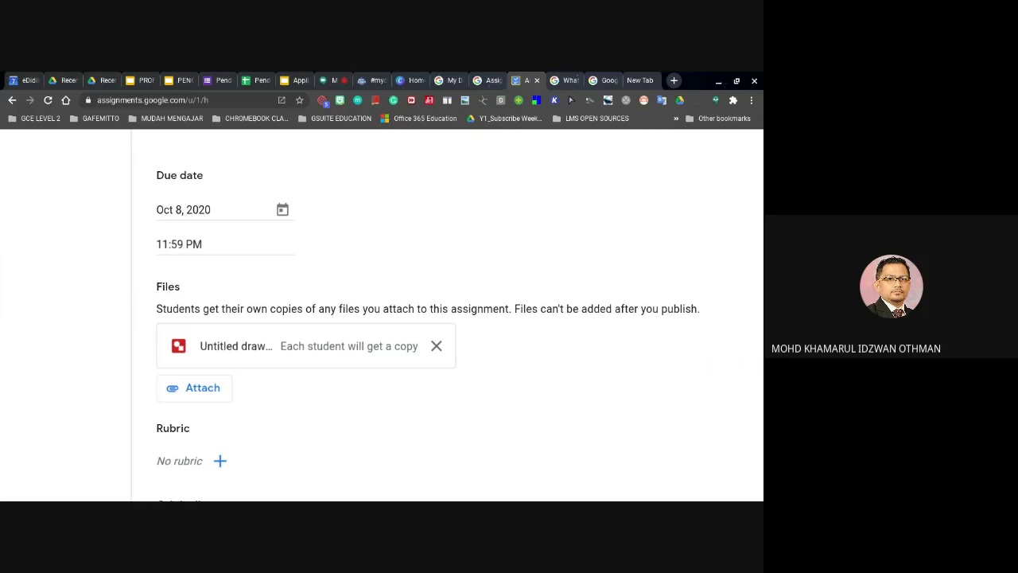
Step: View the options for adding a rubric and the prompt for enabling originality reports, then dismiss both without changes
{"action": "left_click", "coordinate": [592, 295]}
{"action": "scroll", "coordinate": [382, 315], "scroll_direction": "down", "scroll_amount": 3}
{"action": "scroll", "coordinate": [382, 330], "scroll_direction": "down", "scroll_amount": 1}
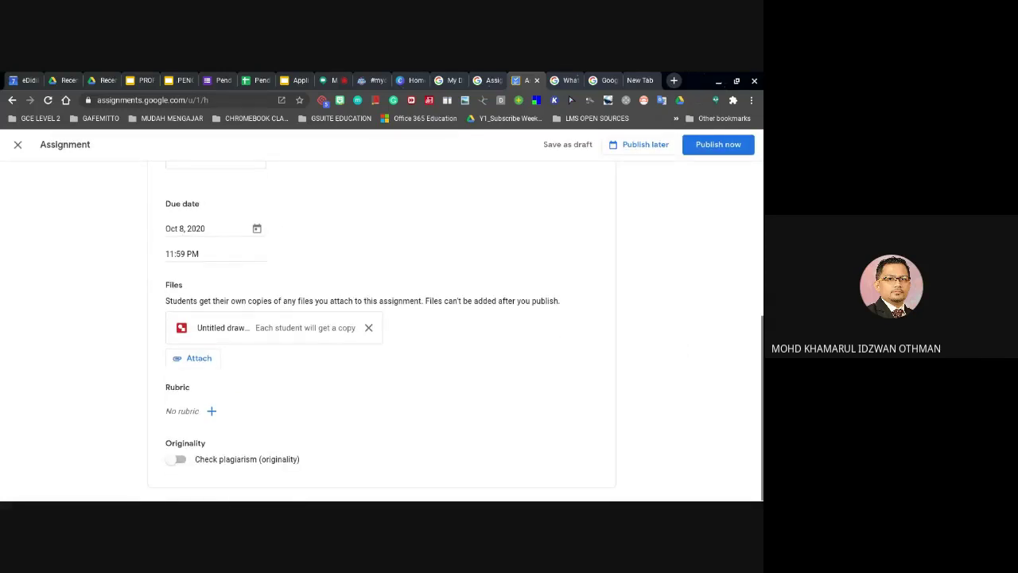
{"action": "left_click", "coordinate": [211, 410]}
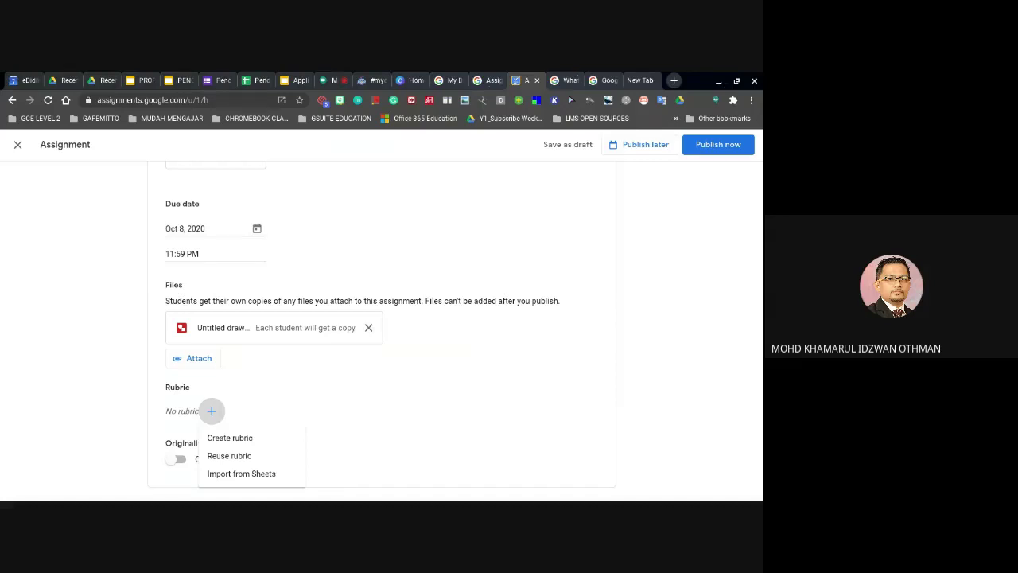
{"action": "left_click", "coordinate": [82, 382]}
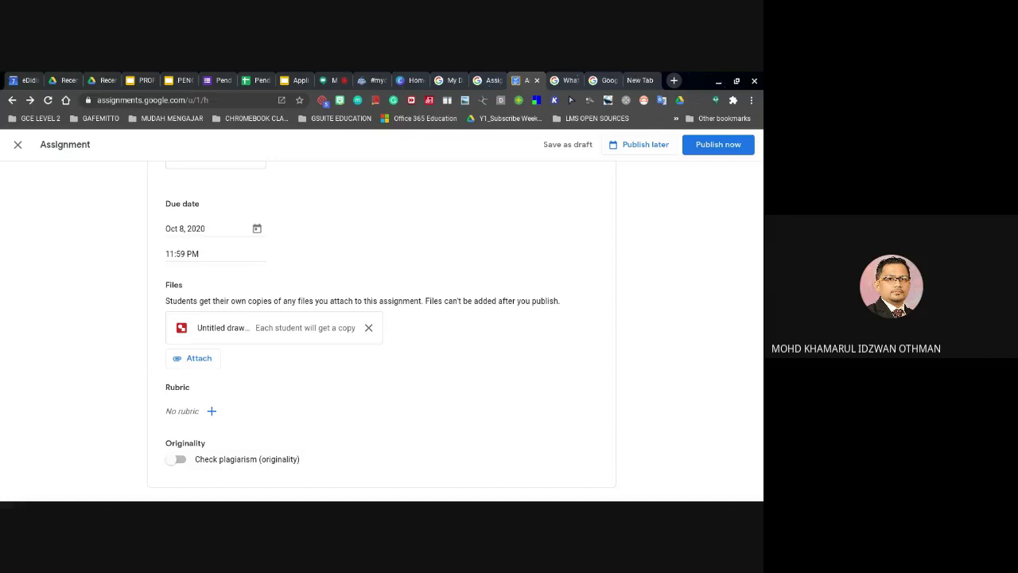
{"action": "left_click", "coordinate": [175, 460]}
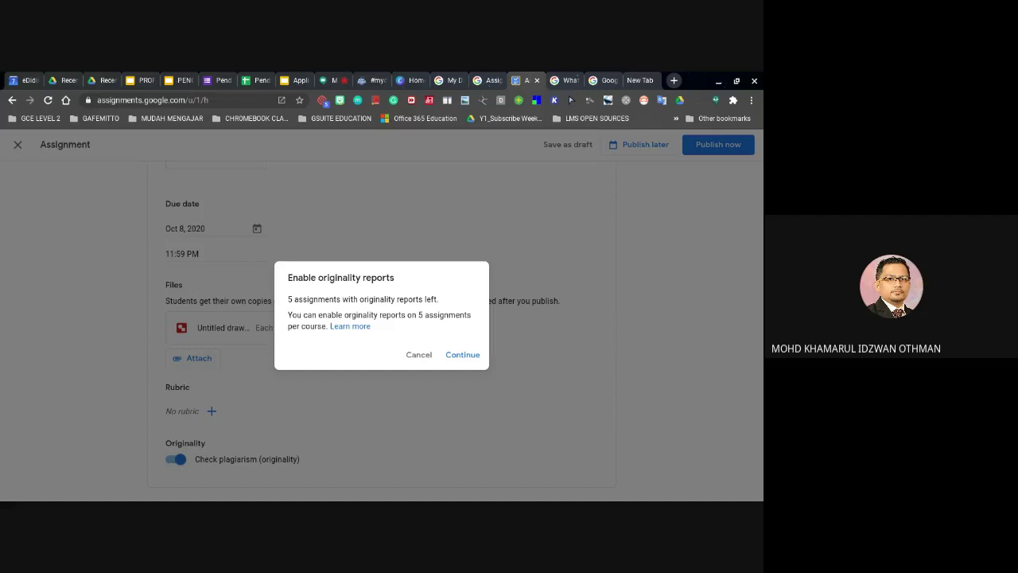
{"action": "left_click", "coordinate": [417, 355]}
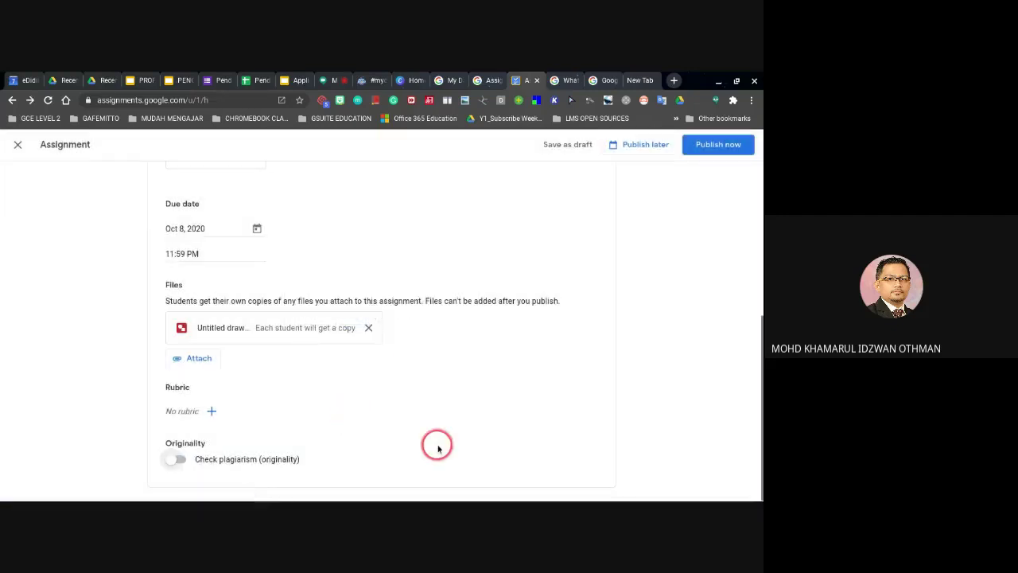
Step: Review the assignment's details and publishing choices, and publish "Tugasan Guru" immediately
{"action": "scroll", "coordinate": [546, 420], "scroll_direction": "up", "scroll_amount": 5}
{"action": "scroll", "coordinate": [549, 422], "scroll_direction": "up", "scroll_amount": 1}
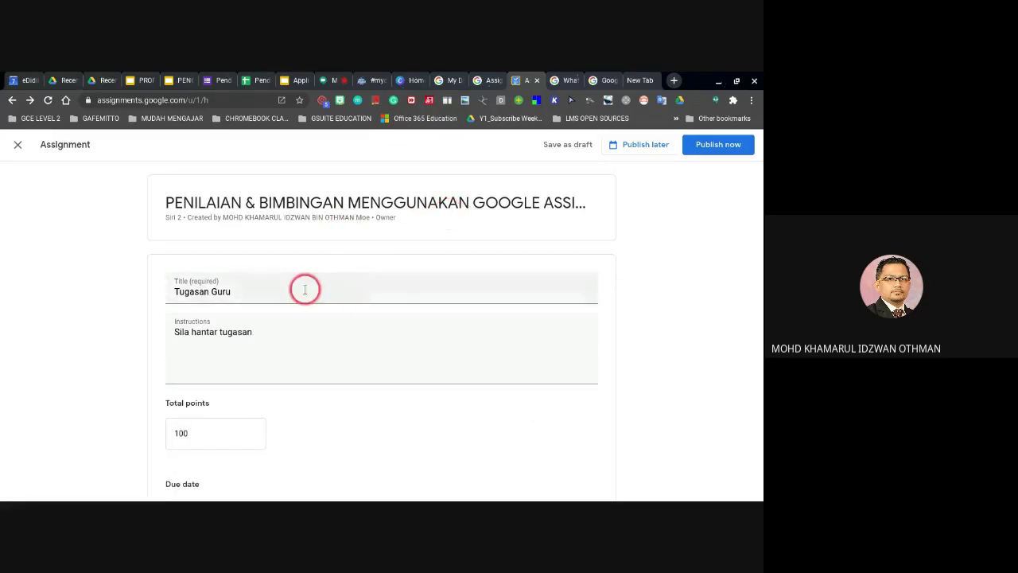
{"action": "scroll", "coordinate": [302, 291], "scroll_direction": "down", "scroll_amount": 4}
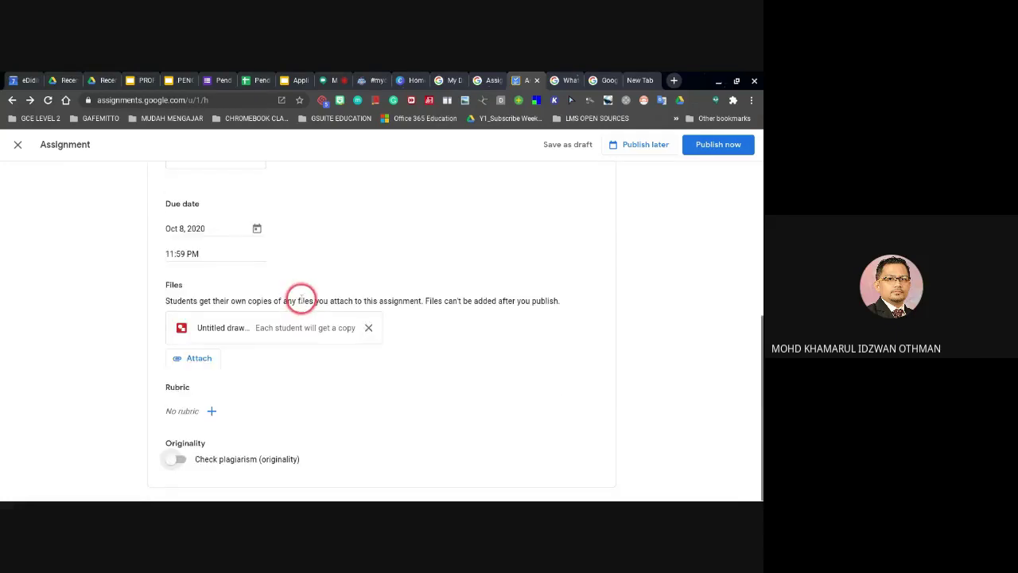
{"action": "scroll", "coordinate": [302, 296], "scroll_direction": "up", "scroll_amount": 4}
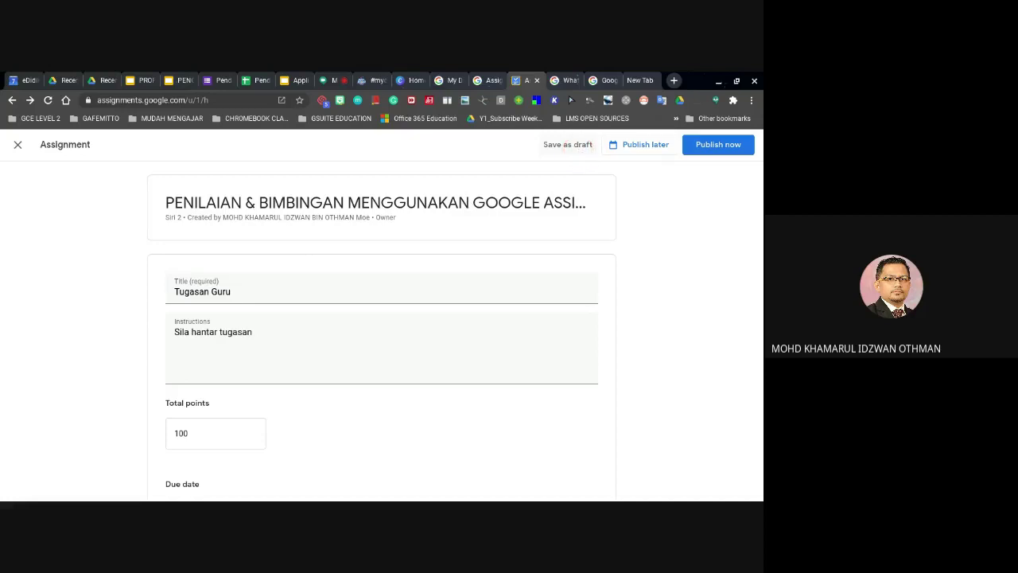
{"action": "scroll", "coordinate": [665, 231], "scroll_direction": "up", "scroll_amount": 5}
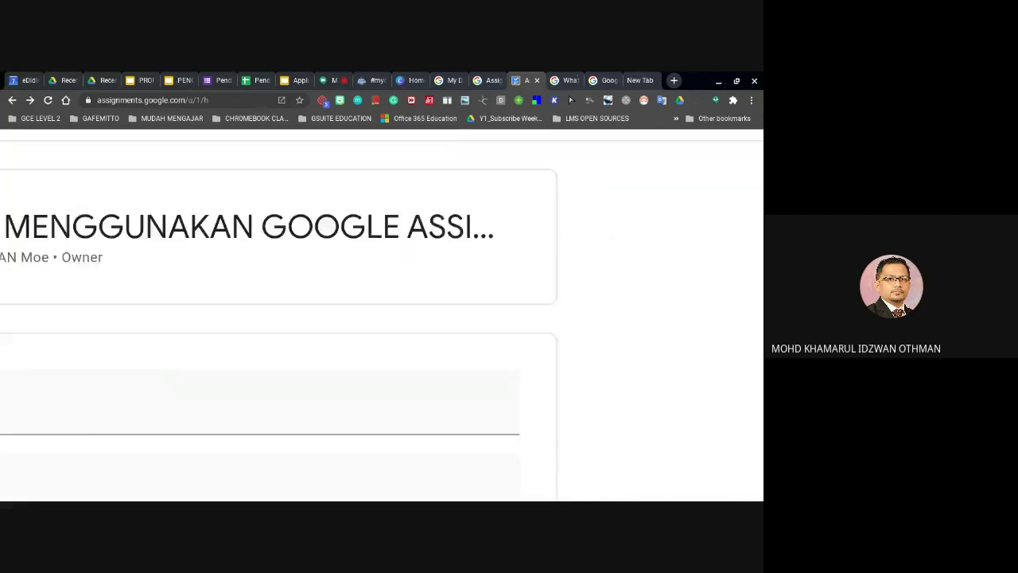
{"action": "scroll", "coordinate": [665, 231], "scroll_direction": "up", "scroll_amount": 2}
{"action": "scroll", "coordinate": [382, 318], "scroll_direction": "right", "scroll_amount": 2}
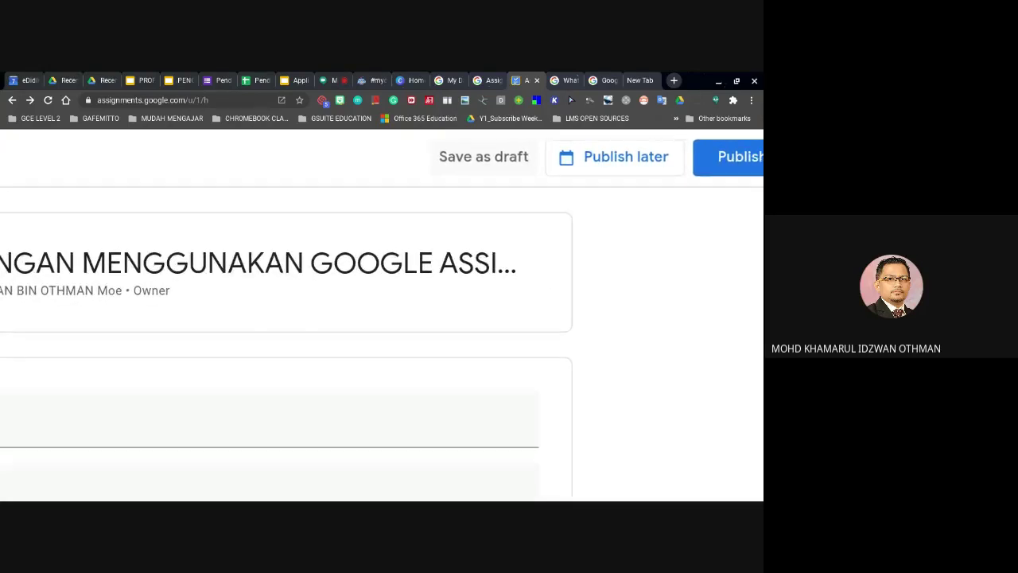
{"action": "scroll", "coordinate": [382, 318], "scroll_direction": "up", "scroll_amount": 4}
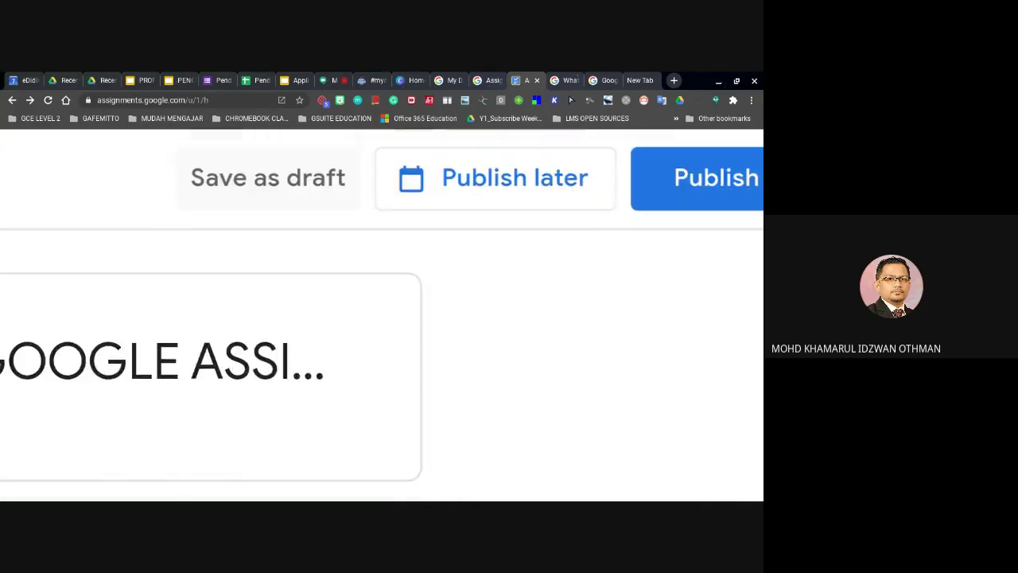
{"action": "scroll", "coordinate": [382, 315], "scroll_direction": "down", "scroll_amount": 3}
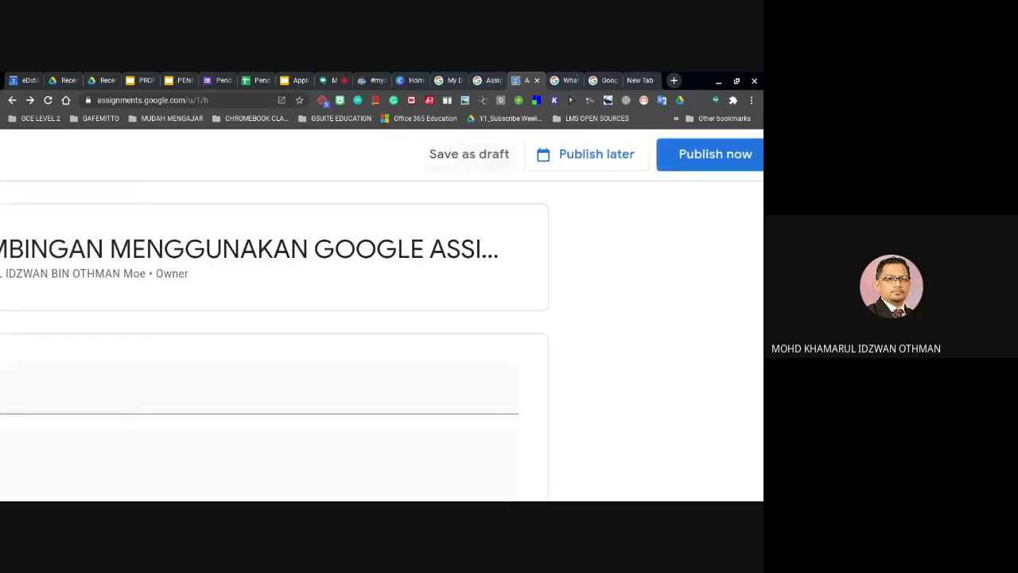
{"action": "scroll", "coordinate": [382, 315], "scroll_direction": "down", "scroll_amount": 3}
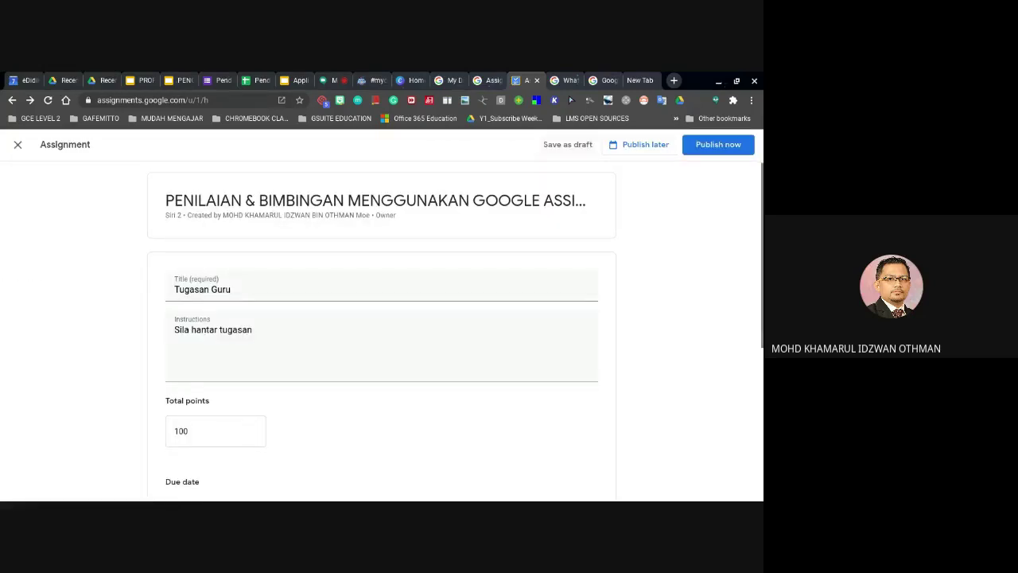
{"action": "left_click", "coordinate": [704, 148]}
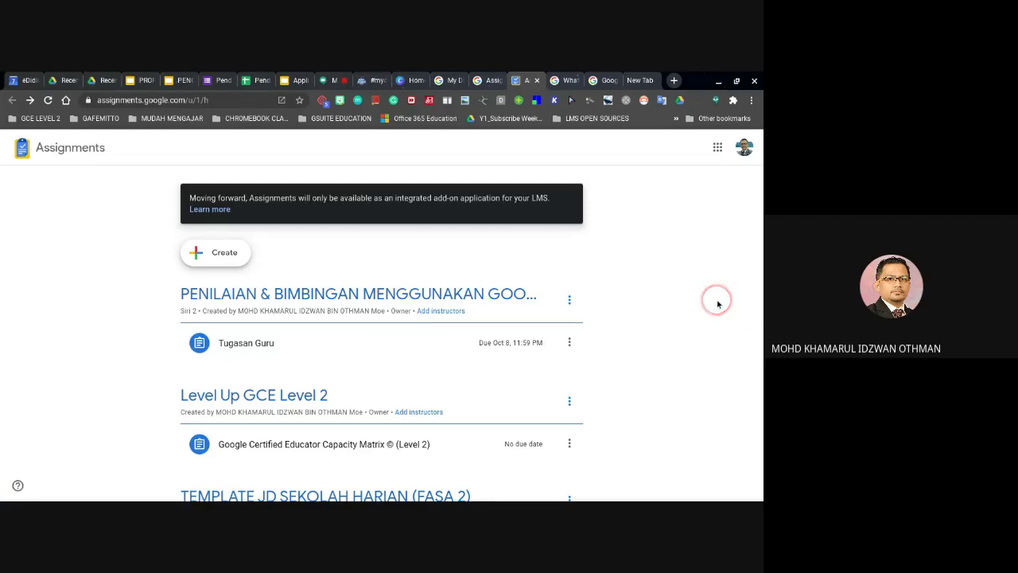
Step: Open the co-instructor invitation for the Siri 2 "PENILAIAN & BIMBINGAN MENGGUNAKAN GOOGLE ASSI..." course
{"action": "scroll", "coordinate": [417, 428], "scroll_direction": "up", "scroll_amount": 2}
{"action": "scroll", "coordinate": [374, 428], "scroll_direction": "up", "scroll_amount": 1}
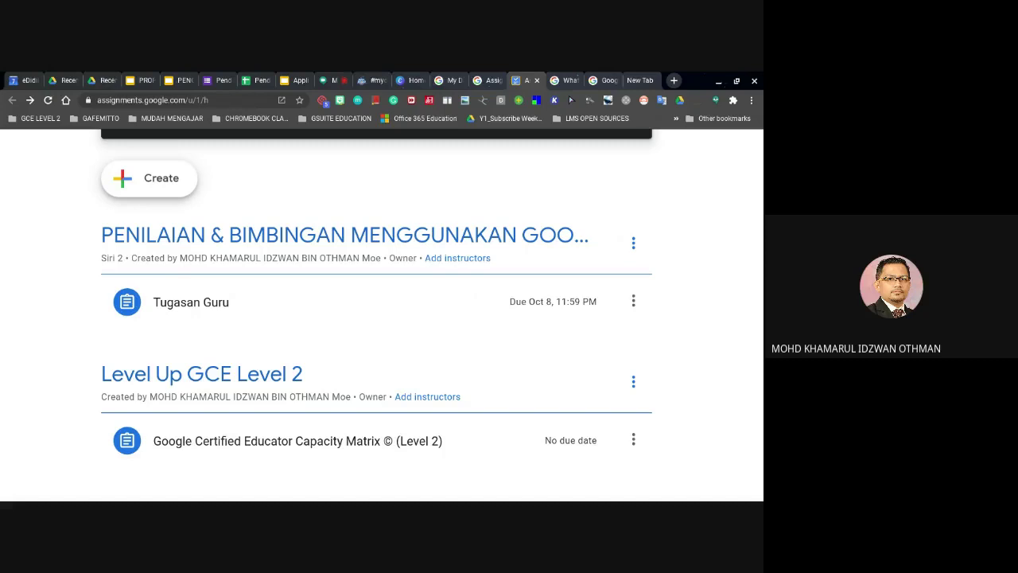
{"action": "scroll", "coordinate": [374, 318], "scroll_direction": "down", "scroll_amount": 2}
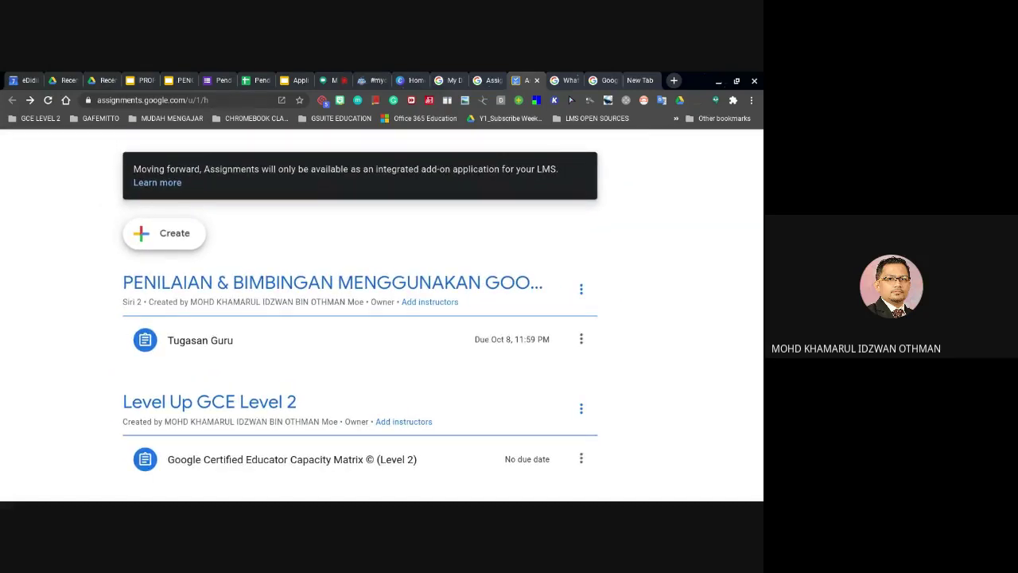
{"action": "scroll", "coordinate": [459, 305], "scroll_direction": "up", "scroll_amount": 2}
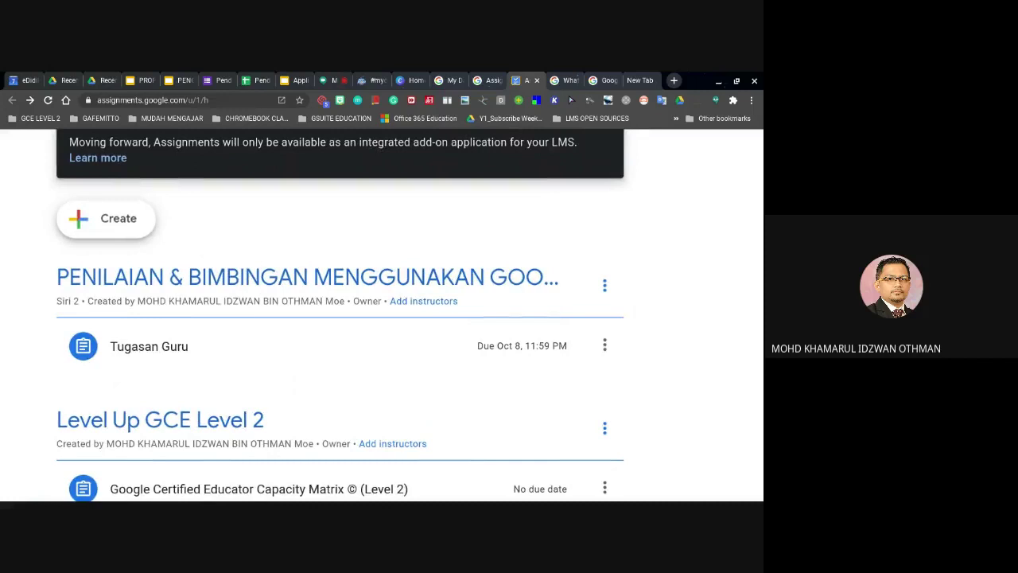
{"action": "left_click", "coordinate": [449, 303]}
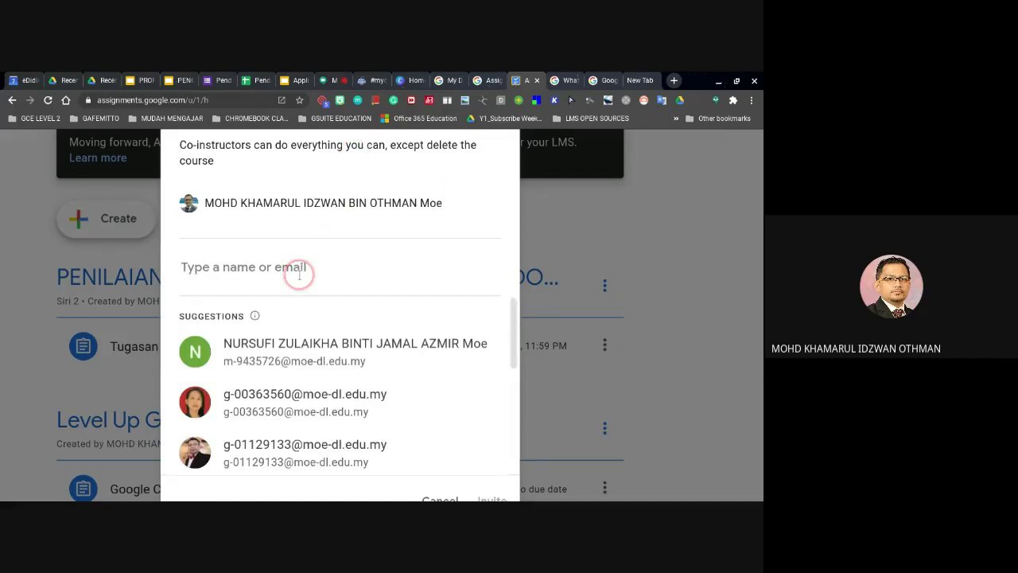
Step: Switch to the session registration responses in Google Sheets and copy the participants' email addresses from rows 39, 40, 45, 46 and 47
{"action": "left_click", "coordinate": [247, 80]}
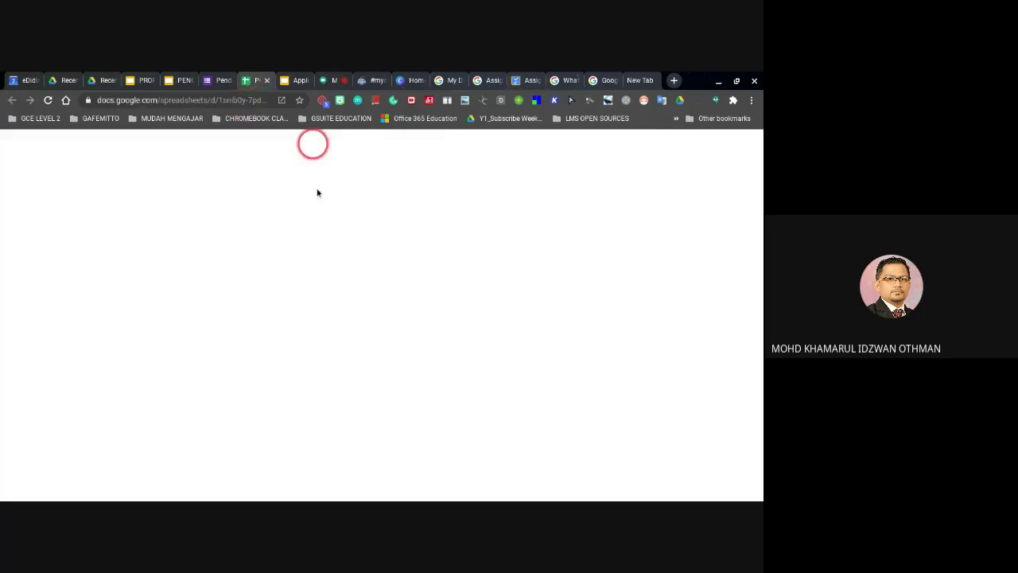
{"action": "left_click", "coordinate": [502, 362]}
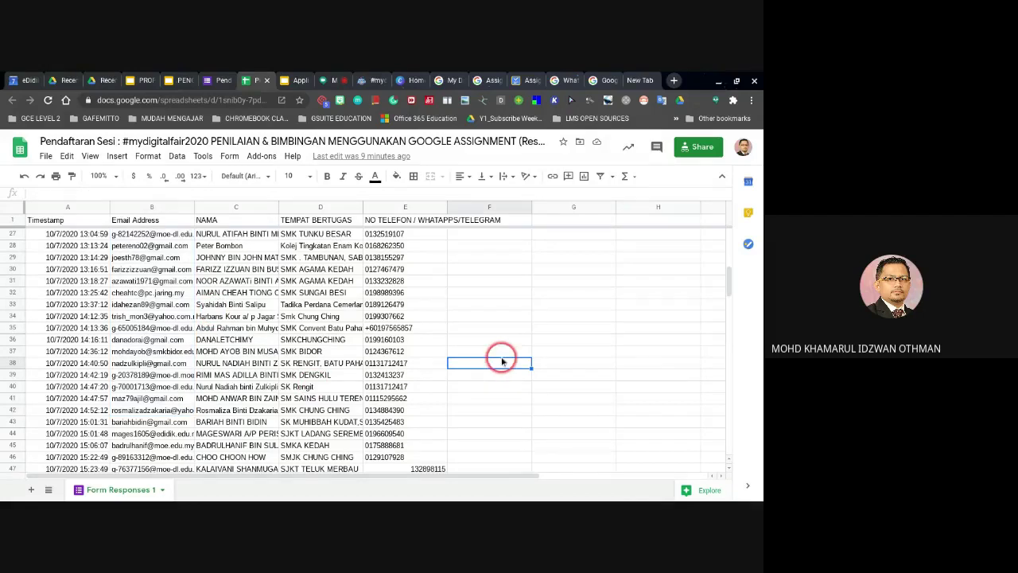
{"action": "scroll", "coordinate": [501, 362], "scroll_direction": "down", "scroll_amount": 2}
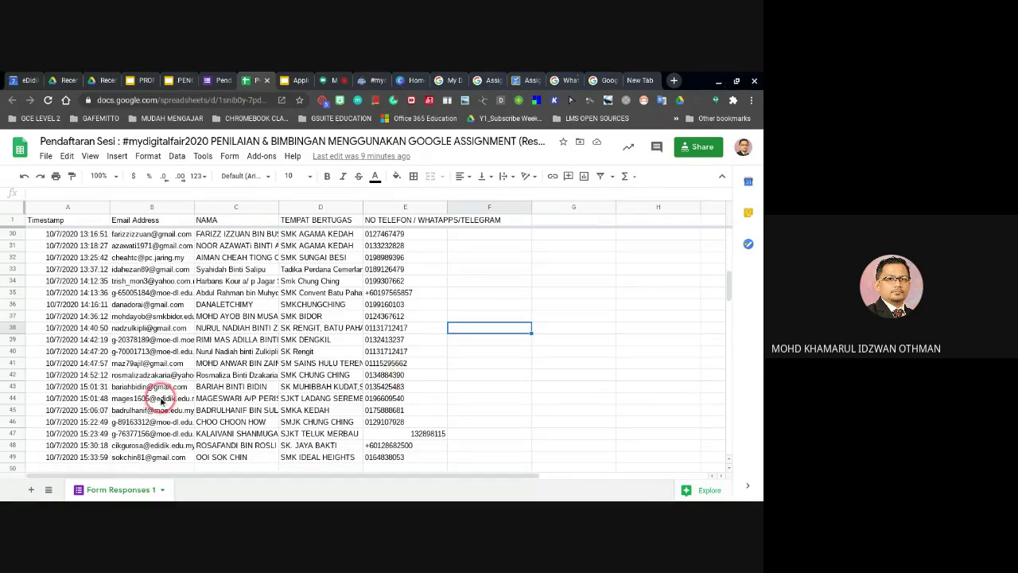
{"action": "scroll", "coordinate": [159, 387], "scroll_direction": "up", "scroll_amount": 2}
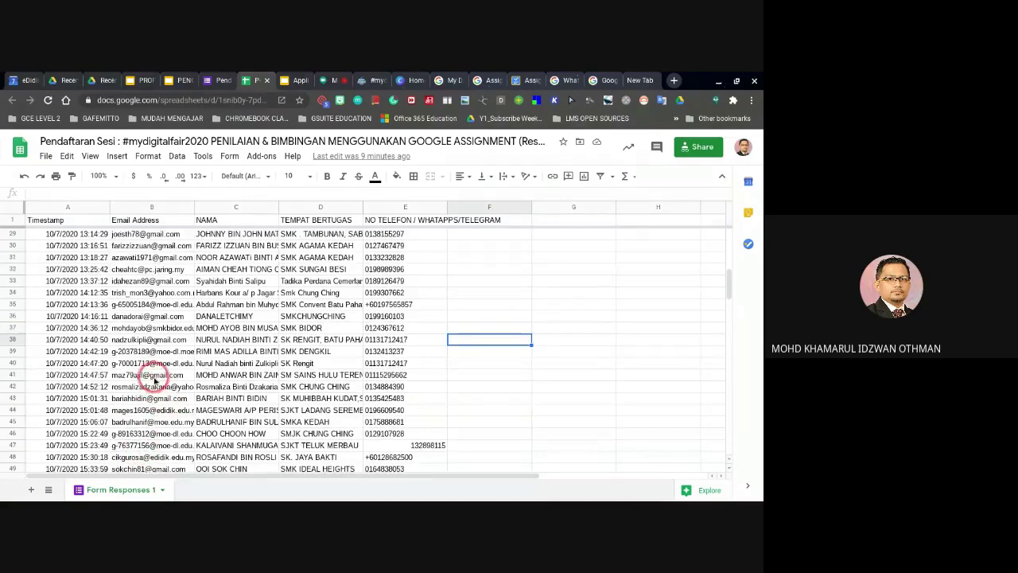
{"action": "scroll", "coordinate": [155, 381], "scroll_direction": "up", "scroll_amount": 5}
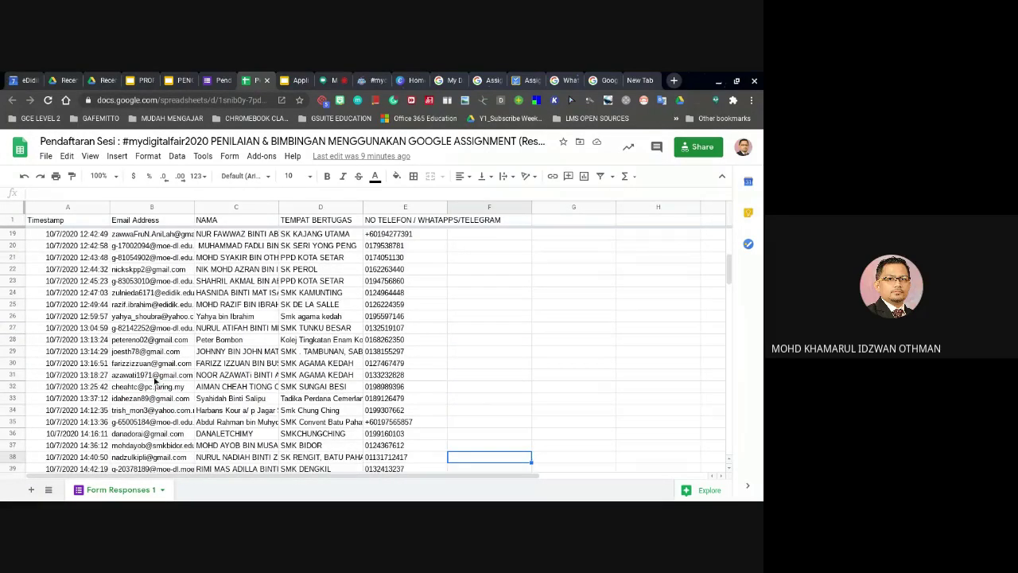
{"action": "scroll", "coordinate": [155, 380], "scroll_direction": "up", "scroll_amount": 1}
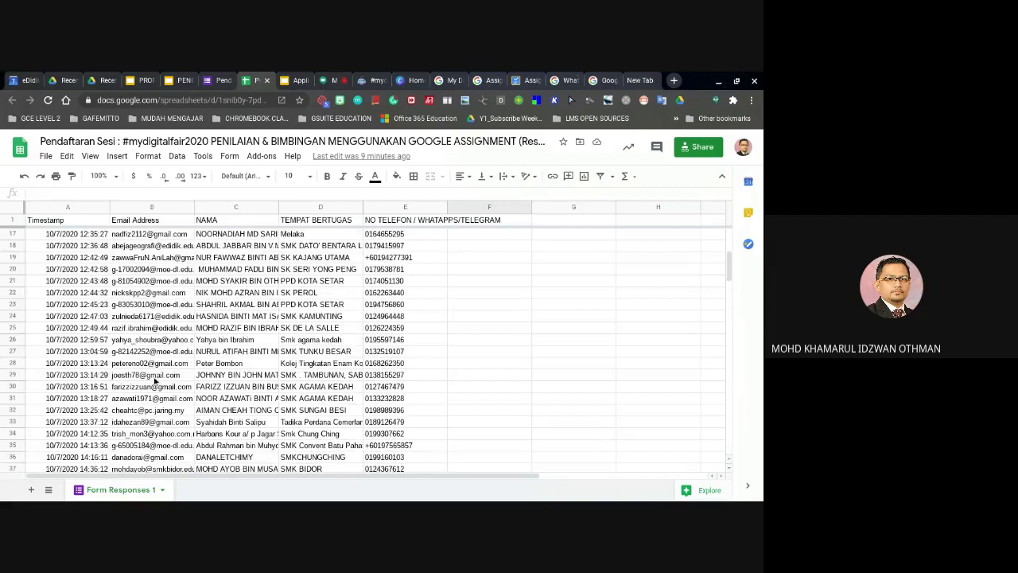
{"action": "scroll", "coordinate": [155, 380], "scroll_direction": "down", "scroll_amount": 5}
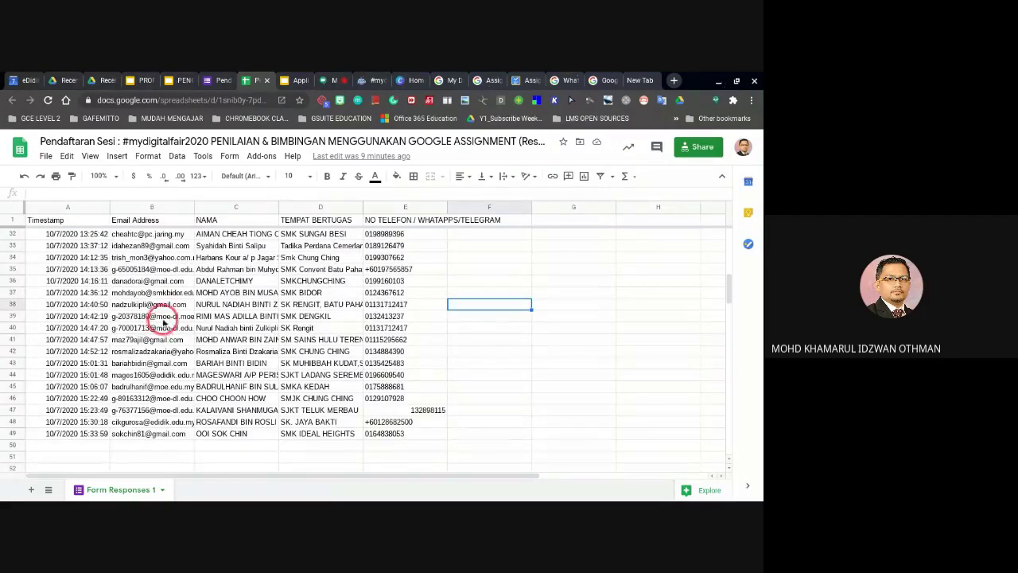
{"action": "left_click_drag", "start_coordinate": [159, 328], "coordinate": [159, 318]}
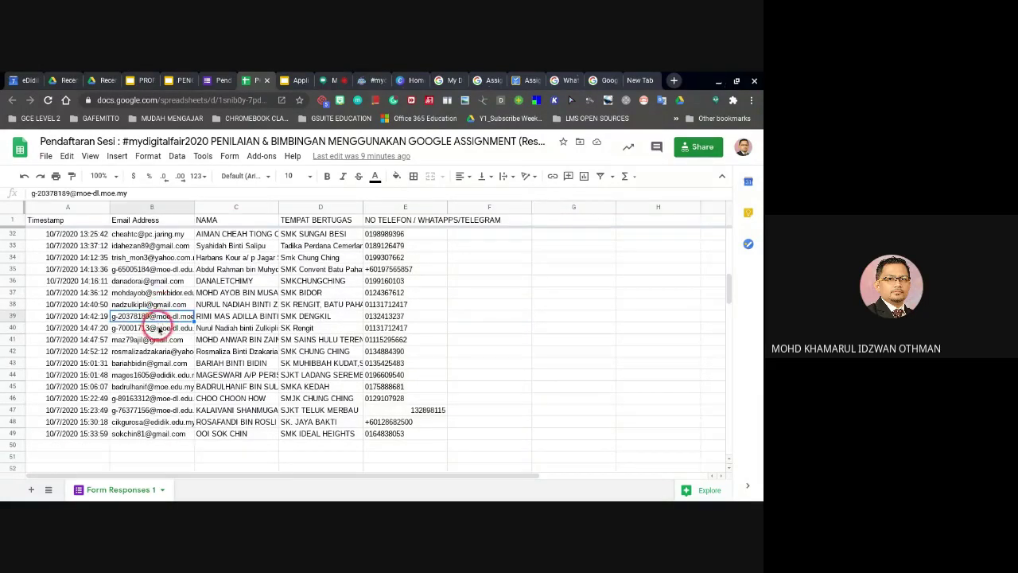
{"action": "left_click", "coordinate": [148, 387], "text": "ctrl"}
{"action": "left_click", "coordinate": [145, 398], "text": "ctrl"}
{"action": "left_click", "coordinate": [143, 410], "text": "ctrl"}
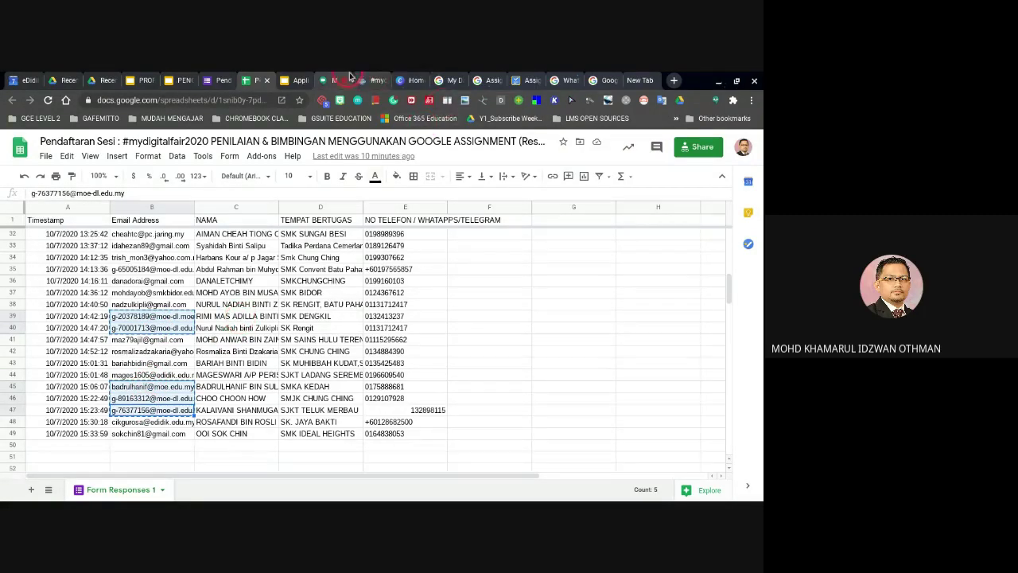
Step: Switch back to Google Assignments and add the copied email addresses as recipients of the co-instructor invitation
{"action": "left_click", "coordinate": [524, 77]}
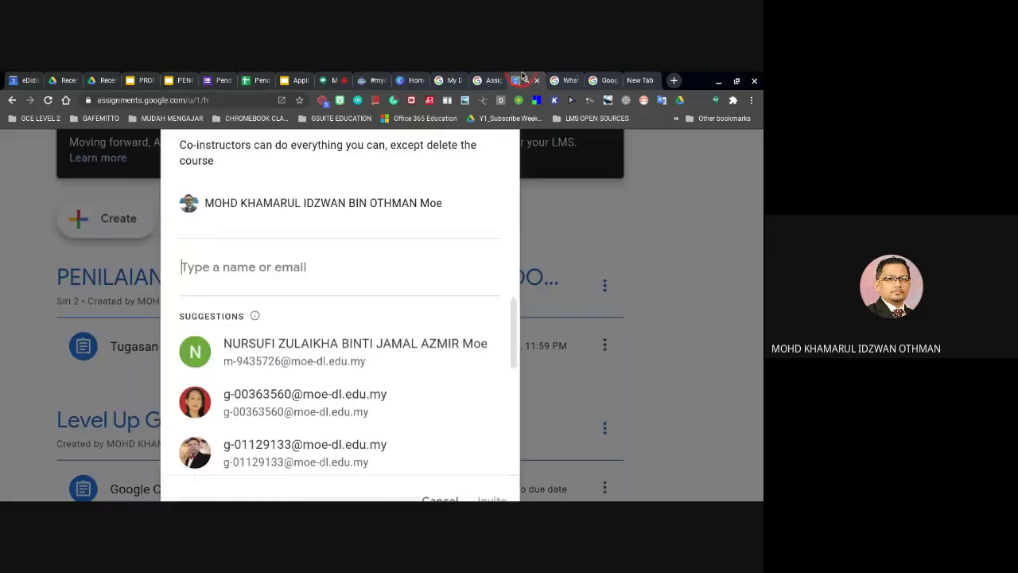
{"action": "left_click", "coordinate": [295, 266]}
{"action": "key", "text": "ctrl+v"}
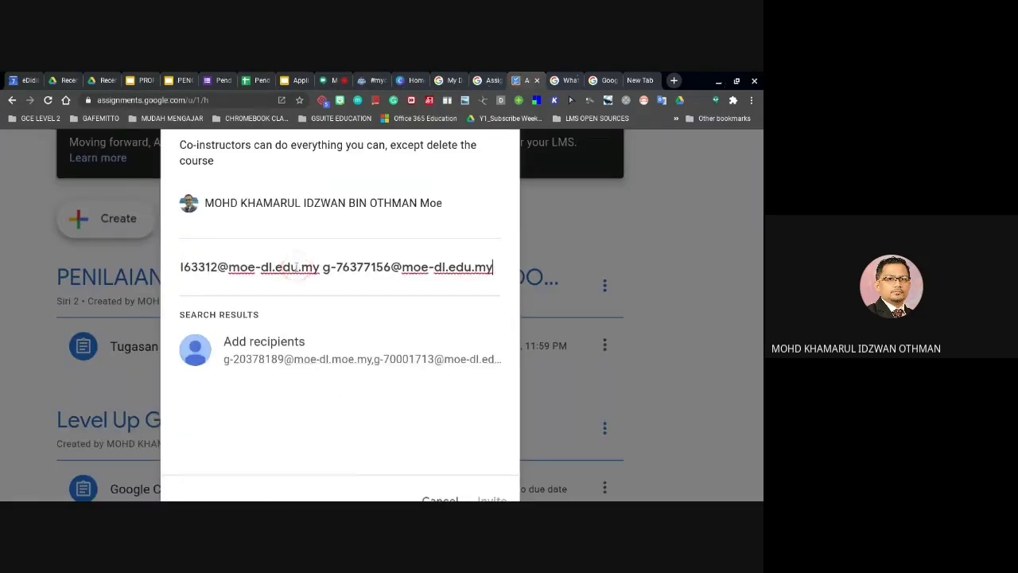
{"action": "left_click", "coordinate": [277, 351]}
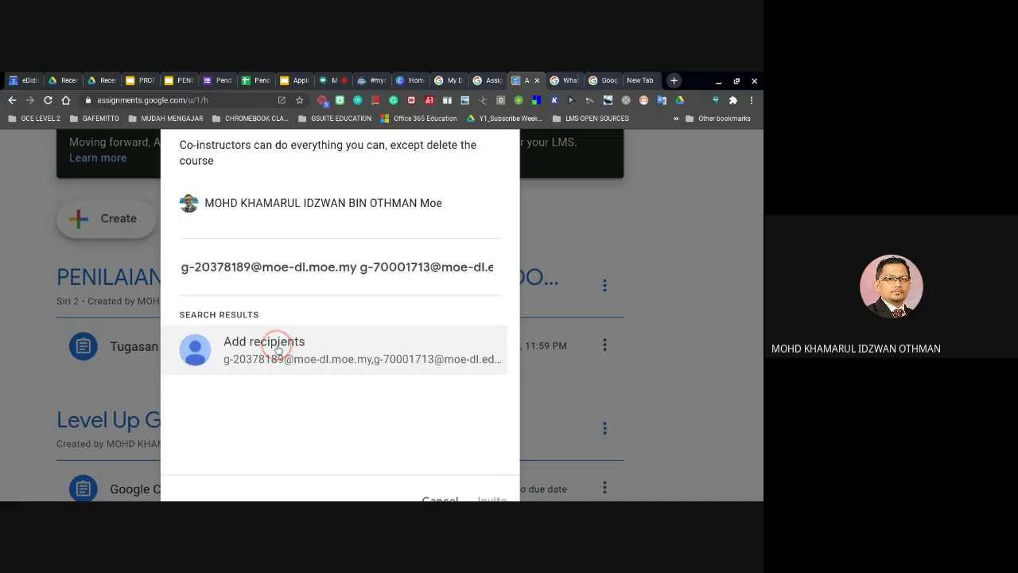
{"action": "left_click", "coordinate": [388, 300]}
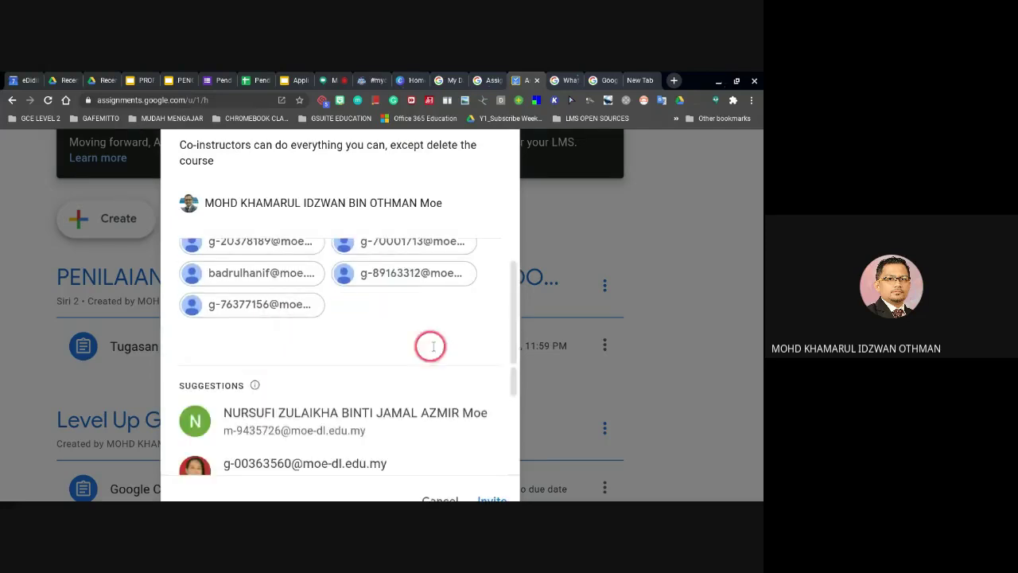
Step: Send the co-instructor invitations to the added recipients and dismiss the resulting notification
{"action": "scroll", "coordinate": [432, 345], "scroll_direction": "down", "scroll_amount": 1}
{"action": "left_click", "coordinate": [487, 429]}
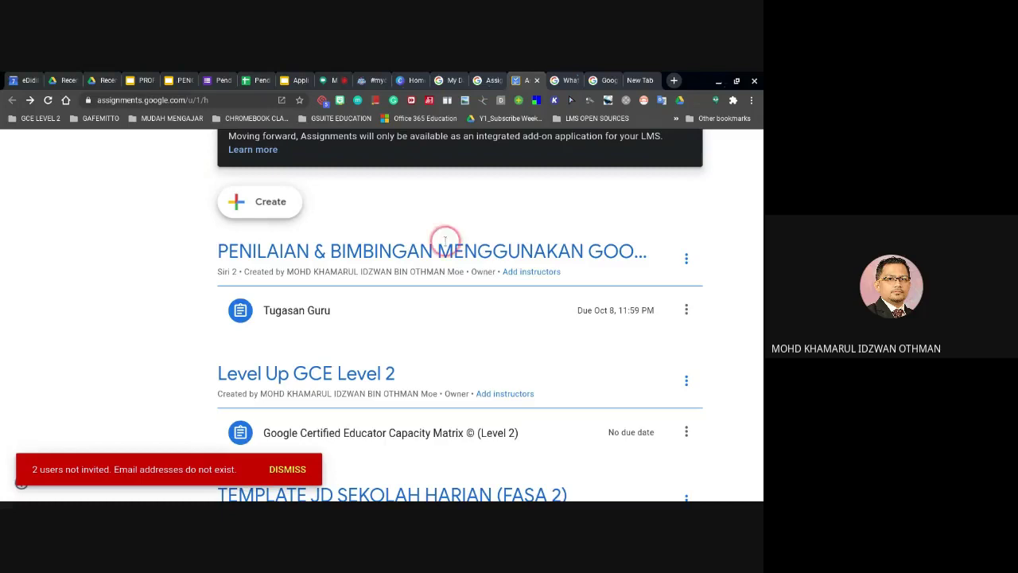
{"action": "left_click", "coordinate": [283, 471]}
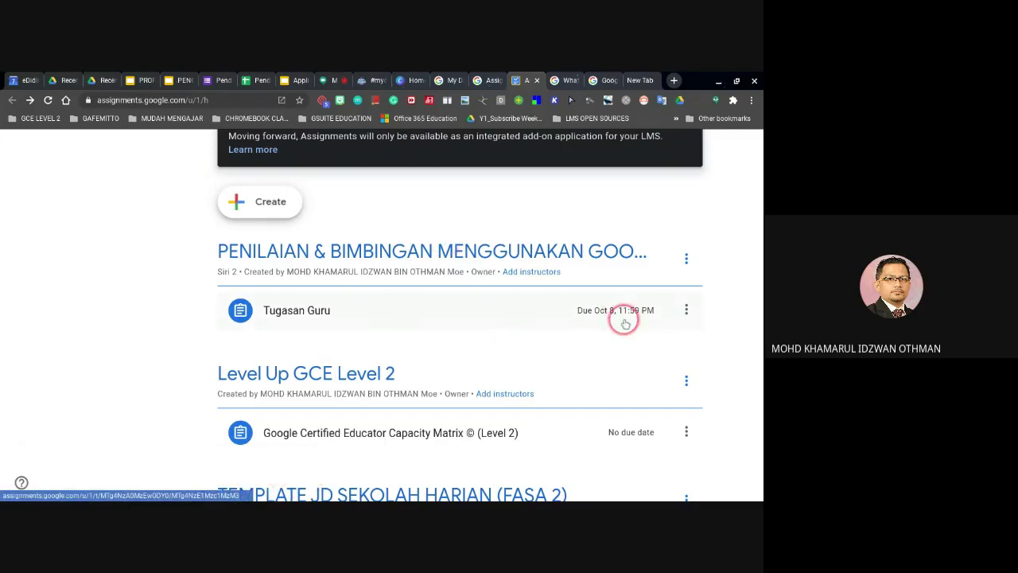
{"action": "left_click", "coordinate": [544, 274]}
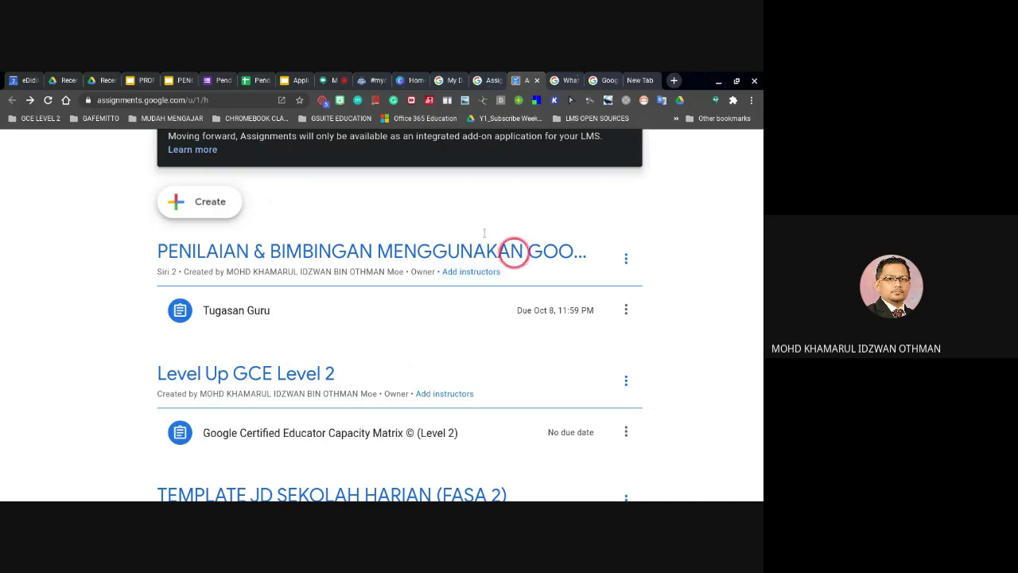
{"action": "left_click", "coordinate": [299, 80]}
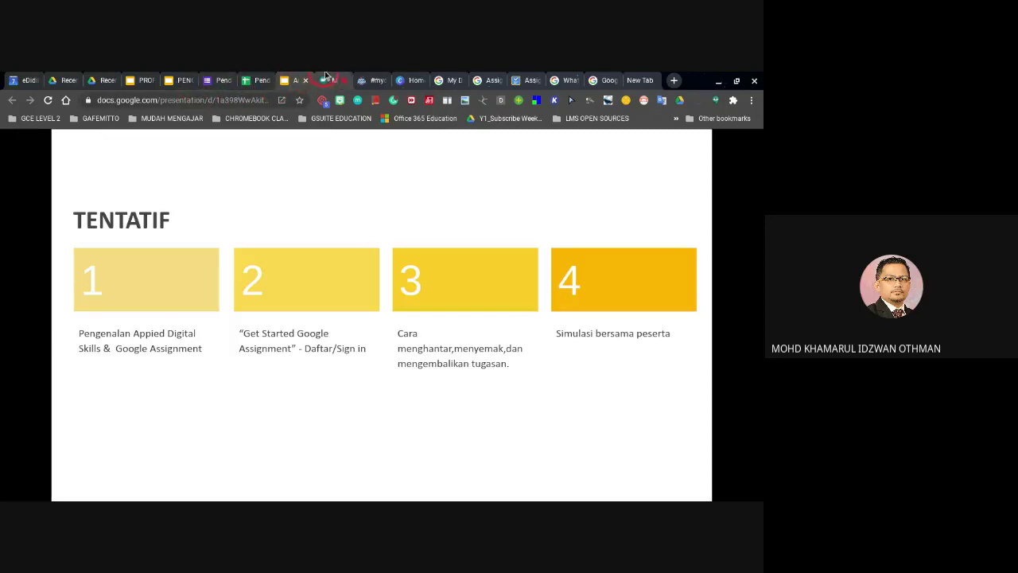
{"action": "left_click", "coordinate": [530, 81]}
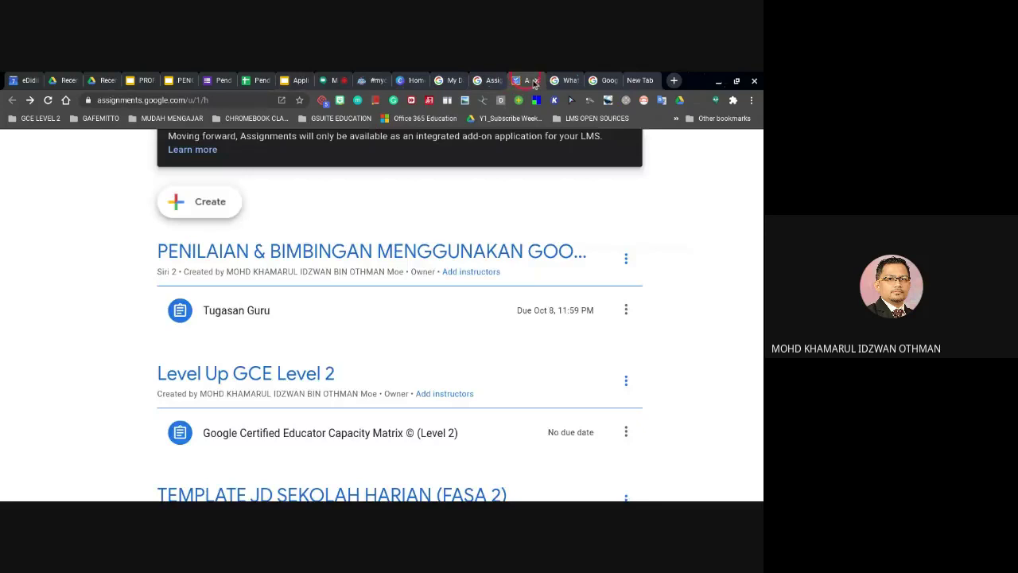
{"action": "left_click", "coordinate": [319, 327]}
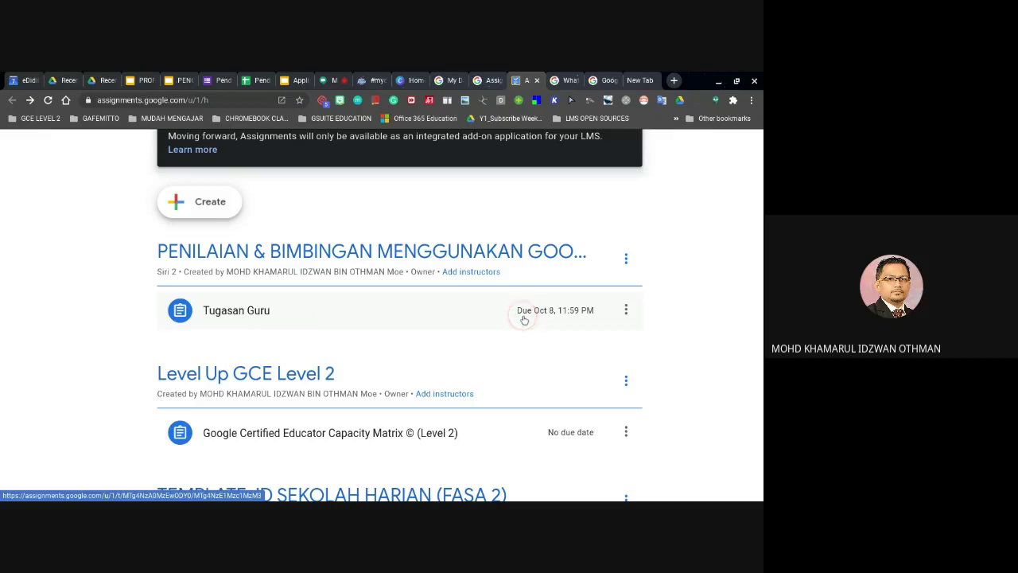
{"action": "scroll", "coordinate": [525, 313], "scroll_direction": "up", "scroll_amount": 5}
{"action": "scroll", "coordinate": [525, 312], "scroll_direction": "down", "scroll_amount": 3}
{"action": "scroll", "coordinate": [525, 313], "scroll_direction": "down", "scroll_amount": 1}
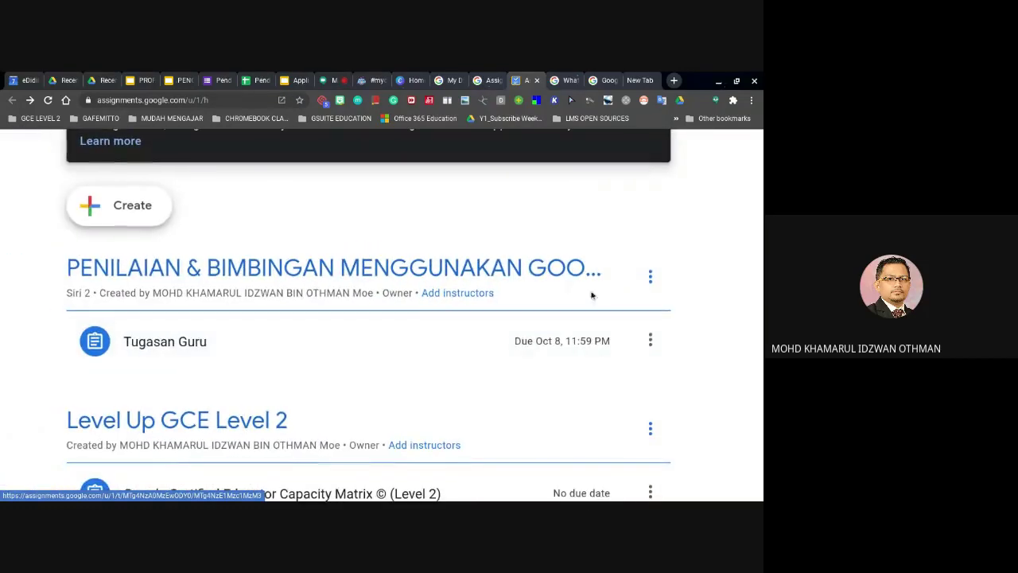
Step: Show the management options of the Siri 2 "PENILAIAN & BIMBINGAN MENGGUNAKAN GOO..." course
{"action": "left_click", "coordinate": [651, 283]}
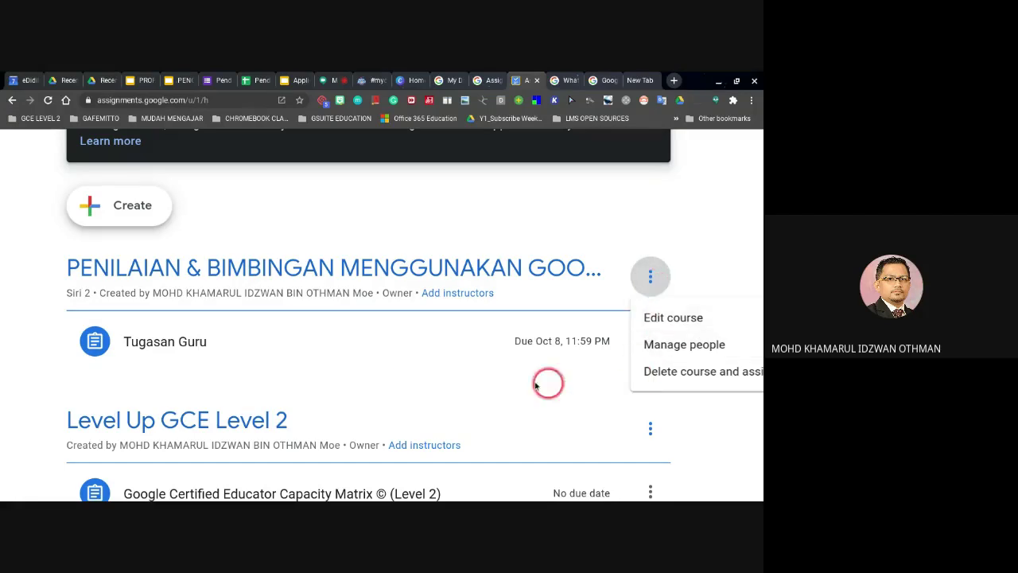
{"action": "left_click", "coordinate": [331, 328]}
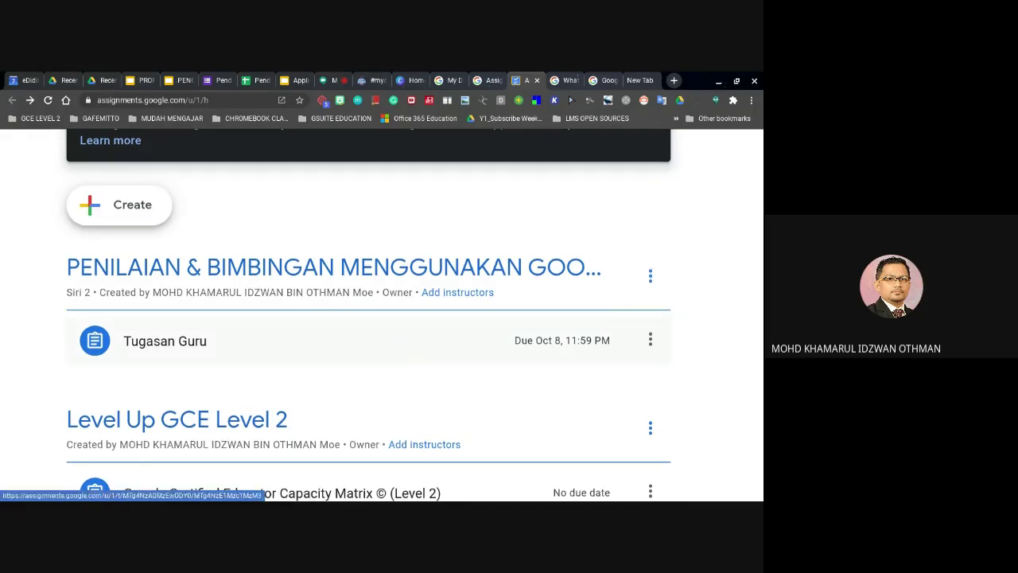
{"action": "scroll", "coordinate": [716, 397], "scroll_direction": "up", "scroll_amount": 3}
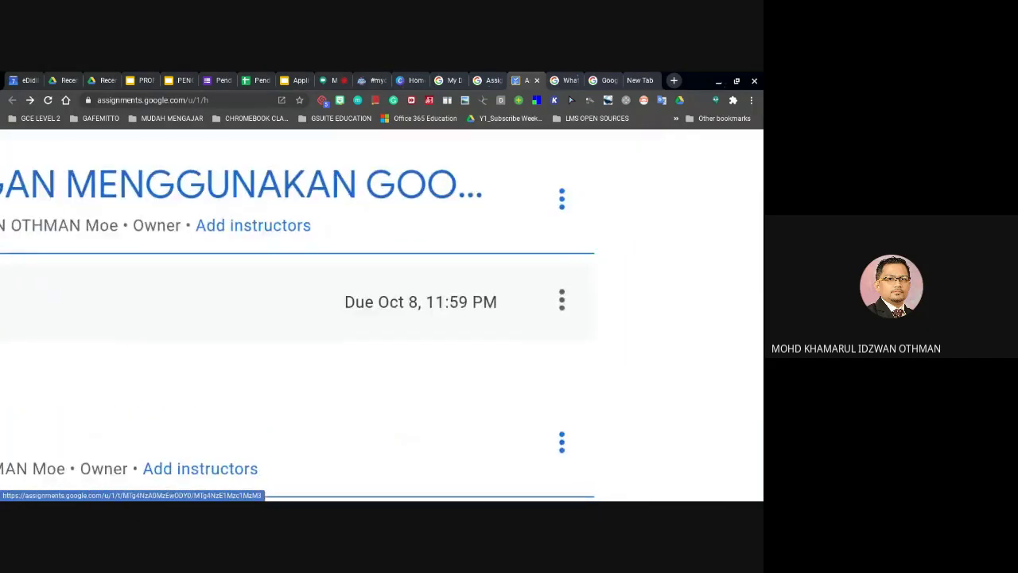
{"action": "left_click", "coordinate": [562, 199]}
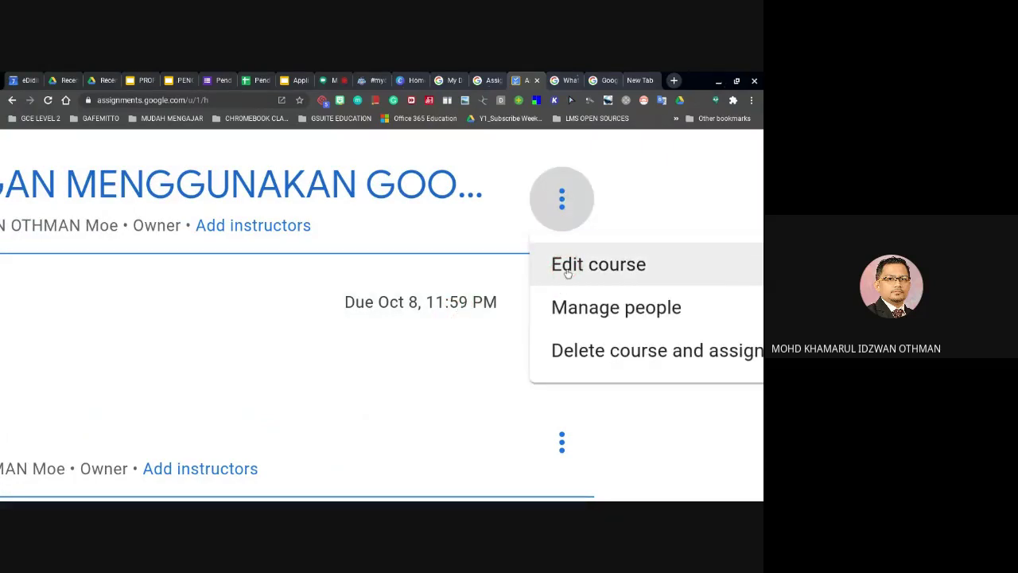
Step: Check the participant list in Google Meet, and return to Google Assignments to open the Siri 2 course's people management page
{"action": "left_click", "coordinate": [328, 80]}
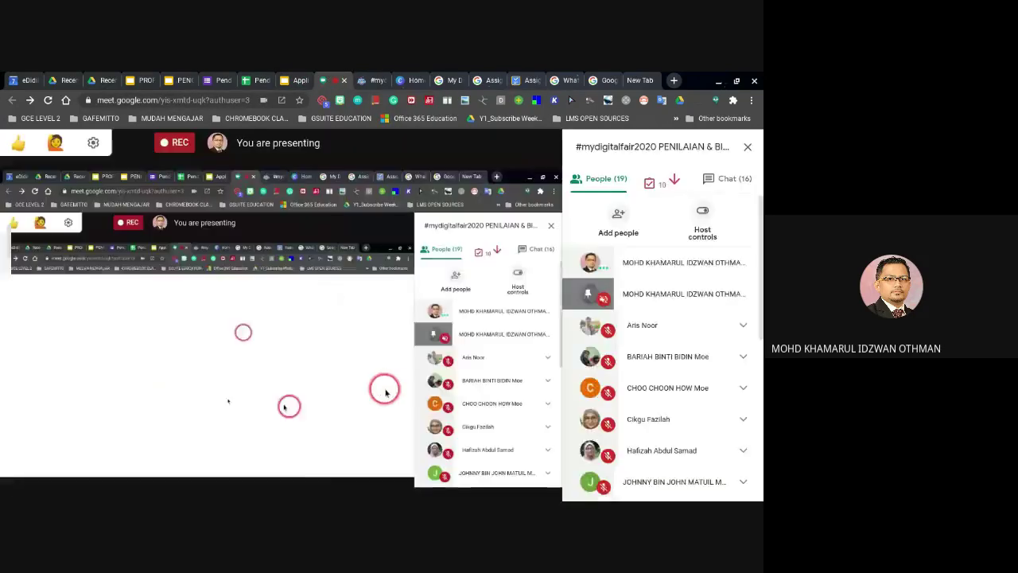
{"action": "scroll", "coordinate": [660, 351], "scroll_direction": "up", "scroll_amount": 3}
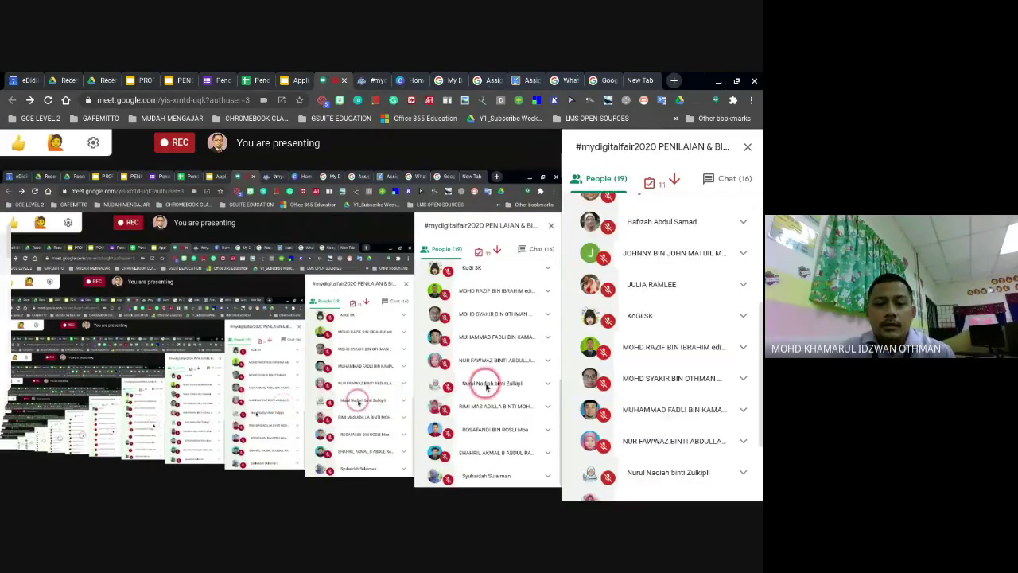
{"action": "left_click", "coordinate": [528, 79]}
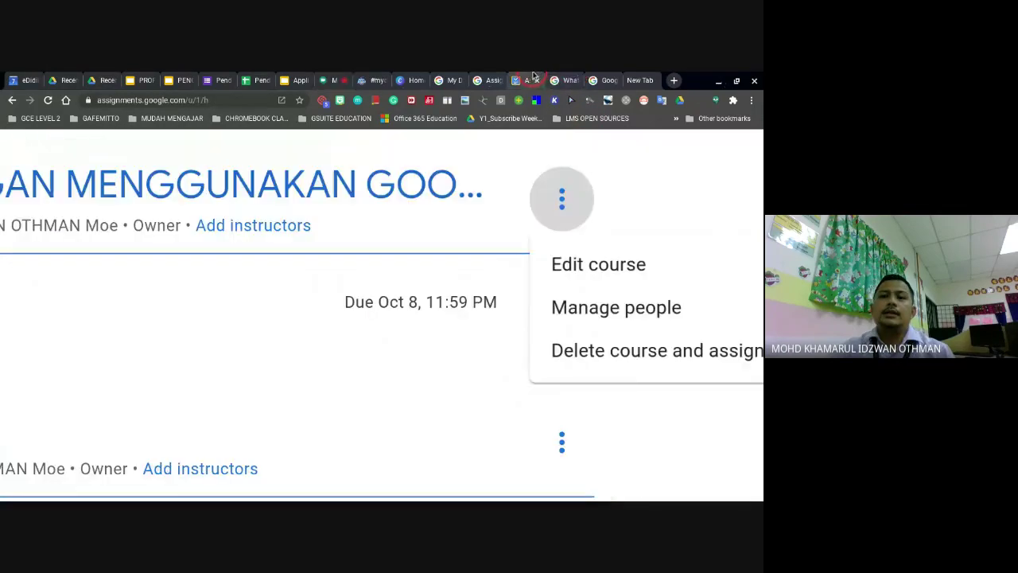
{"action": "left_click", "coordinate": [609, 315]}
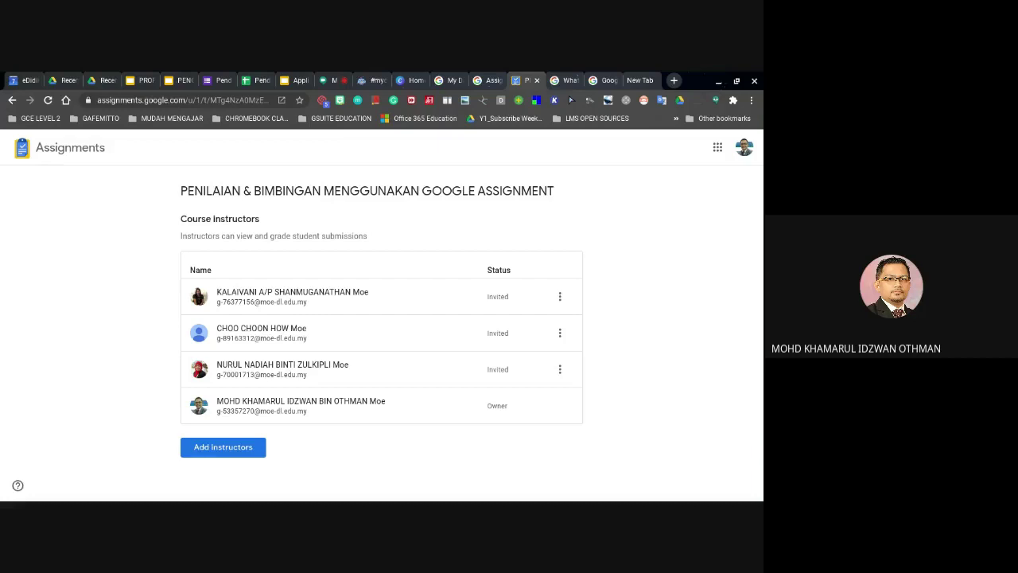
Step: Invite one more co-instructor to the course from the suggested contacts
{"action": "left_click", "coordinate": [206, 452]}
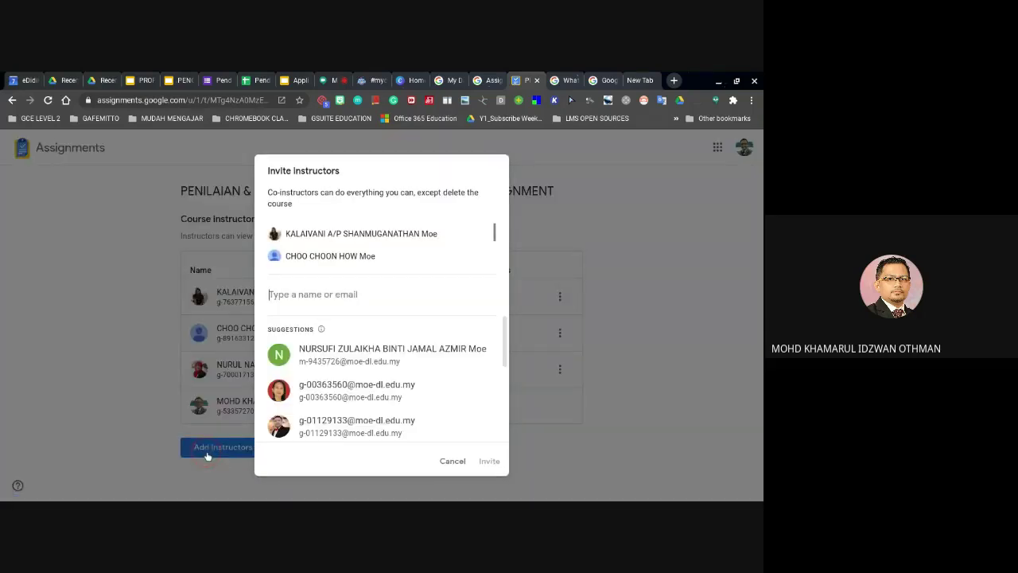
{"action": "scroll", "coordinate": [410, 362], "scroll_direction": "down", "scroll_amount": 2}
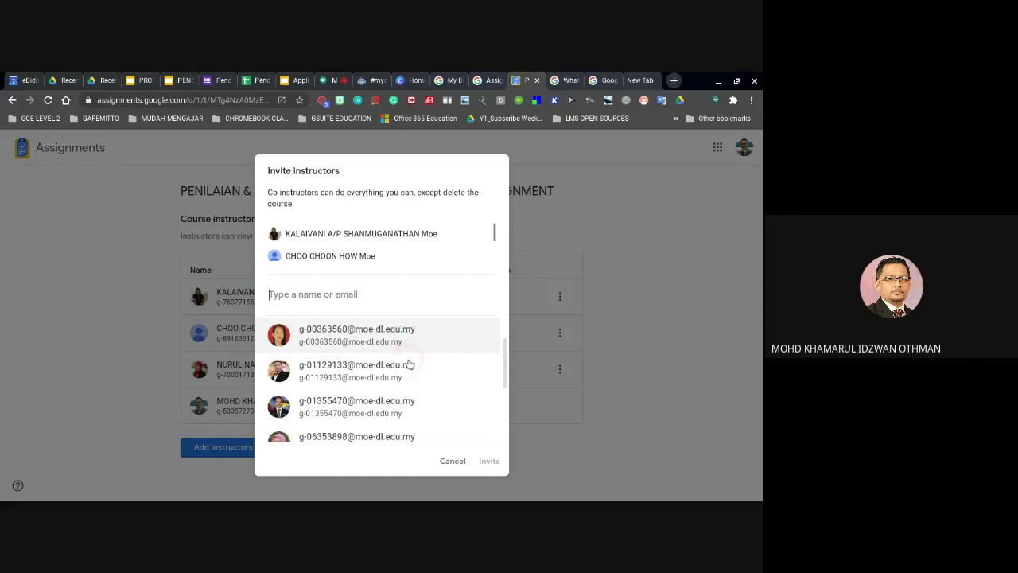
{"action": "scroll", "coordinate": [410, 364], "scroll_direction": "down", "scroll_amount": 1}
{"action": "left_click", "coordinate": [373, 380]}
{"action": "left_click", "coordinate": [483, 459]}
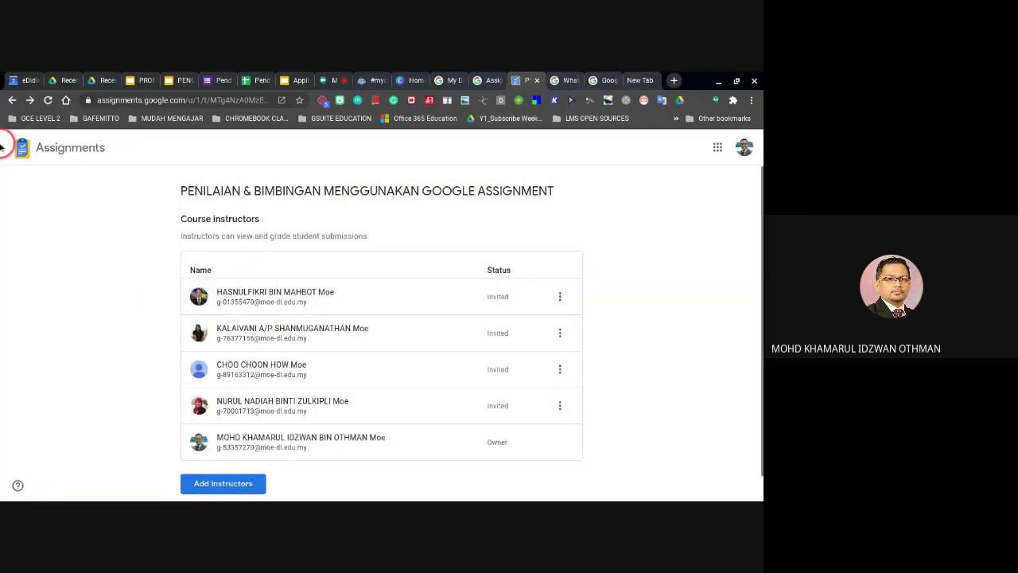
Step: Return to the course list and review the Siri 2 course's options for editing, managing people and deleting
{"action": "left_click", "coordinate": [42, 151]}
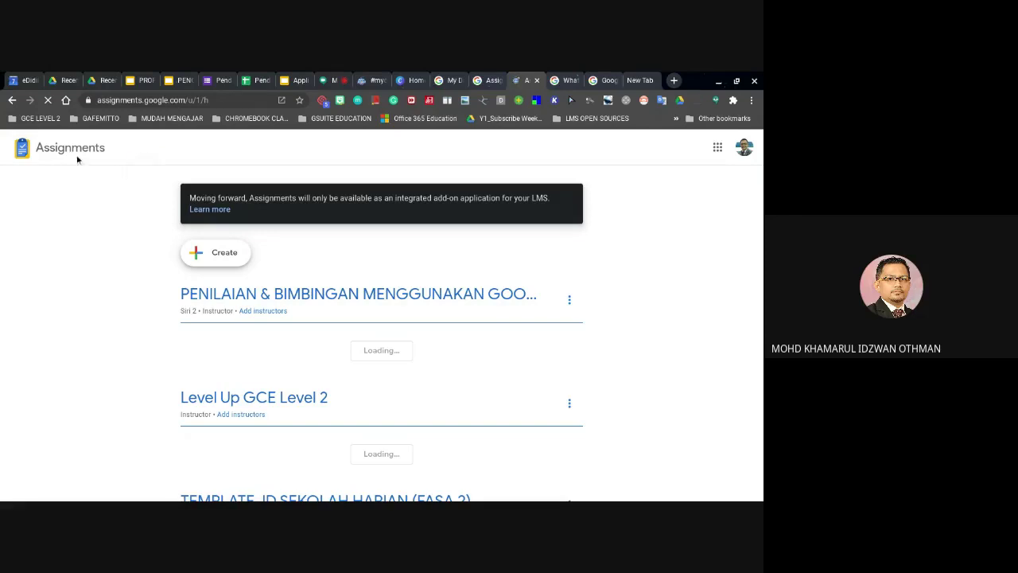
{"action": "left_click", "coordinate": [570, 300]}
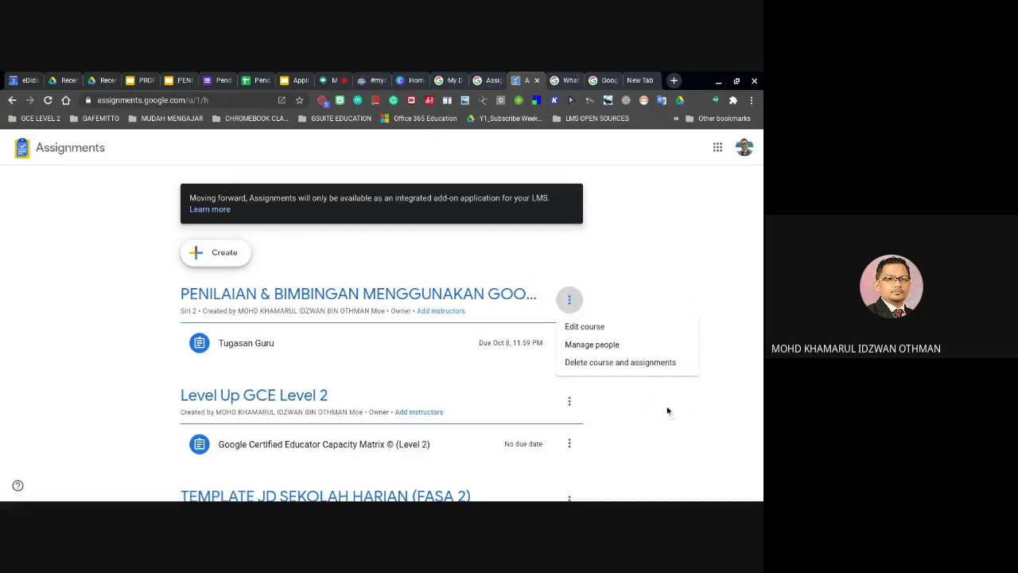
{"action": "left_click", "coordinate": [625, 367]}
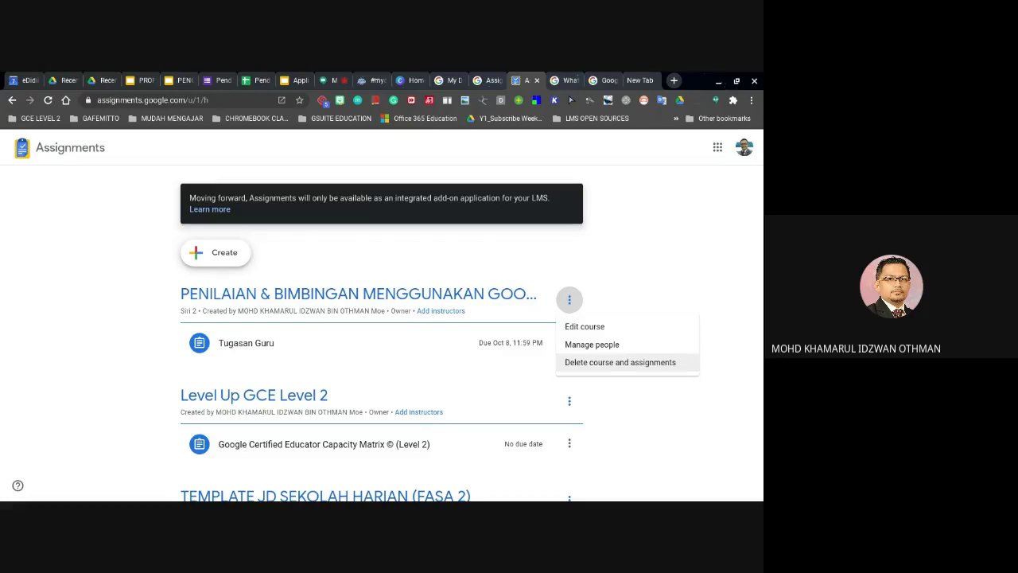
{"action": "left_click", "coordinate": [620, 393]}
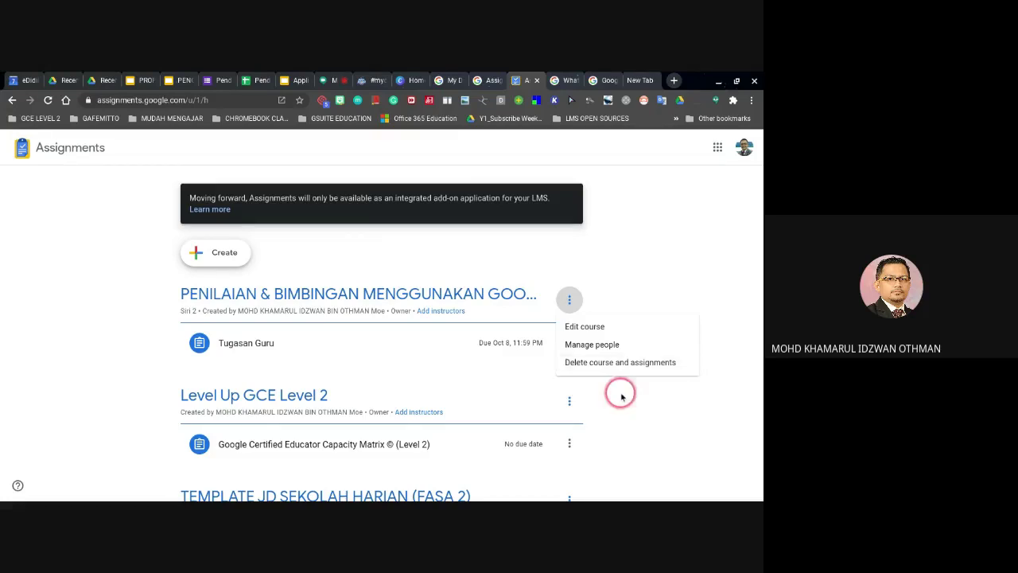
Step: Copy the student share link of the "Tugasan Guru" assignment and close the sharing dialog
{"action": "scroll", "coordinate": [412, 305], "scroll_direction": "up", "scroll_amount": 4}
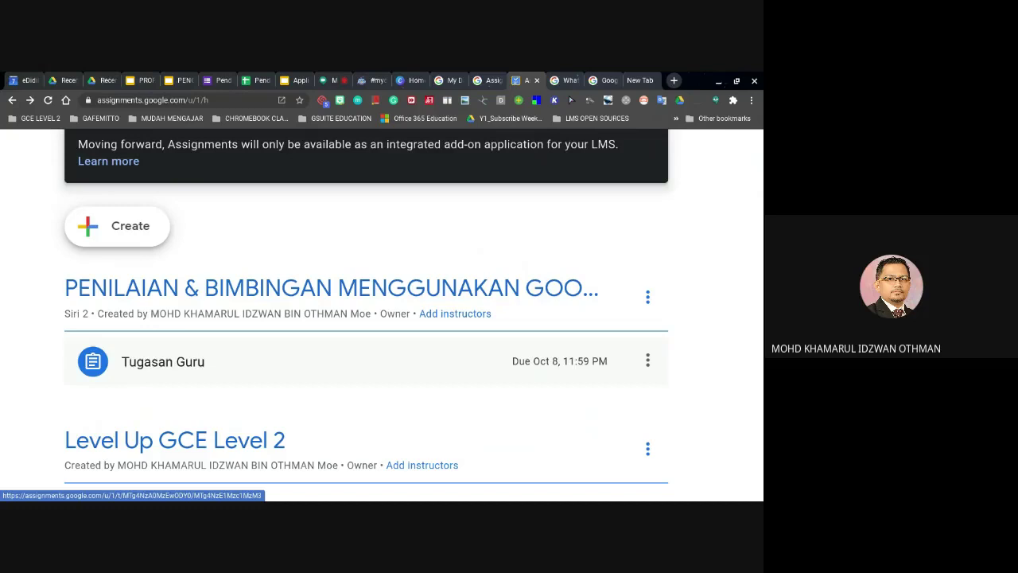
{"action": "left_click", "coordinate": [647, 364]}
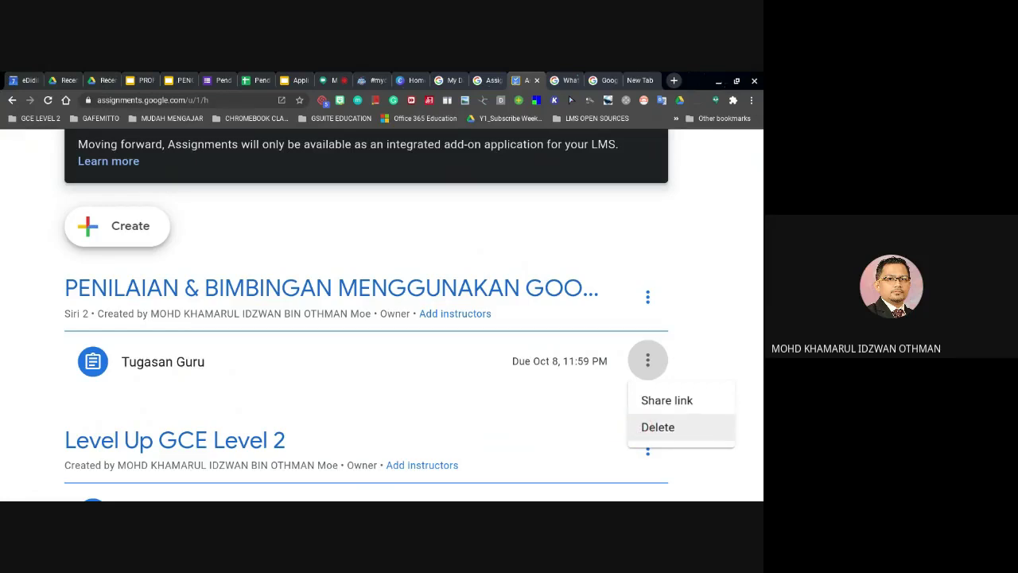
{"action": "left_click", "coordinate": [660, 401]}
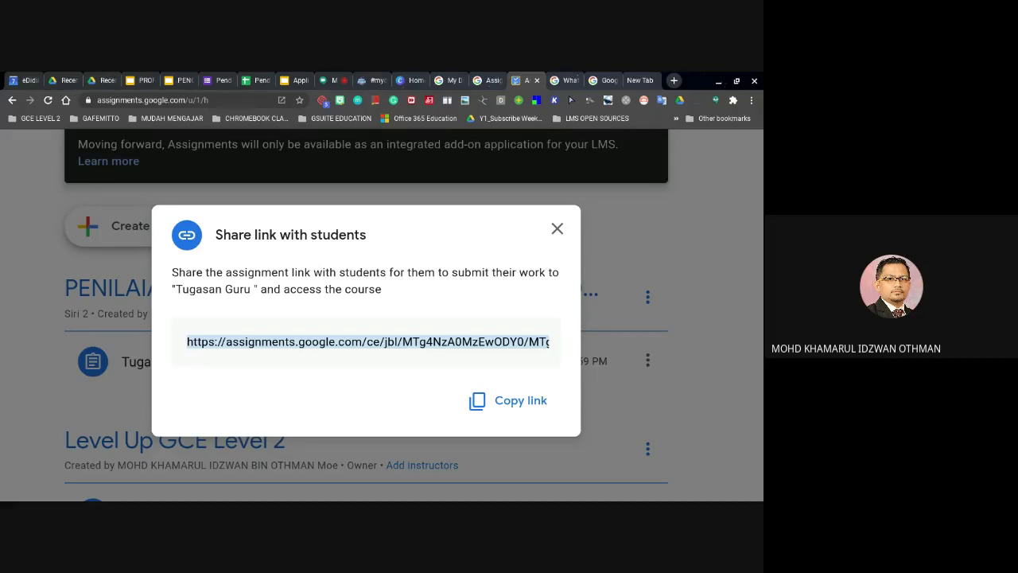
{"action": "left_click", "coordinate": [503, 407]}
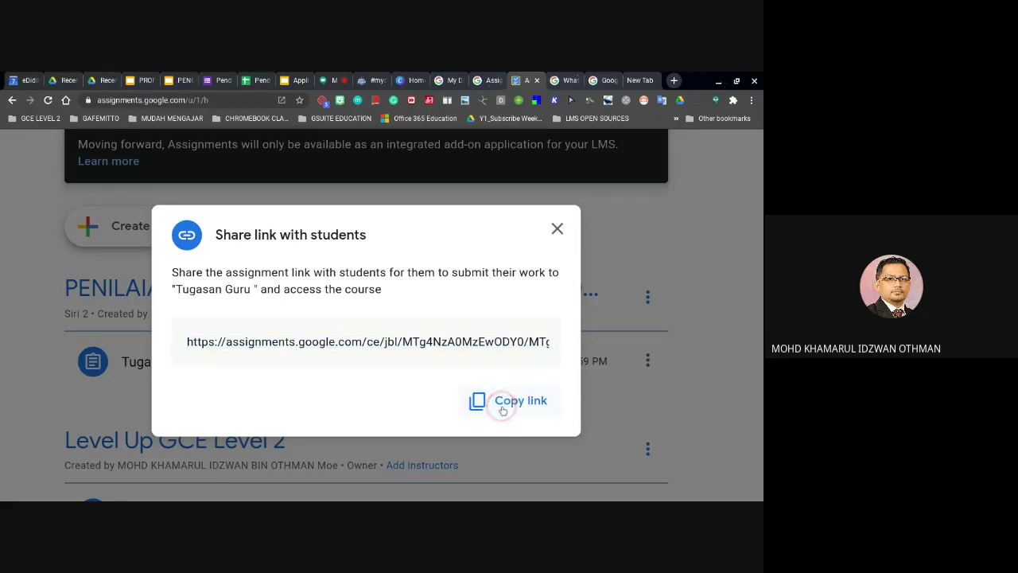
{"action": "left_click", "coordinate": [502, 404]}
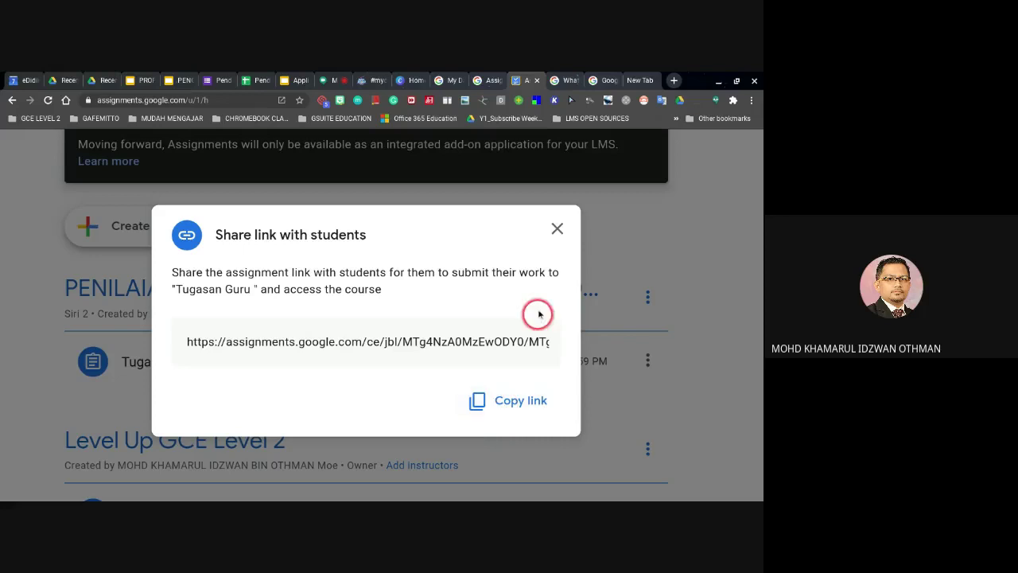
{"action": "left_click", "coordinate": [558, 229]}
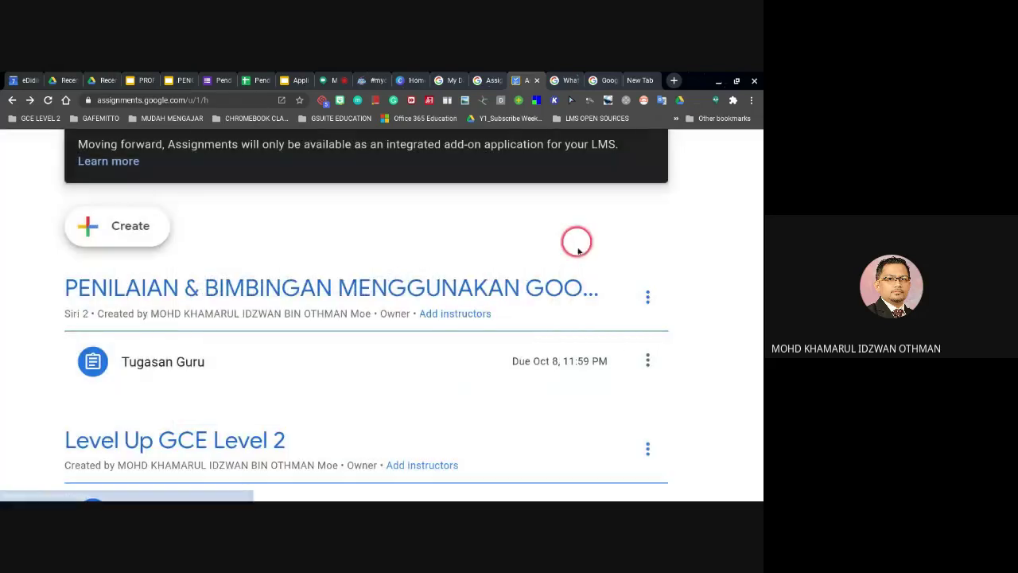
Step: Switch to Google Meet and send the copied assignment link to everyone in the meeting chat
{"action": "left_click", "coordinate": [333, 80]}
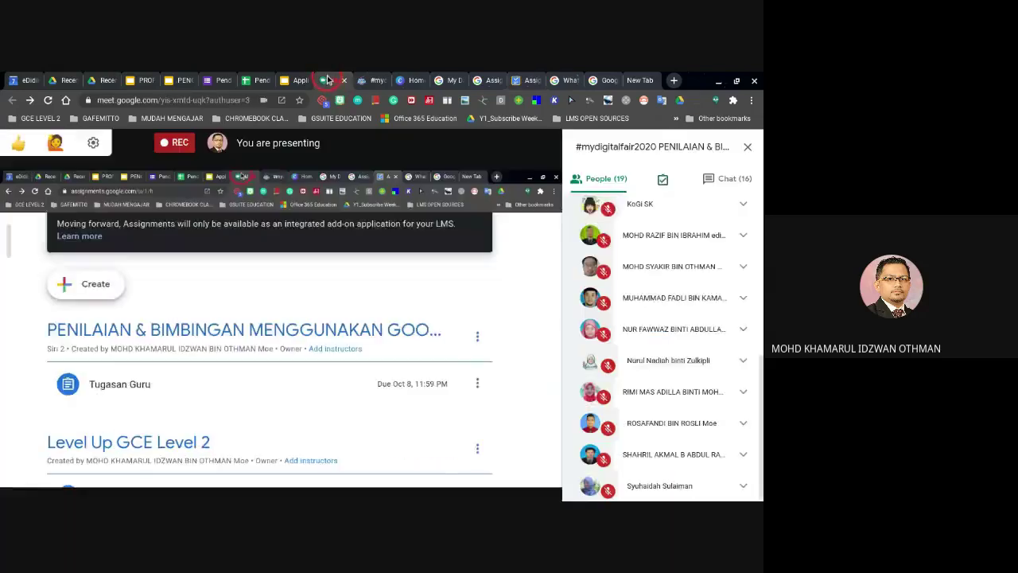
{"action": "left_click", "coordinate": [724, 178]}
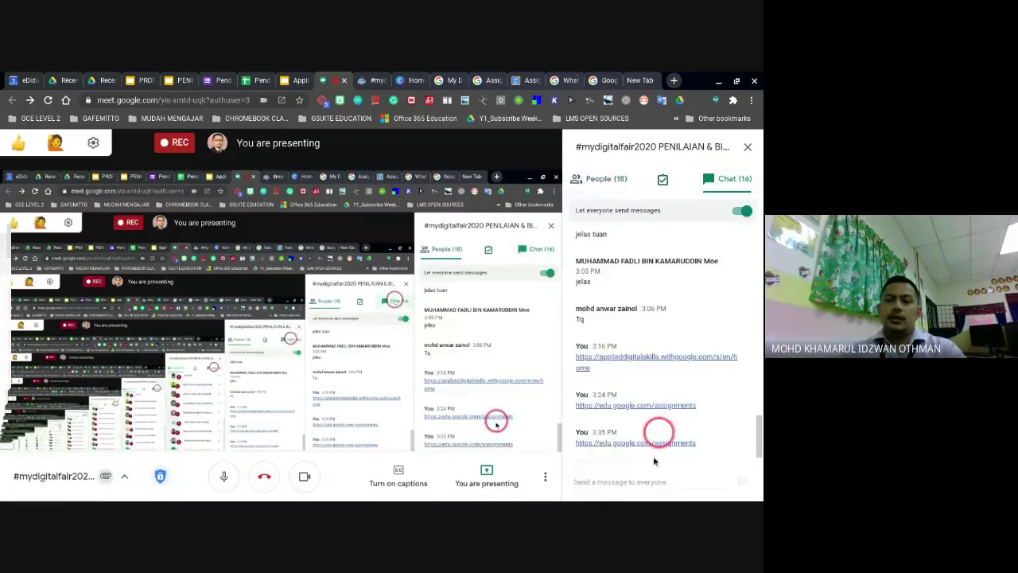
{"action": "left_click", "coordinate": [644, 480]}
{"action": "key", "text": "ctrl+v"}
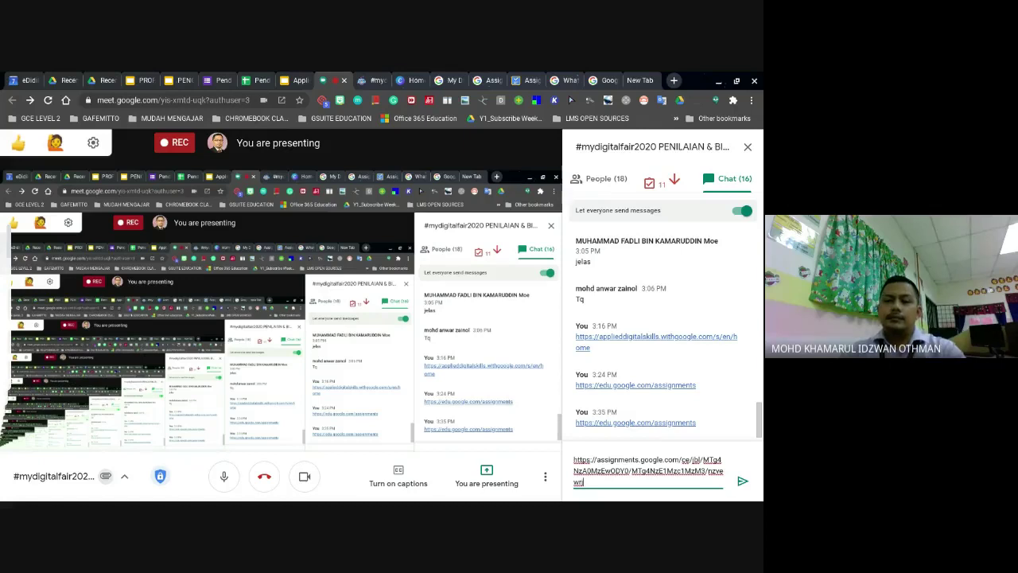
{"action": "left_click", "coordinate": [742, 481]}
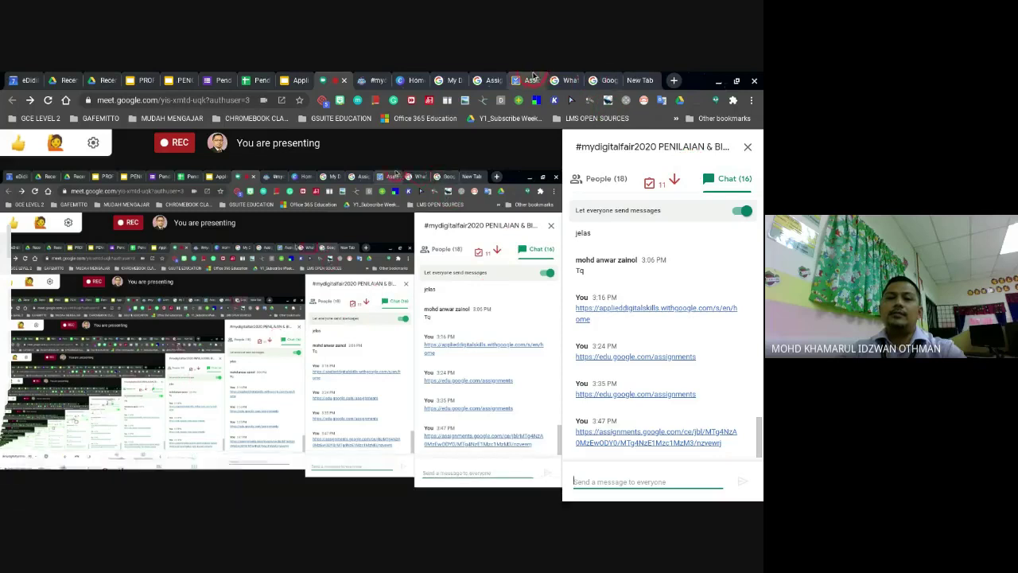
Step: Switch back to Google Assignments and open the "Tugasan Guru" assignment page at a larger zoom
{"action": "left_click", "coordinate": [544, 80]}
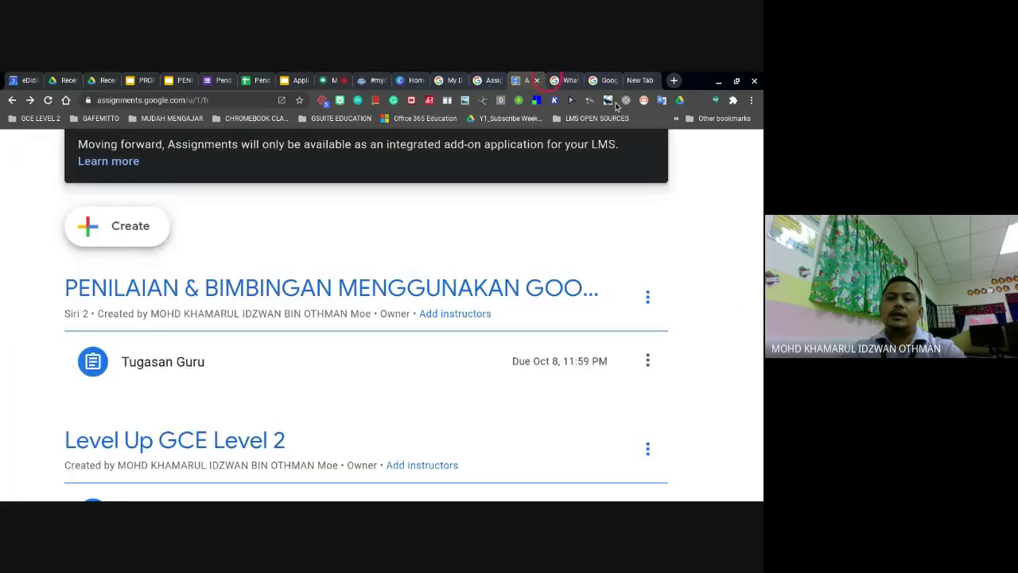
{"action": "left_click", "coordinate": [371, 370]}
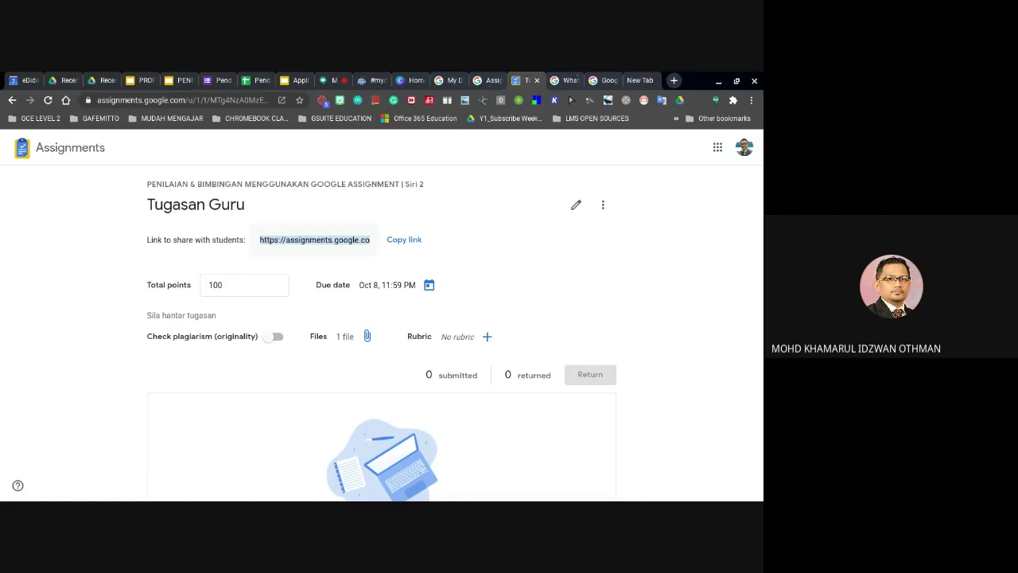
{"action": "key", "text": "ctrl+plus"}
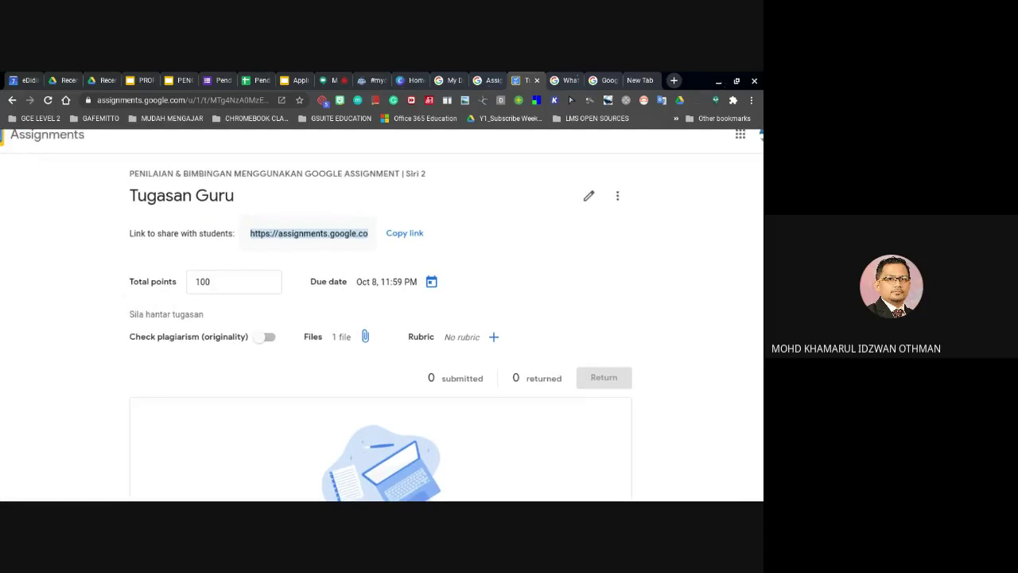
Step: Return to the course list and reopen the "Tugasan Guru" assignment
{"action": "key", "text": "ctrl+plus"}
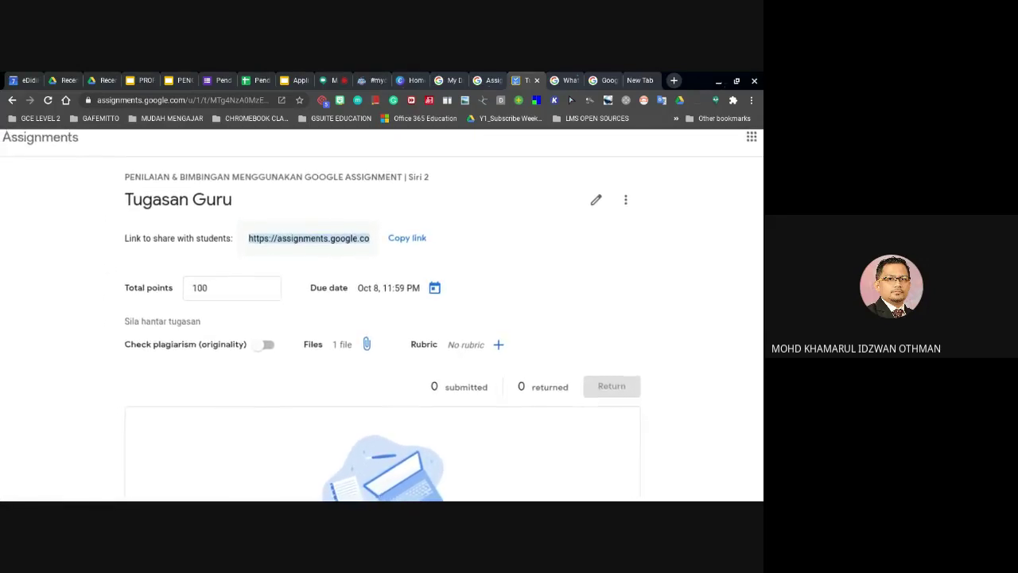
{"action": "key", "text": "ctrl+minus"}
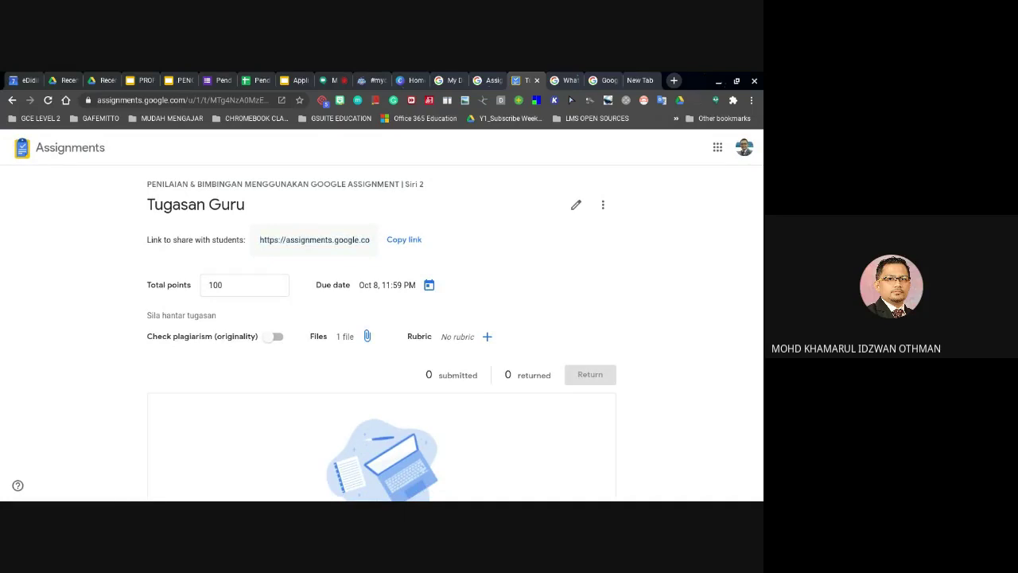
{"action": "left_click", "coordinate": [32, 154]}
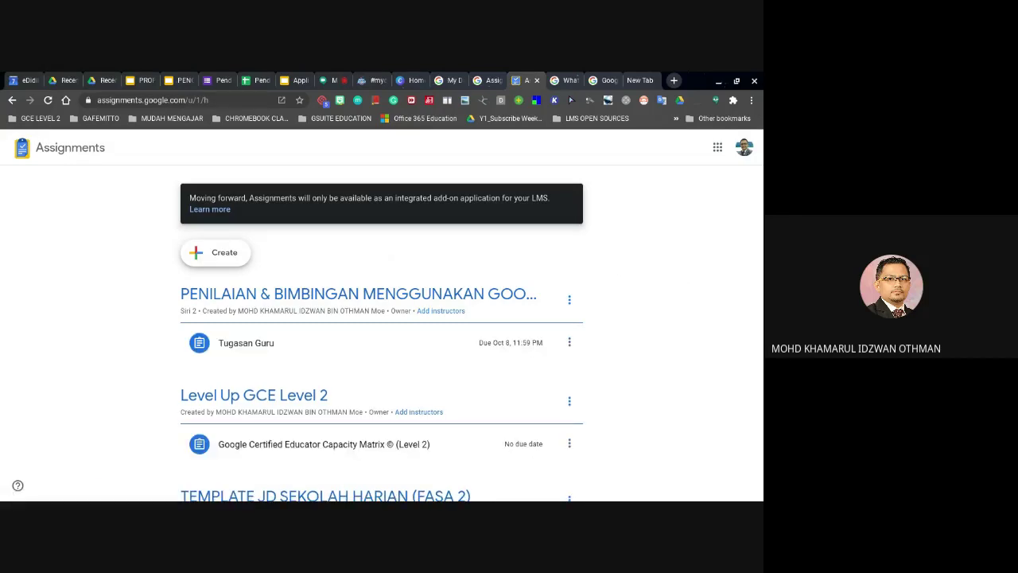
{"action": "left_click", "coordinate": [270, 347]}
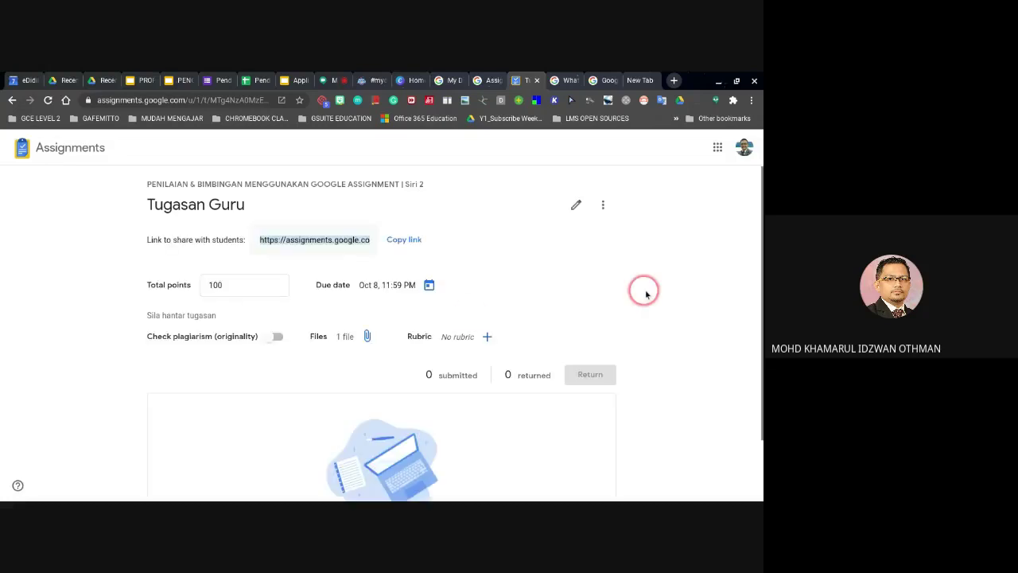
{"action": "scroll", "coordinate": [382, 315], "scroll_direction": "up", "scroll_amount": 2}
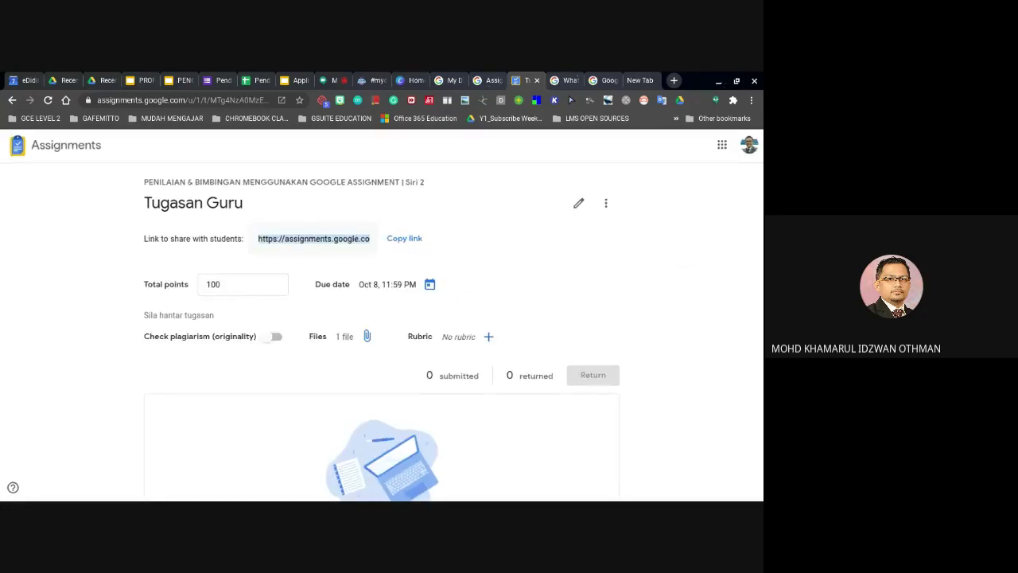
{"action": "scroll", "coordinate": [382, 315], "scroll_direction": "down", "scroll_amount": 1}
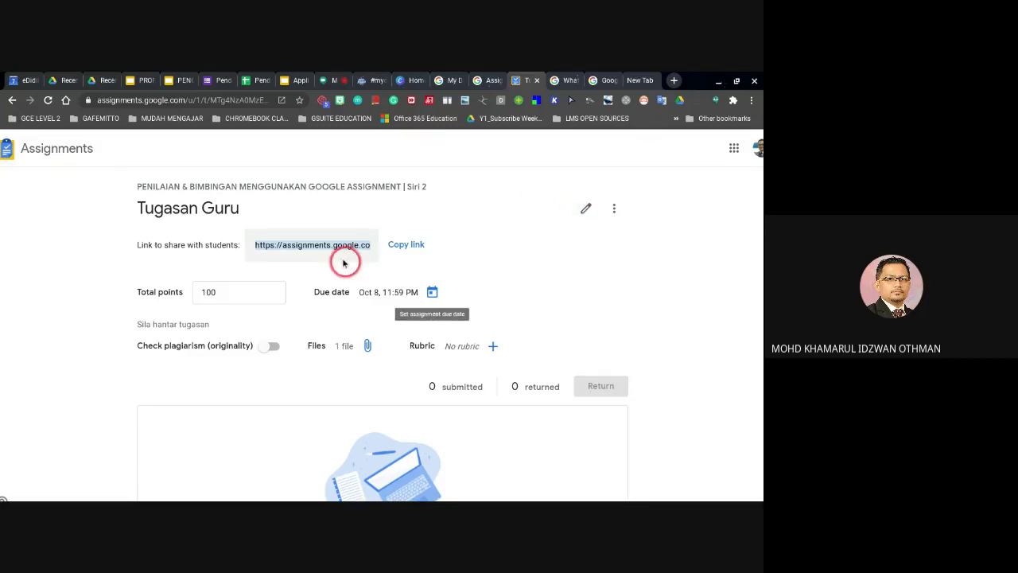
Step: Copy the "Tugasan Guru" student link and send it again to everyone in the Google Meet chat
{"action": "left_click", "coordinate": [405, 244]}
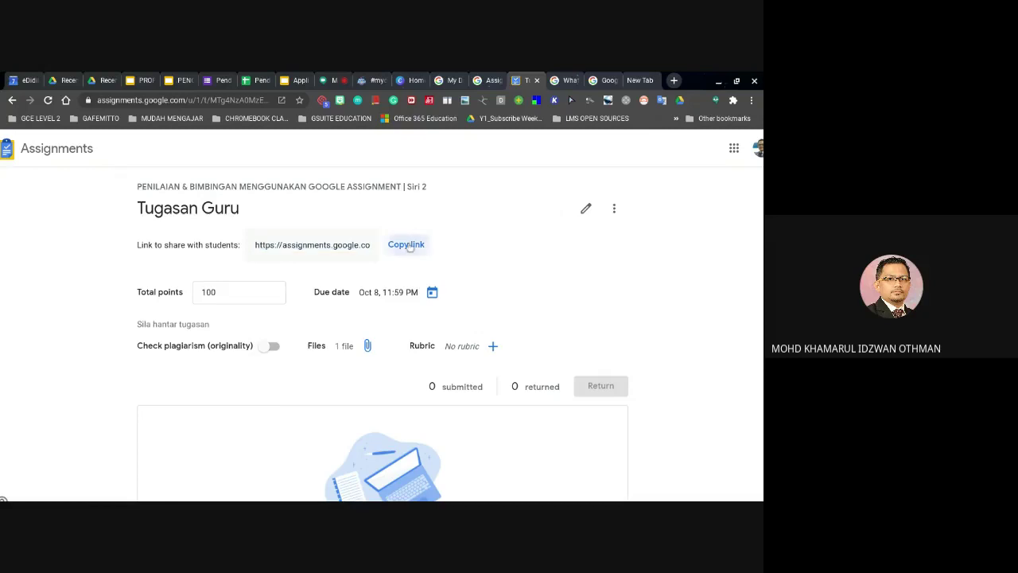
{"action": "left_click", "coordinate": [327, 76]}
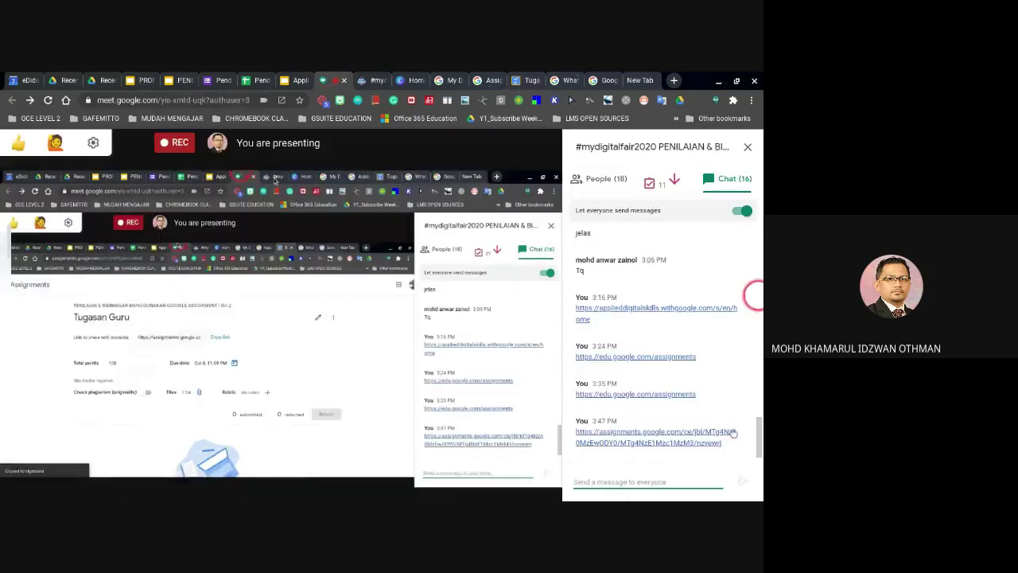
{"action": "left_click", "coordinate": [629, 481]}
{"action": "key", "text": "ctrl+v"}
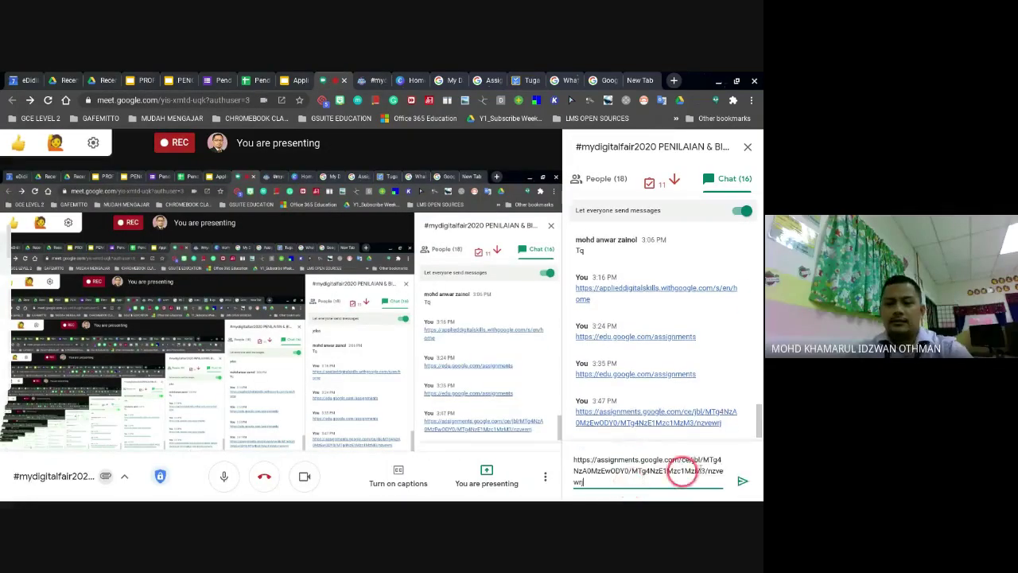
{"action": "left_click", "coordinate": [741, 481]}
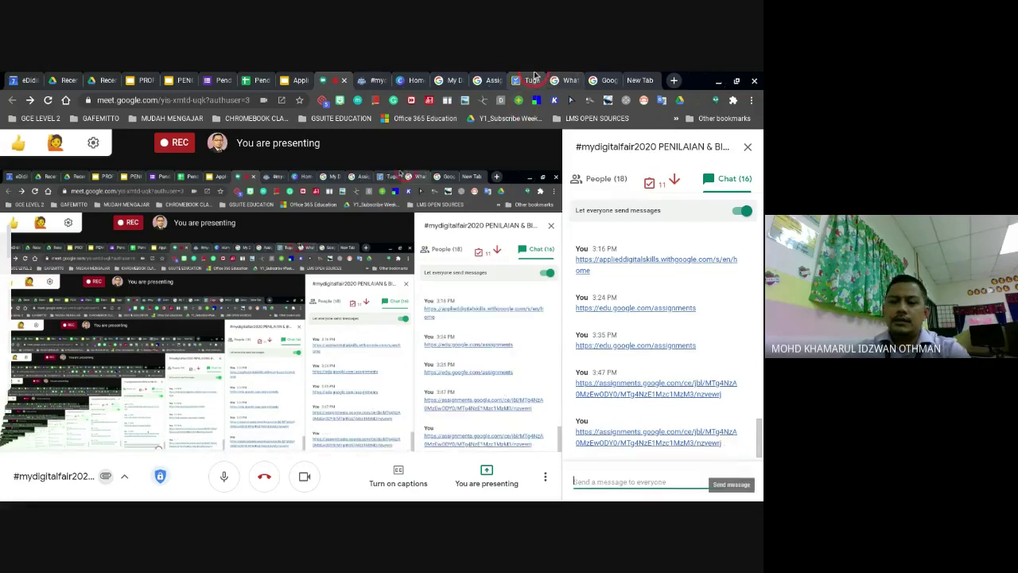
Step: Switch back to Google Assignments and examine the assignment's total points, due date, plagiarism check and attached file settings
{"action": "left_click", "coordinate": [525, 80]}
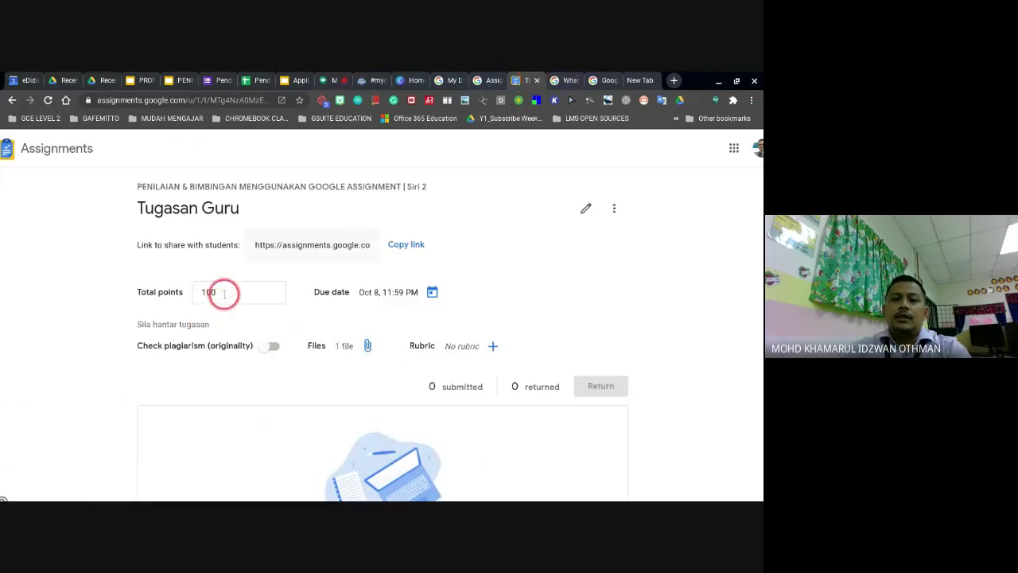
{"action": "left_click", "coordinate": [193, 292]}
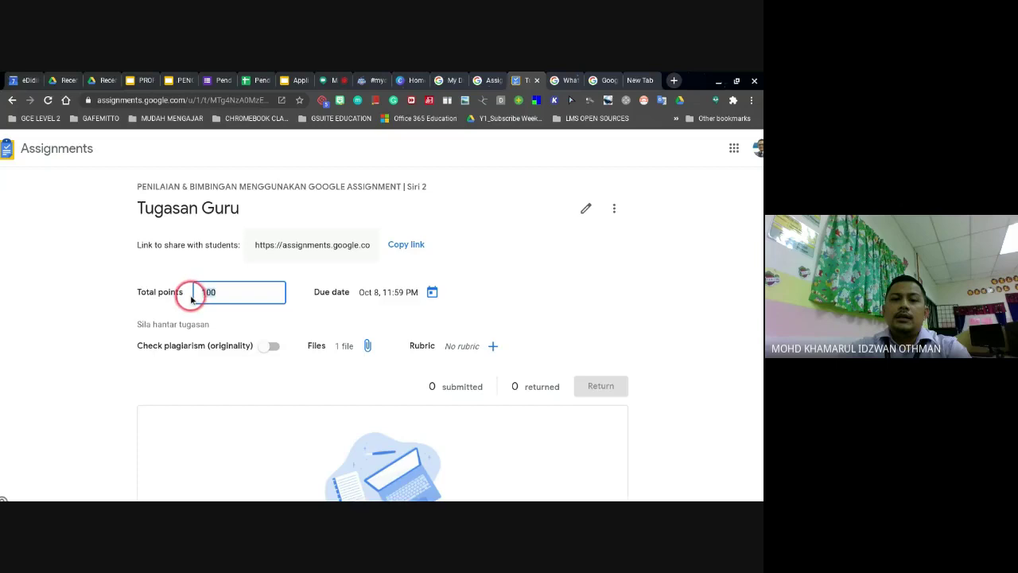
{"action": "double_click", "coordinate": [191, 297]}
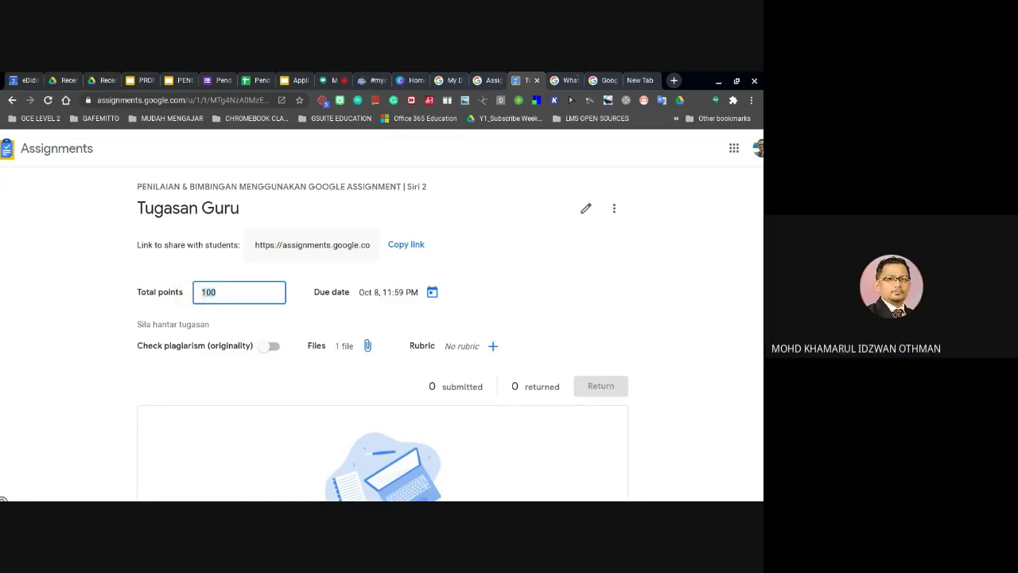
{"action": "double_click", "coordinate": [204, 291]}
{"action": "left_click", "coordinate": [432, 293]}
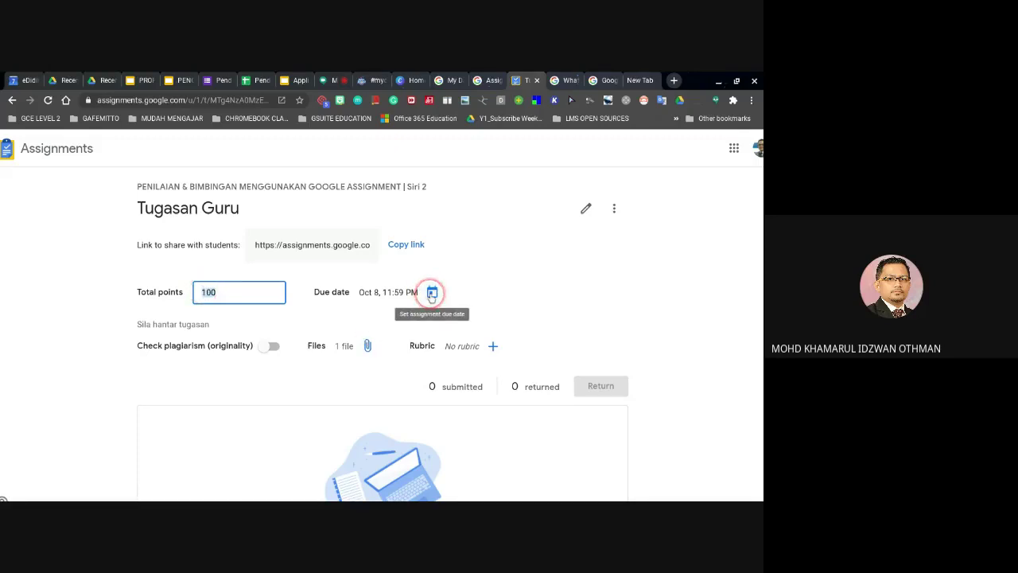
{"action": "left_click", "coordinate": [562, 287]}
{"action": "scroll", "coordinate": [562, 286], "scroll_direction": "down", "scroll_amount": 1}
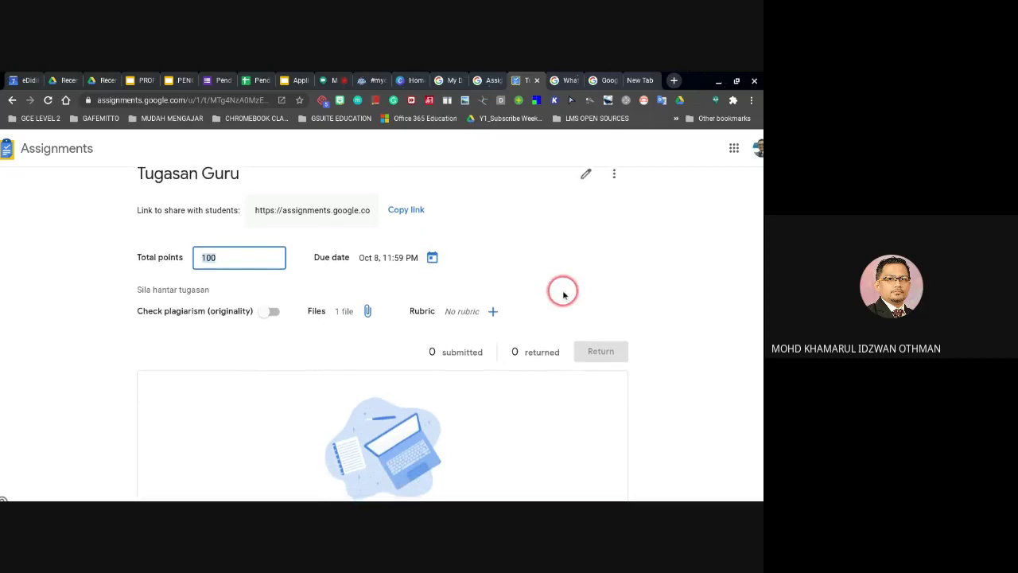
{"action": "left_click", "coordinate": [376, 300]}
{"action": "left_click", "coordinate": [369, 294]}
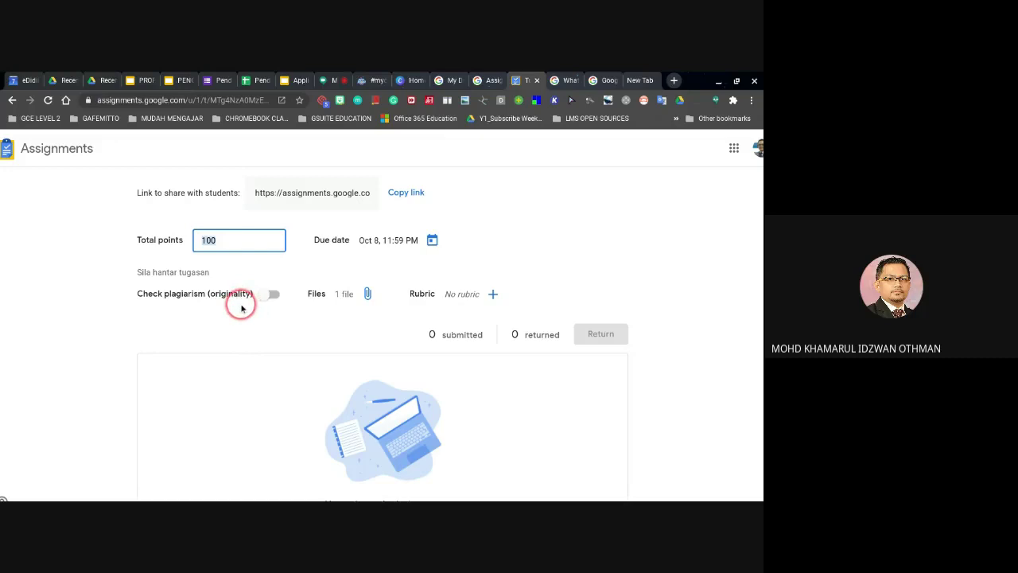
Step: Examine the student submissions area and the submitted and returned counters of the "Tugasan Guru" assignment
{"action": "scroll", "coordinate": [581, 295], "scroll_direction": "down", "scroll_amount": 1}
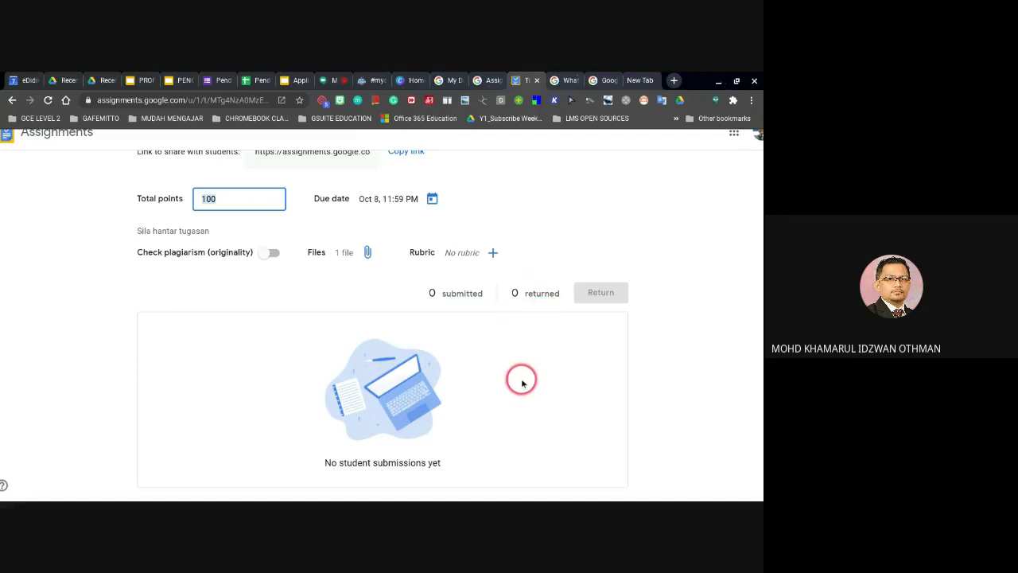
{"action": "scroll", "coordinate": [522, 383], "scroll_direction": "up", "scroll_amount": 1}
{"action": "scroll", "coordinate": [522, 383], "scroll_direction": "down", "scroll_amount": 1}
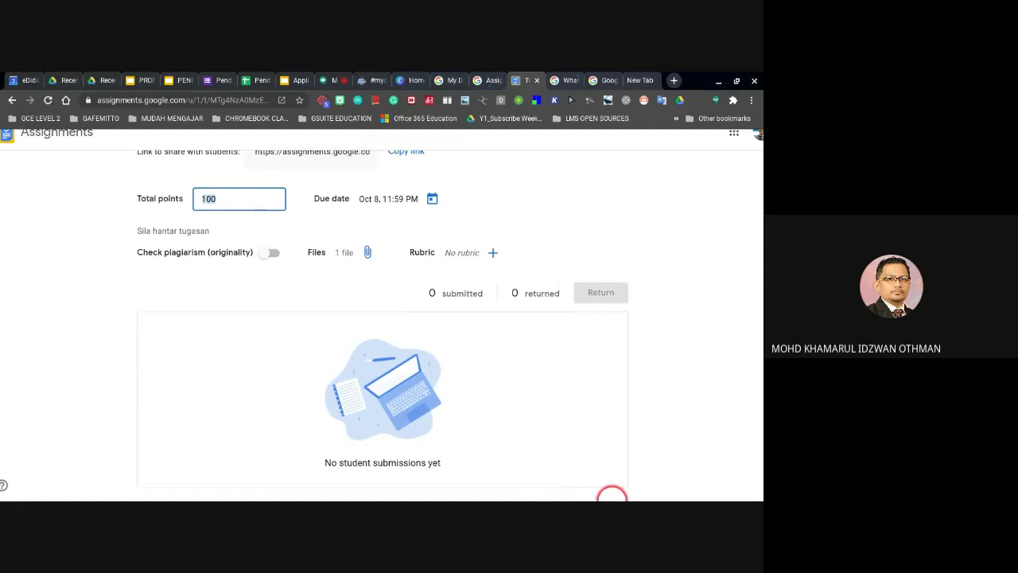
{"action": "mouse_move", "coordinate": [609, 498]}
{"action": "scroll", "coordinate": [703, 362], "scroll_direction": "up", "scroll_amount": 3}
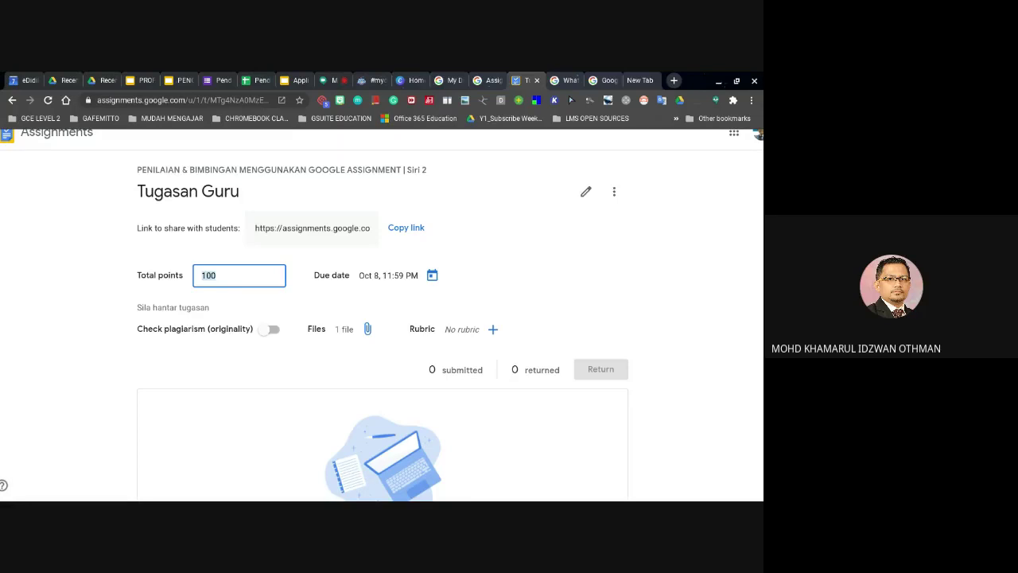
{"action": "scroll", "coordinate": [645, 350], "scroll_direction": "down", "scroll_amount": 1}
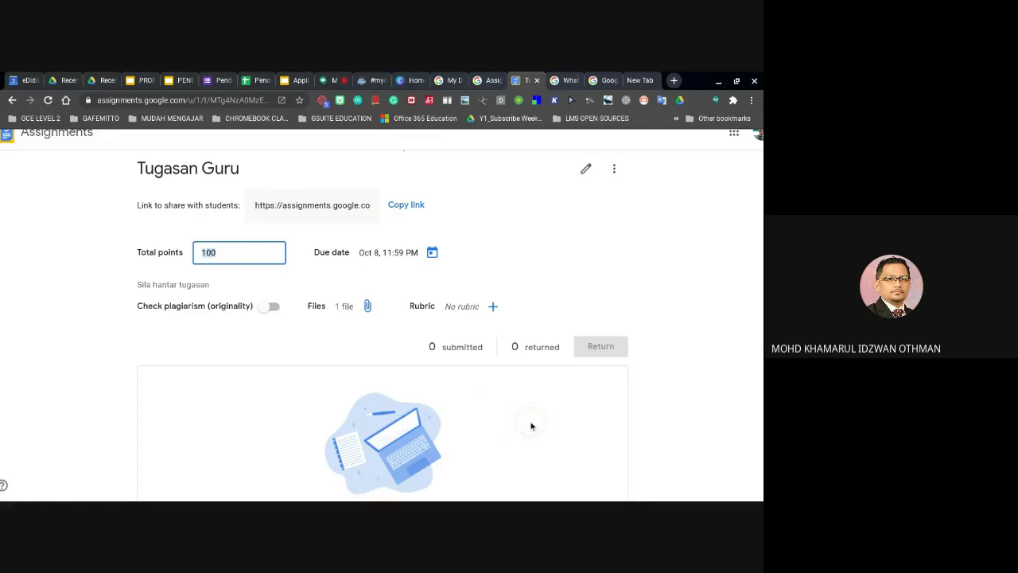
Step: Switch to Google Meet and stop presenting the screen
{"action": "left_click", "coordinate": [335, 79]}
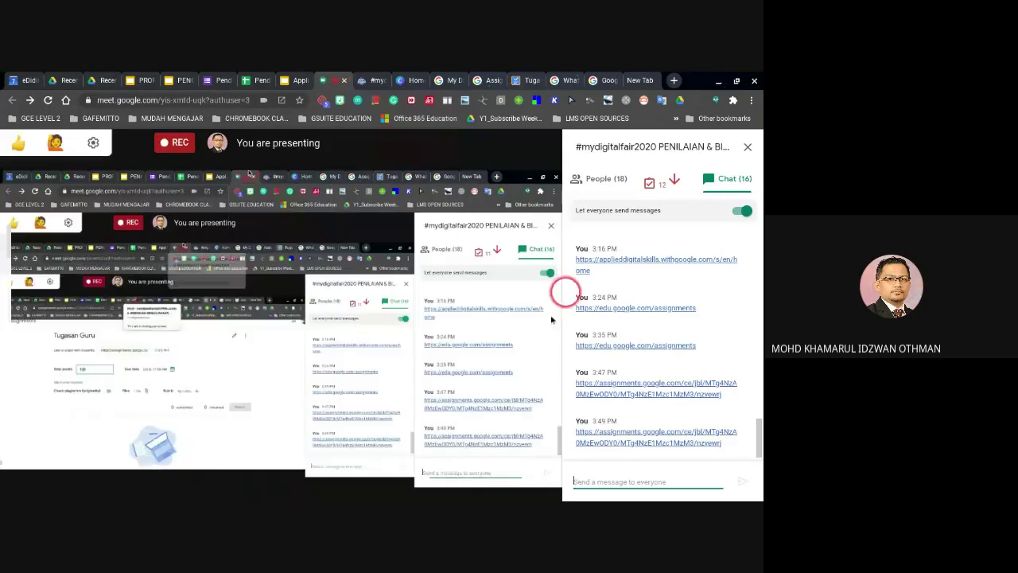
{"action": "left_click", "coordinate": [492, 487]}
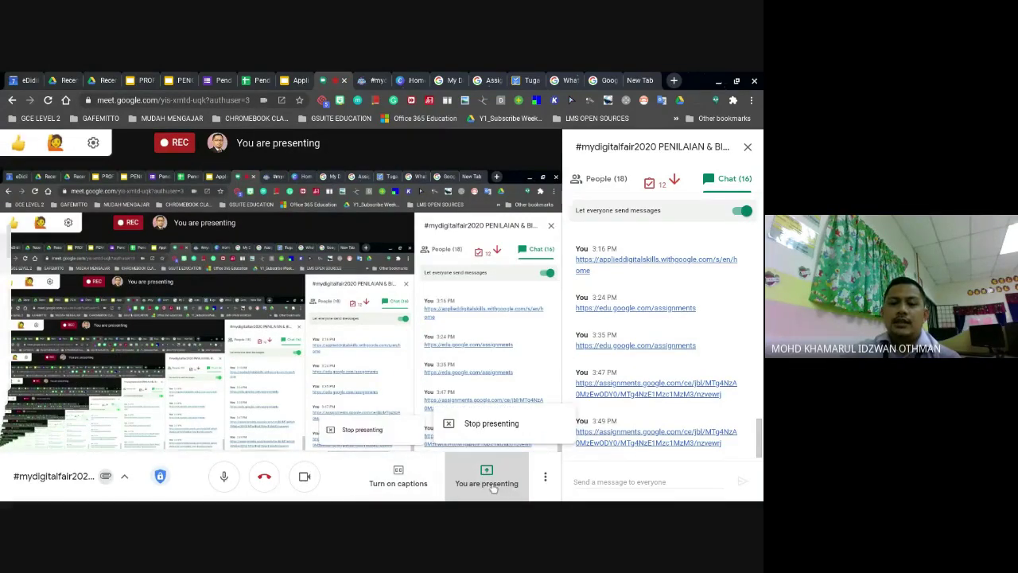
{"action": "left_click", "coordinate": [491, 423]}
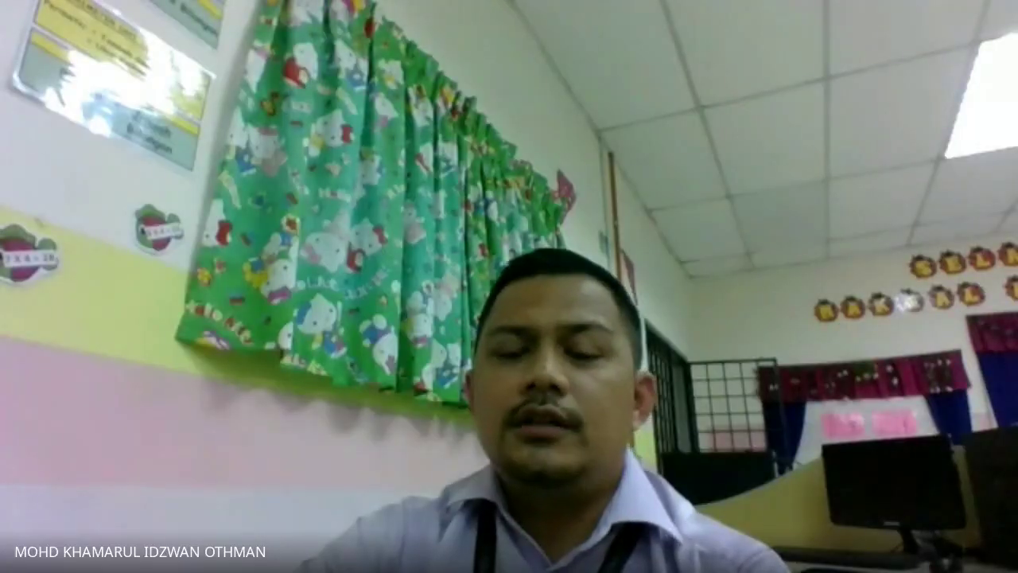
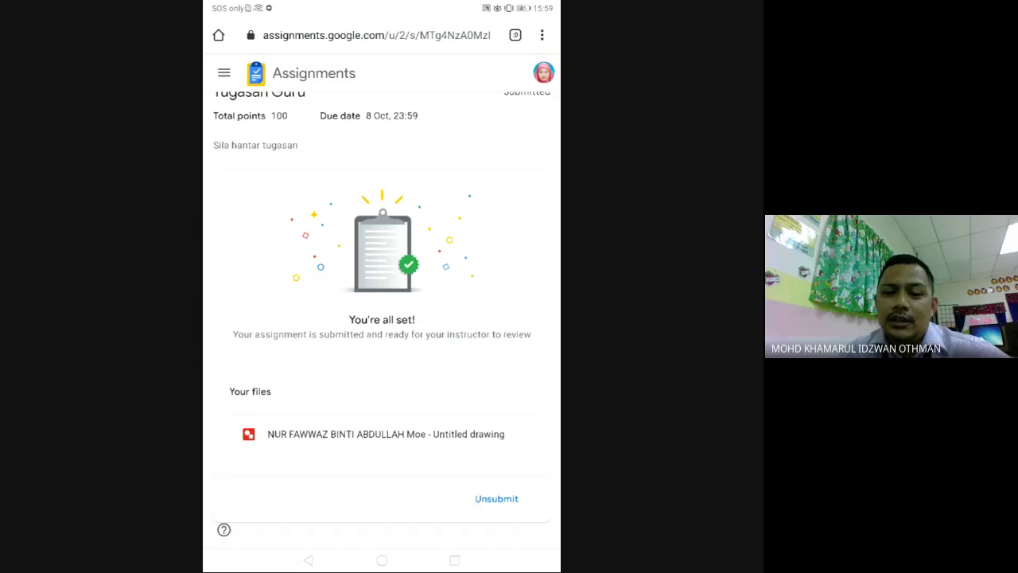
Step: Review the submitted "Tugasan Guru" page on the phone, bring up Google Meet in split screen and stop sharing the phone's screen
{"action": "scroll", "coordinate": [382, 318], "scroll_direction": "up", "scroll_amount": 2}
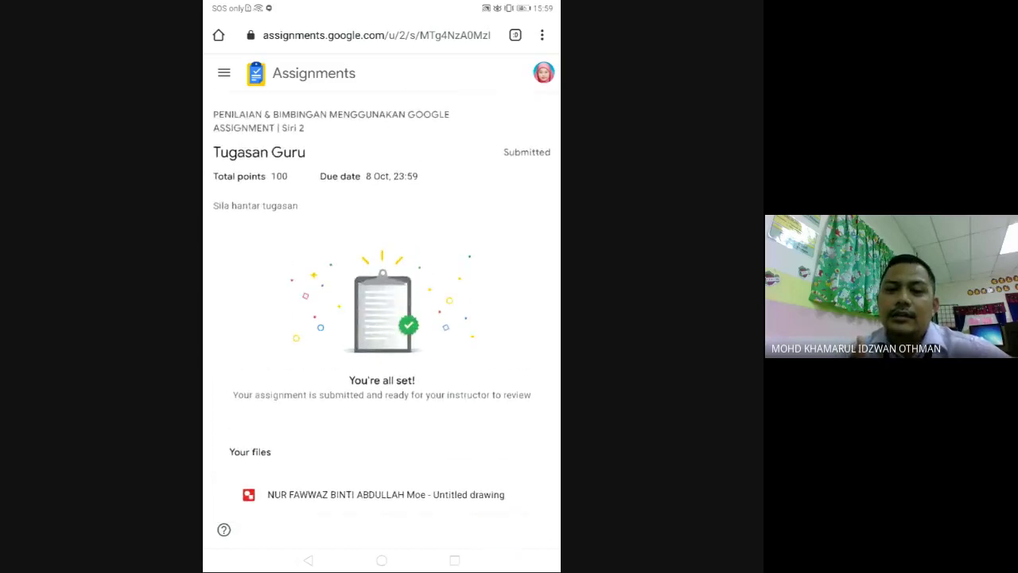
{"action": "scroll", "coordinate": [382, 318], "scroll_direction": "down", "scroll_amount": 2}
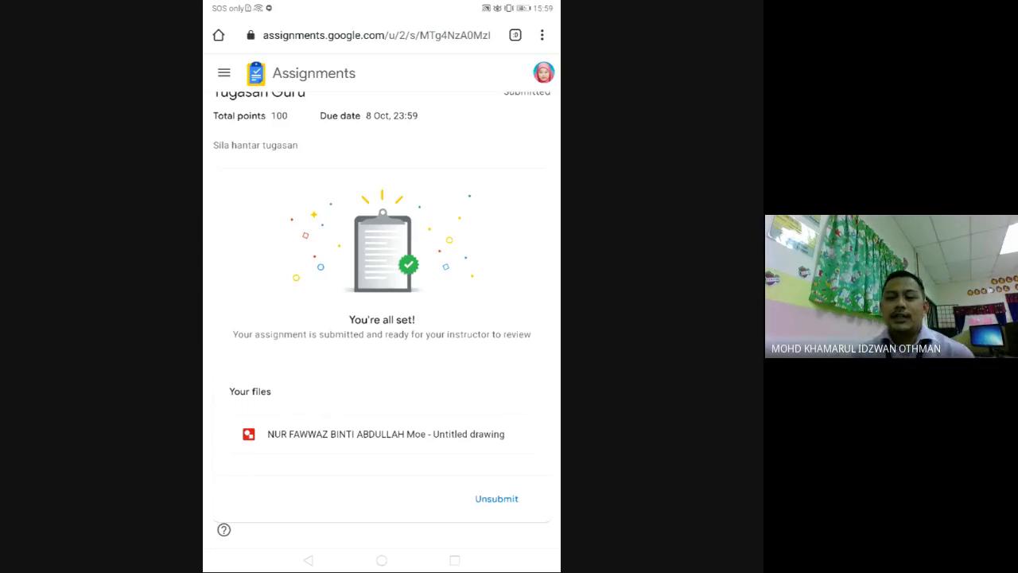
{"action": "left_click", "coordinate": [455, 560]}
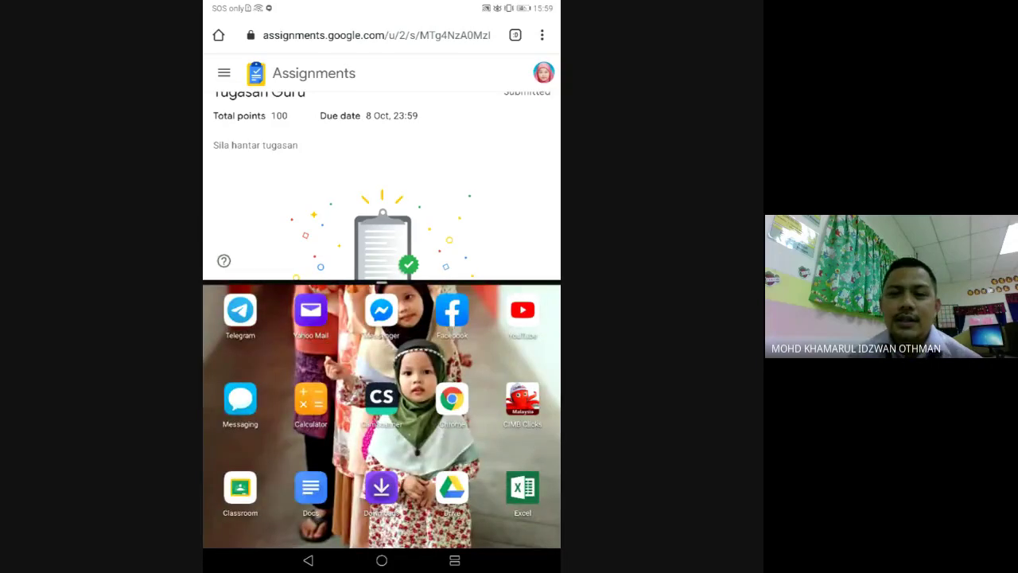
{"action": "scroll", "coordinate": [381, 417], "scroll_direction": "down", "scroll_amount": 2}
{"action": "left_click", "coordinate": [311, 456]}
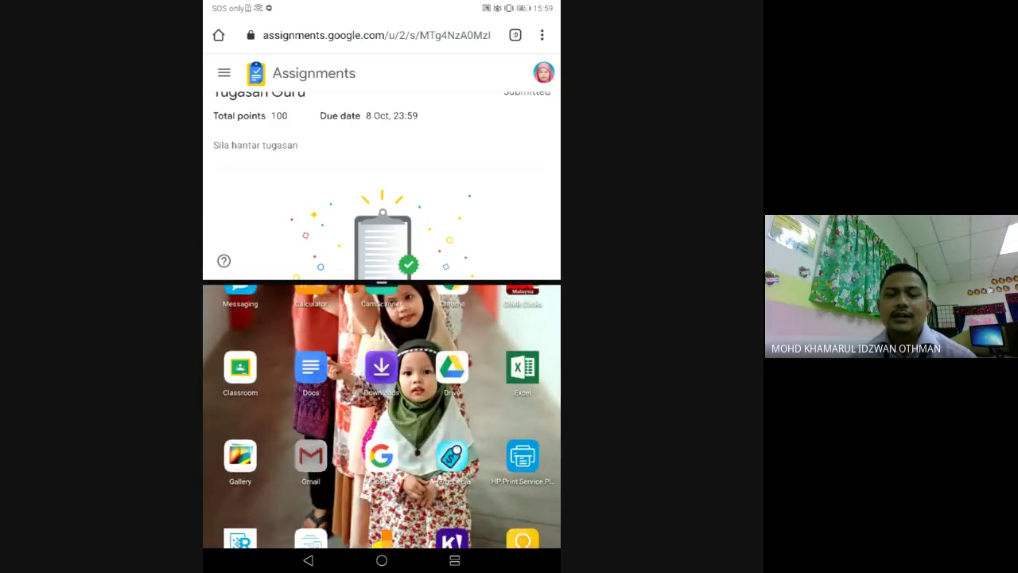
{"action": "left_click", "coordinate": [308, 560]}
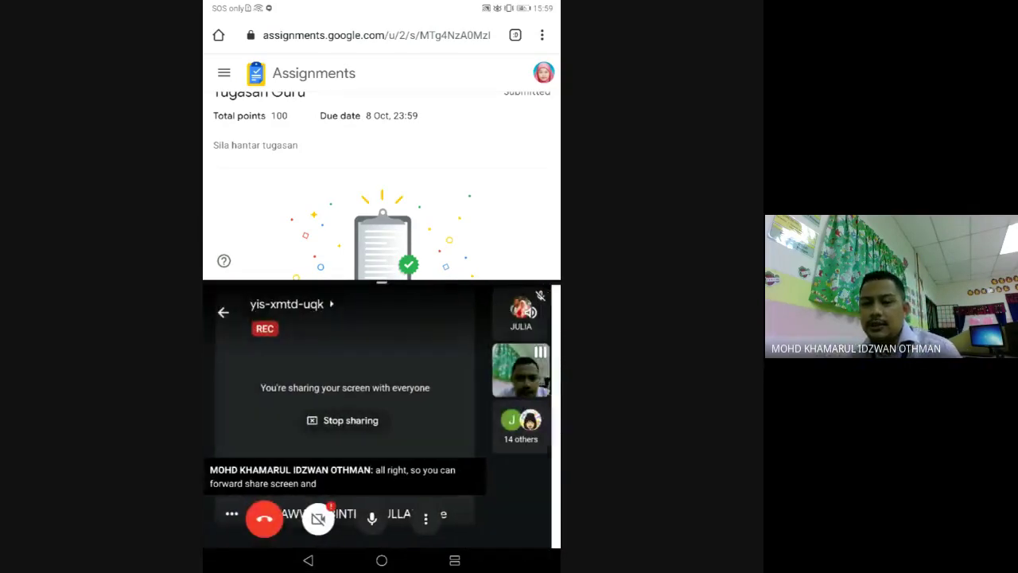
{"action": "left_click", "coordinate": [430, 518]}
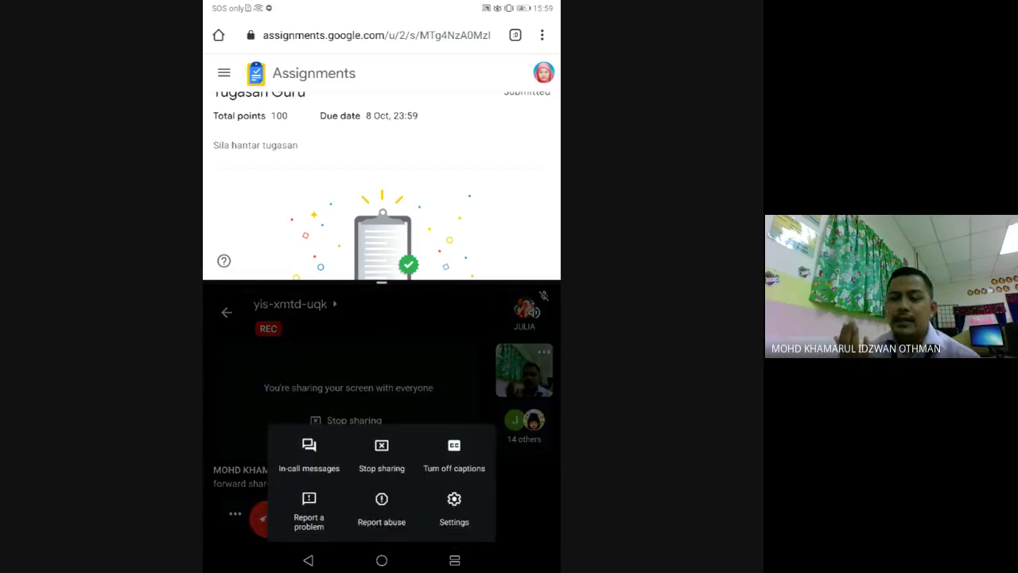
{"action": "left_click", "coordinate": [382, 453]}
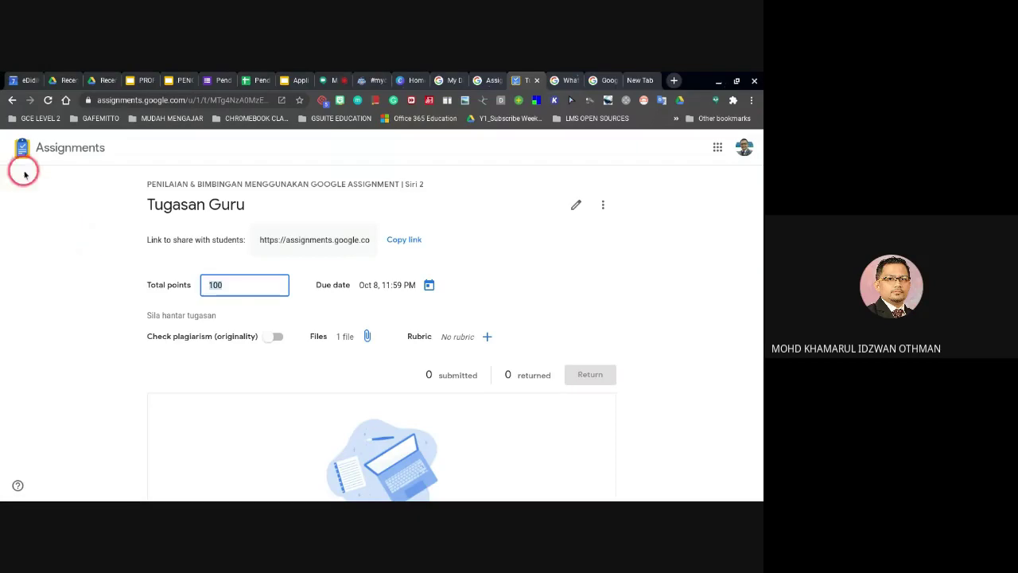
Step: Reload the "Tugasan Guru" assignment page and view its list of student submissions at a larger zoom
{"action": "left_click", "coordinate": [47, 103]}
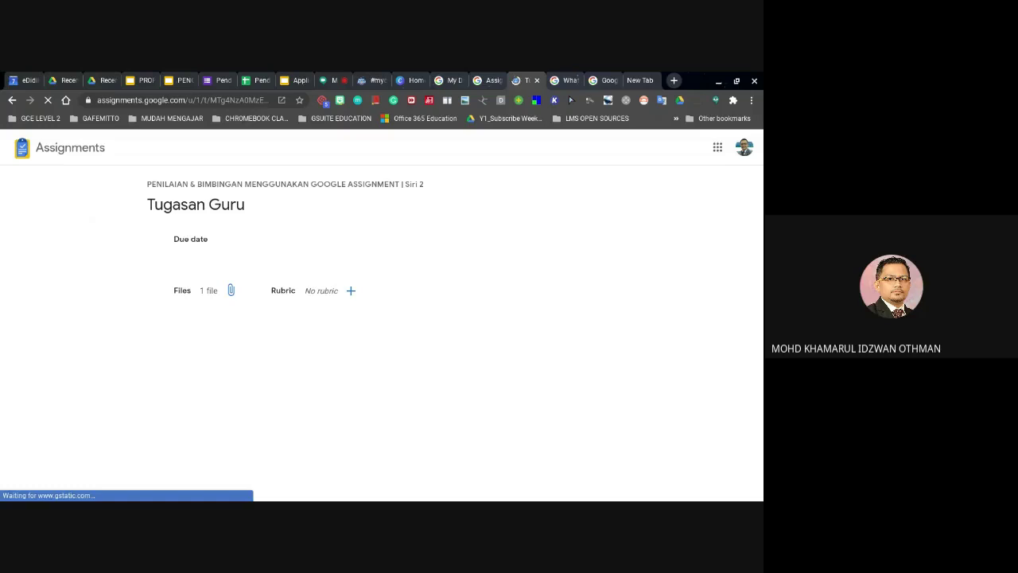
{"action": "left_click", "coordinate": [649, 285]}
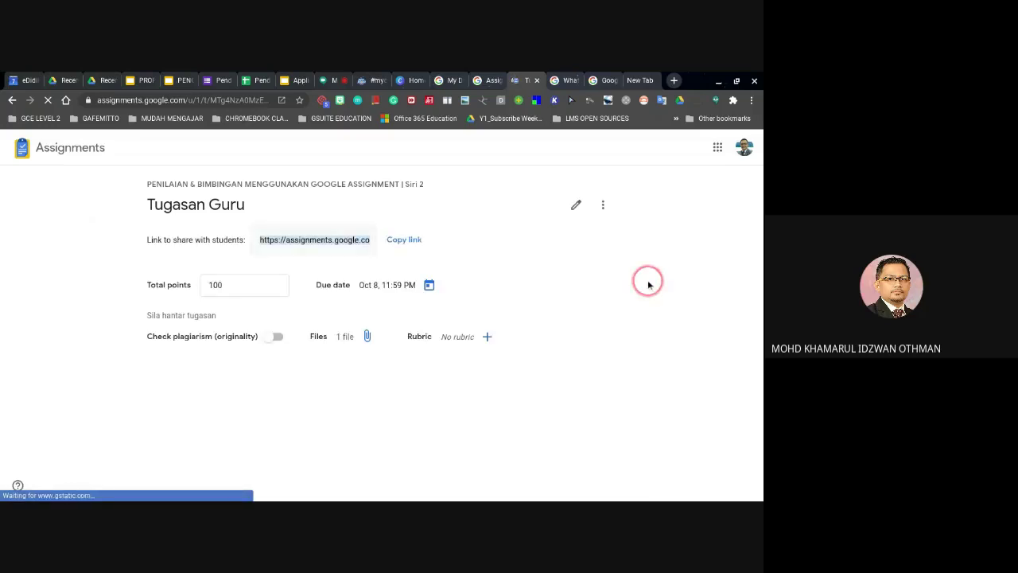
{"action": "scroll", "coordinate": [649, 285], "scroll_direction": "down", "scroll_amount": 2}
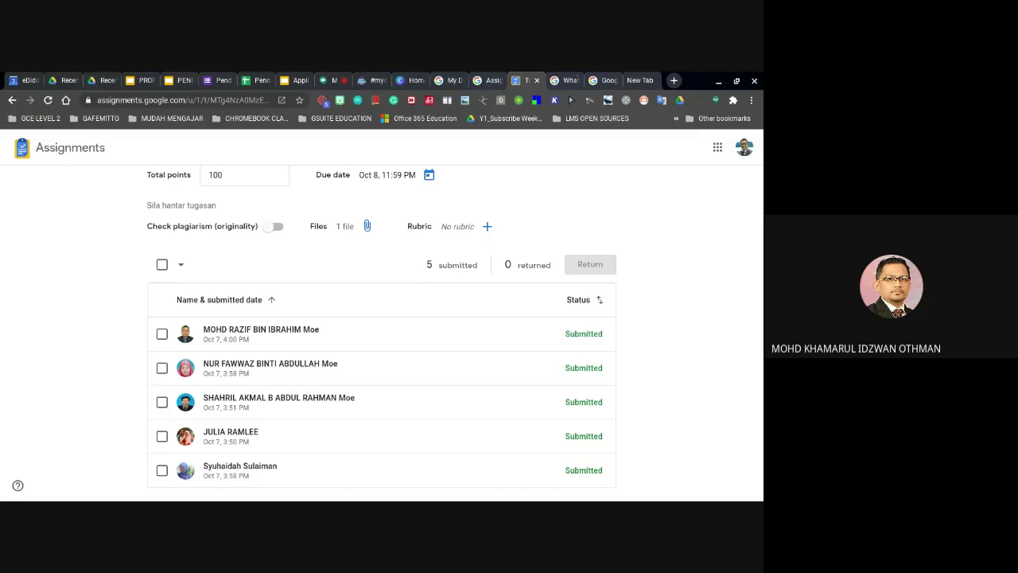
{"action": "key", "text": "ctrl+plus"}
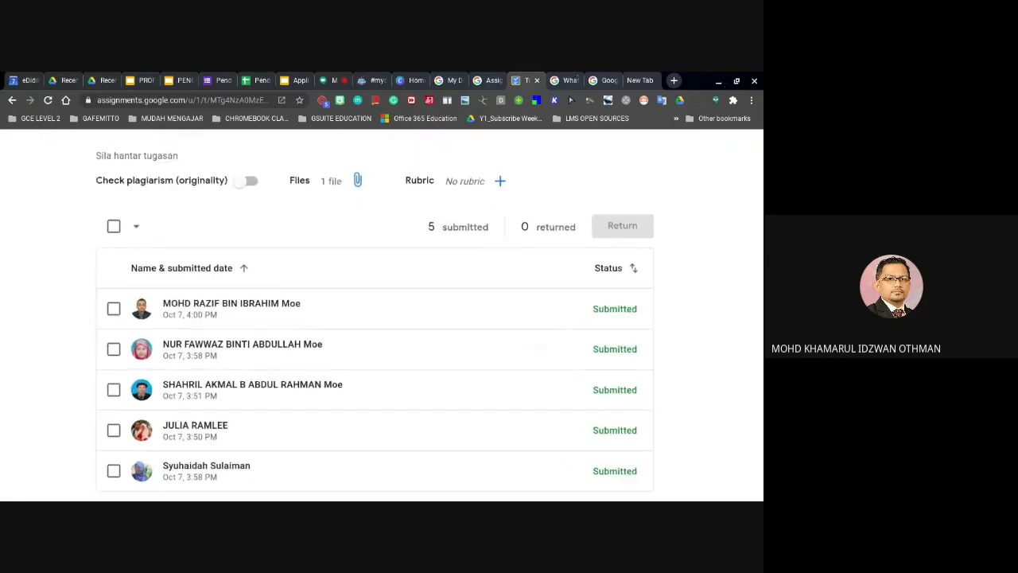
Step: Select all students in the "Tugasan Guru" submission list and clear the selection again
{"action": "scroll", "coordinate": [382, 315], "scroll_direction": "up", "scroll_amount": 5}
{"action": "scroll", "coordinate": [382, 316], "scroll_direction": "down", "scroll_amount": 3}
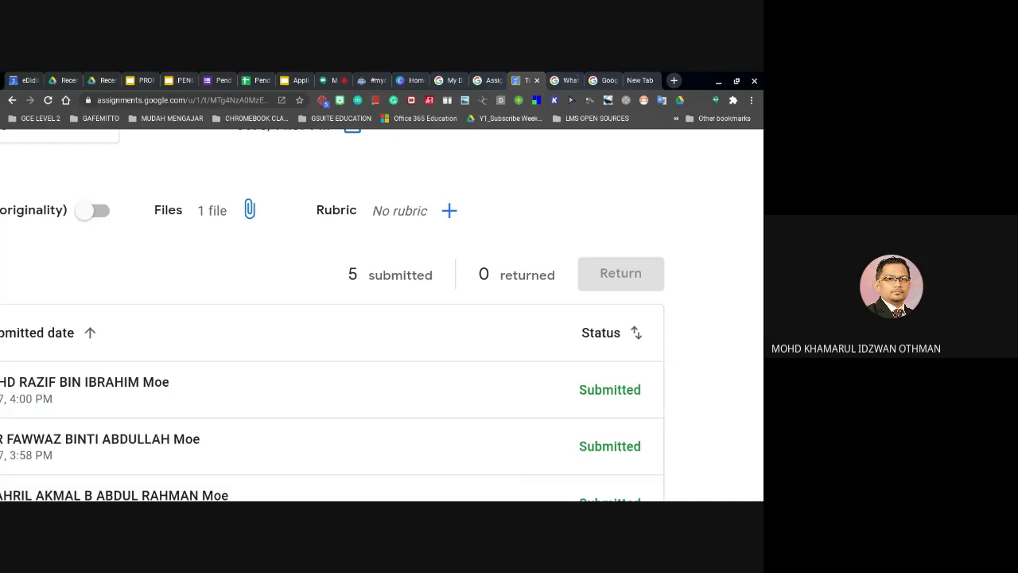
{"action": "scroll", "coordinate": [557, 255], "scroll_direction": "down", "scroll_amount": 5}
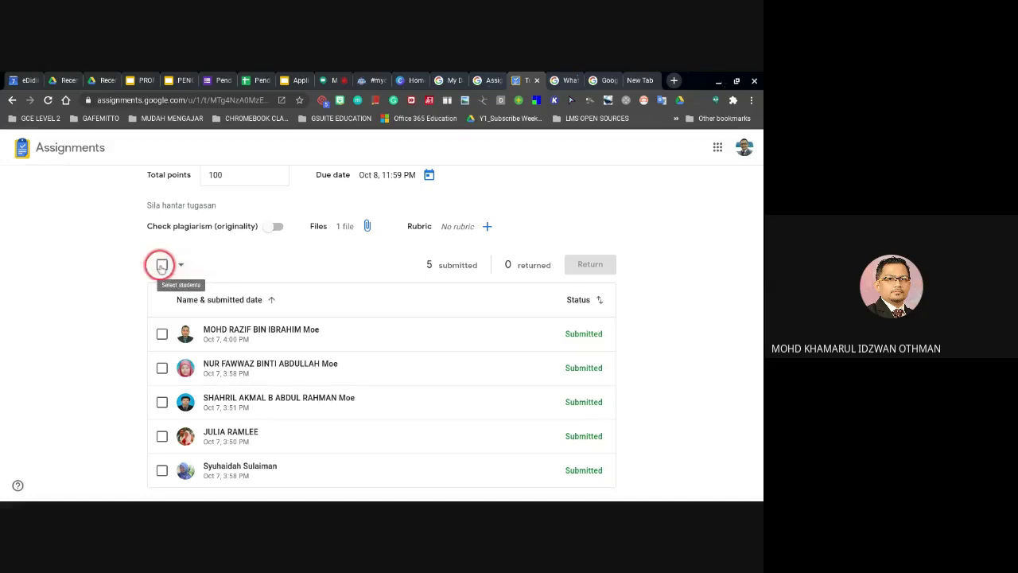
{"action": "left_click", "coordinate": [161, 266]}
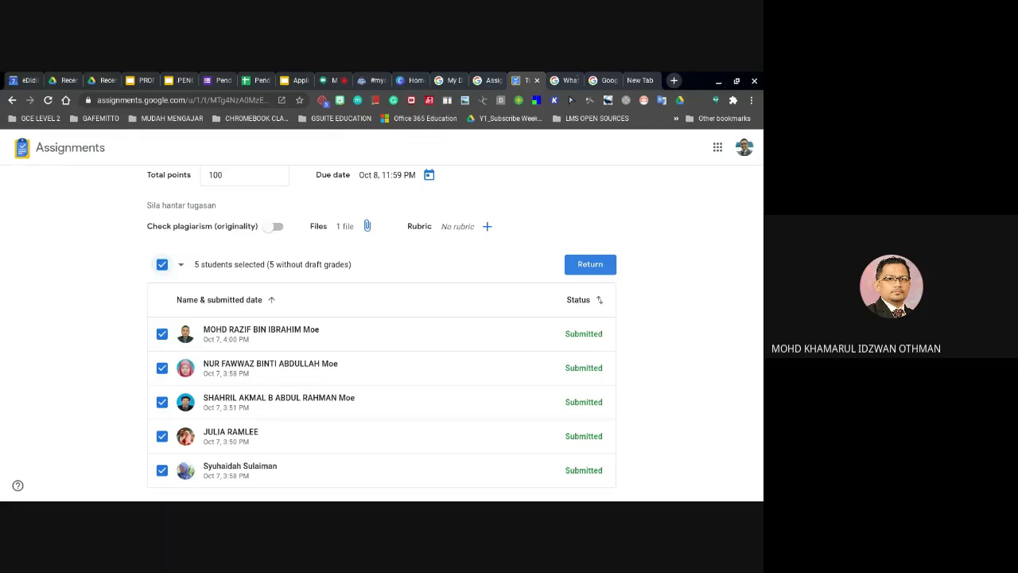
{"action": "left_click", "coordinate": [162, 265]}
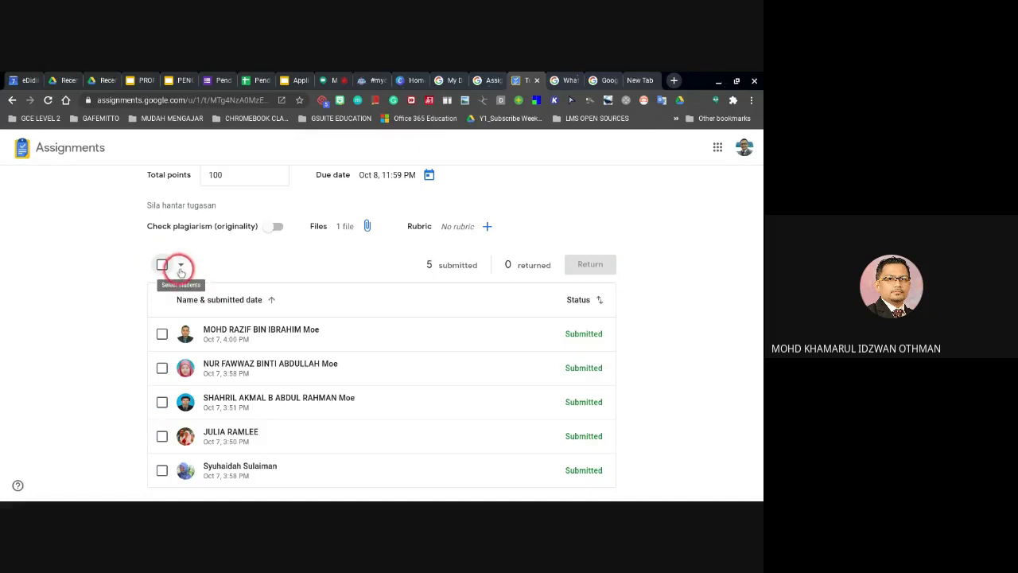
Step: Try the Select all, Unselect all and Select draft grades only options on the student list, leaving no student selected
{"action": "left_click", "coordinate": [180, 266]}
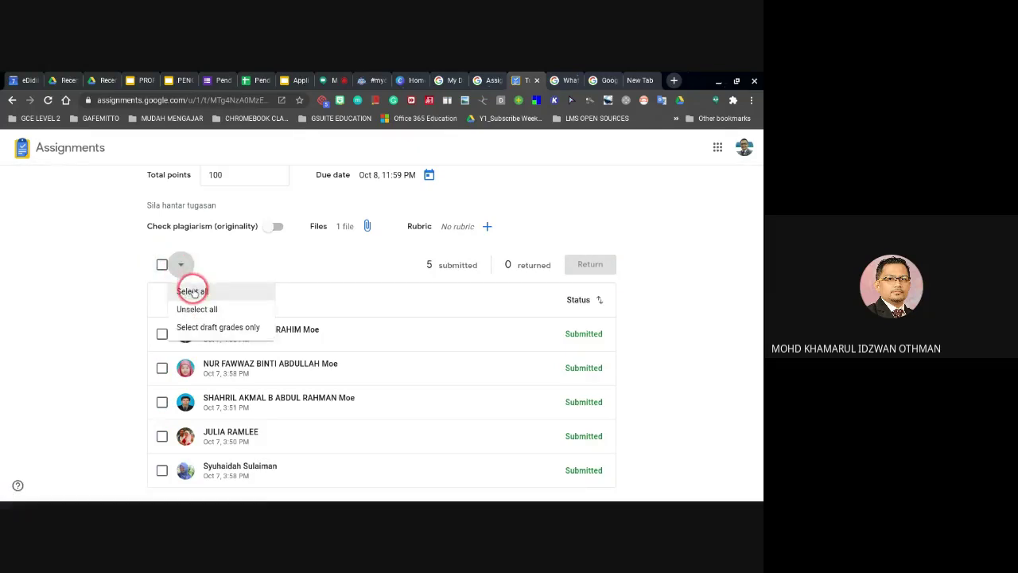
{"action": "left_click", "coordinate": [193, 292]}
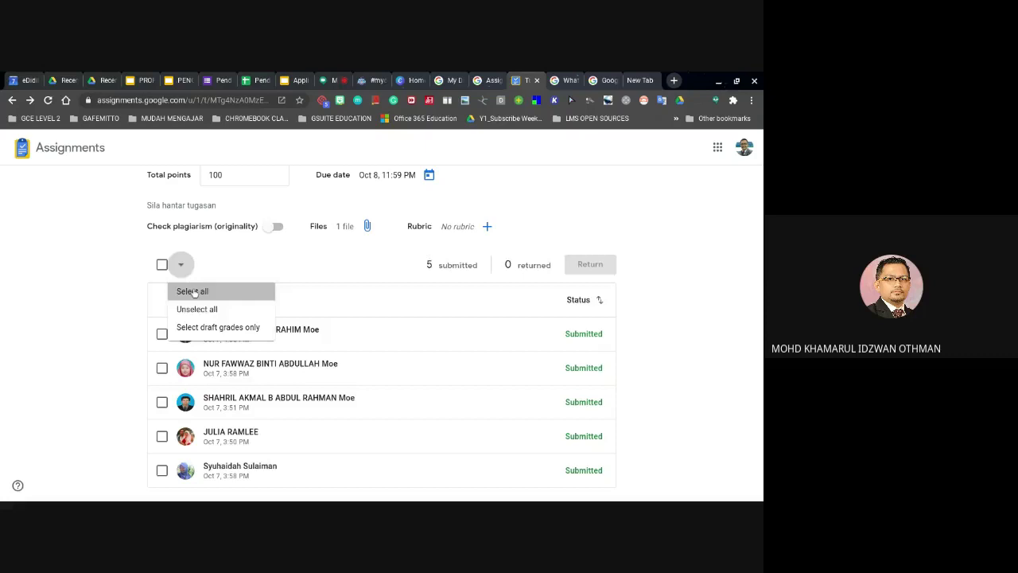
{"action": "left_click", "coordinate": [181, 268]}
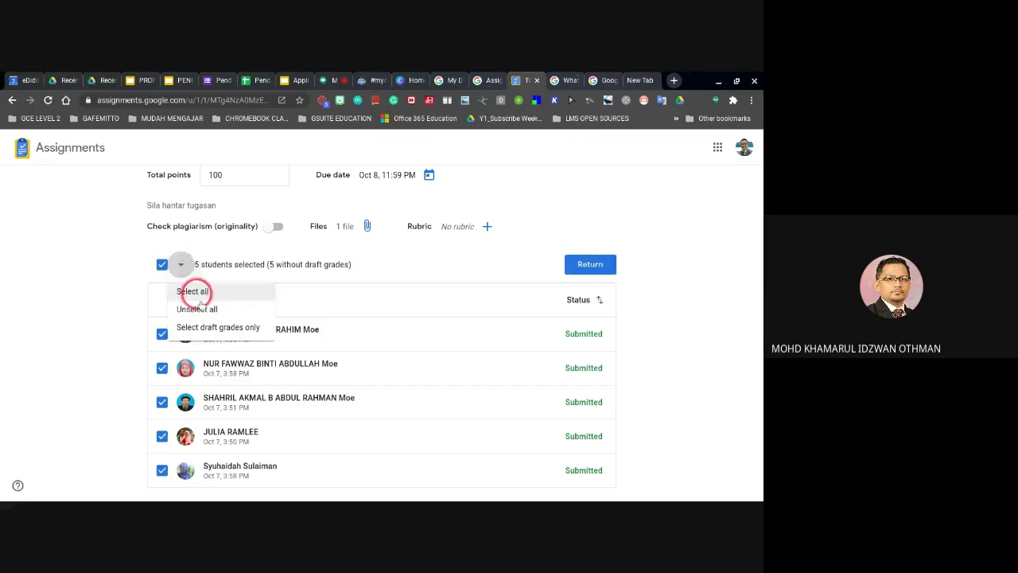
{"action": "left_click", "coordinate": [198, 312]}
{"action": "left_click", "coordinate": [181, 265]}
{"action": "left_click", "coordinate": [206, 329]}
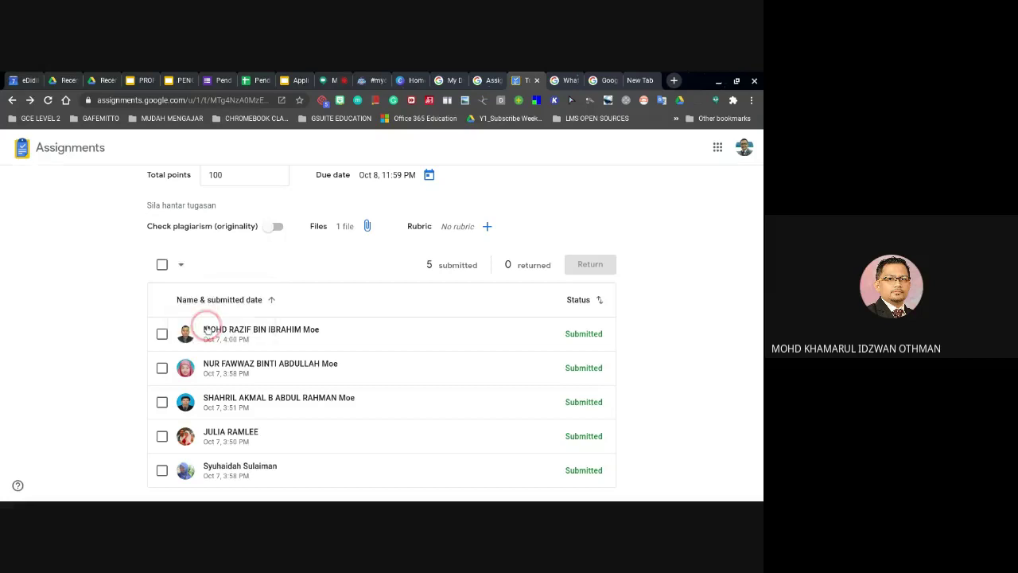
{"action": "left_click", "coordinate": [468, 303]}
{"action": "left_click", "coordinate": [162, 265]}
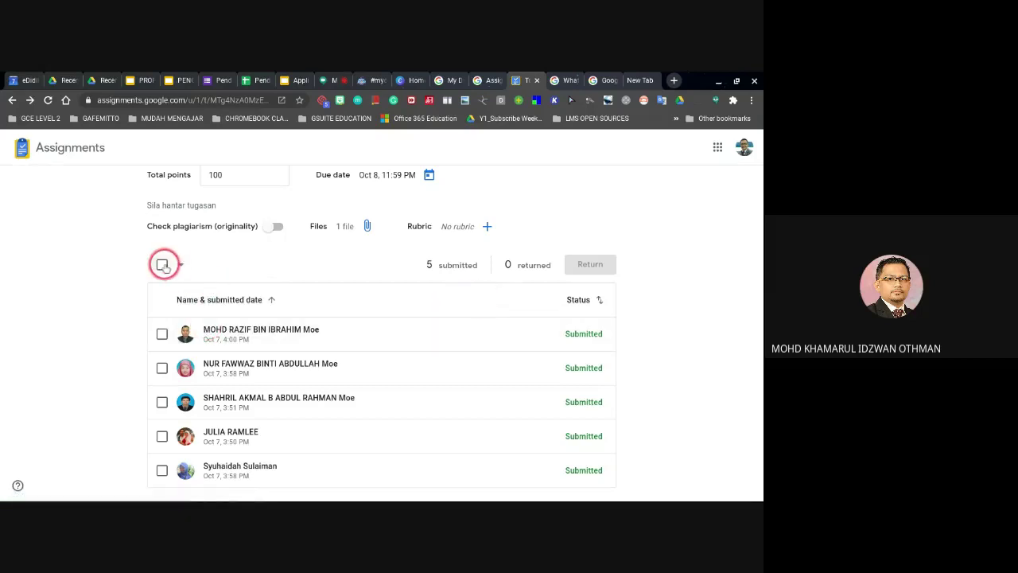
{"action": "left_click", "coordinate": [180, 268]}
{"action": "left_click", "coordinate": [161, 264]}
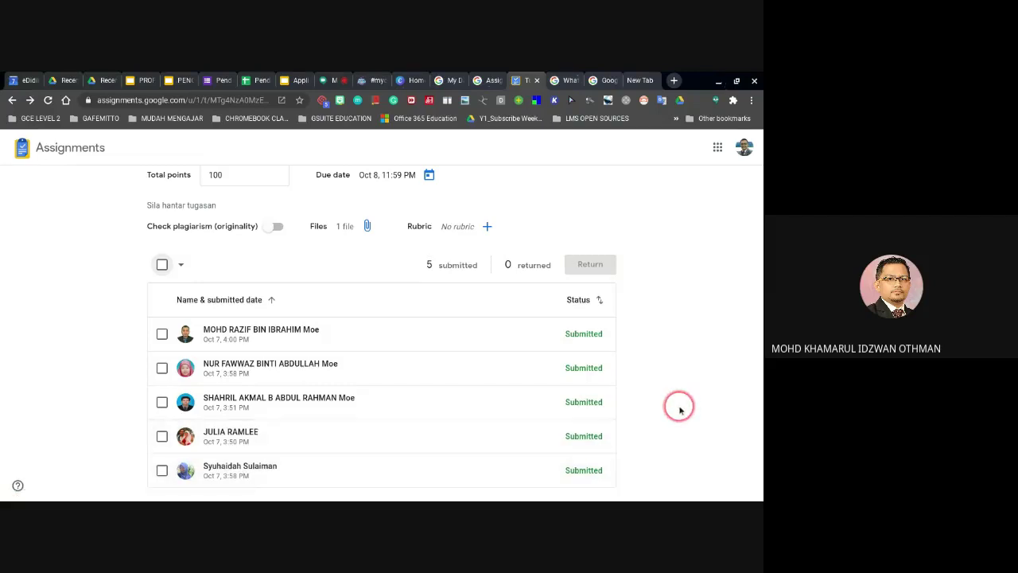
Step: Sort the student submissions by status and open the first student's submitted drawing, dismissing the Drive trash notice
{"action": "scroll", "coordinate": [382, 334], "scroll_direction": "up", "scroll_amount": 2}
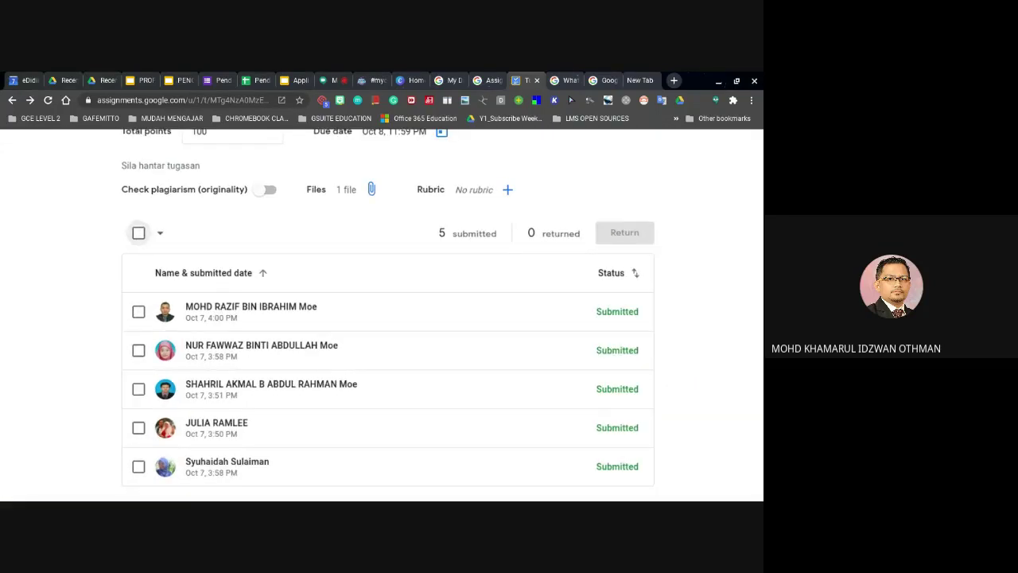
{"action": "scroll", "coordinate": [386, 334], "scroll_direction": "up", "scroll_amount": 3}
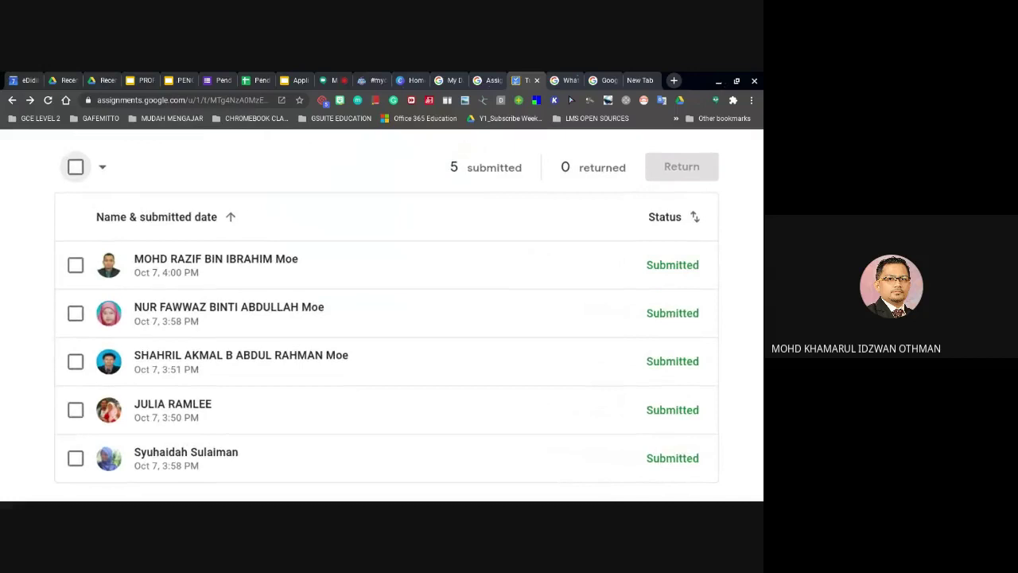
{"action": "scroll", "coordinate": [386, 335], "scroll_direction": "up", "scroll_amount": 1}
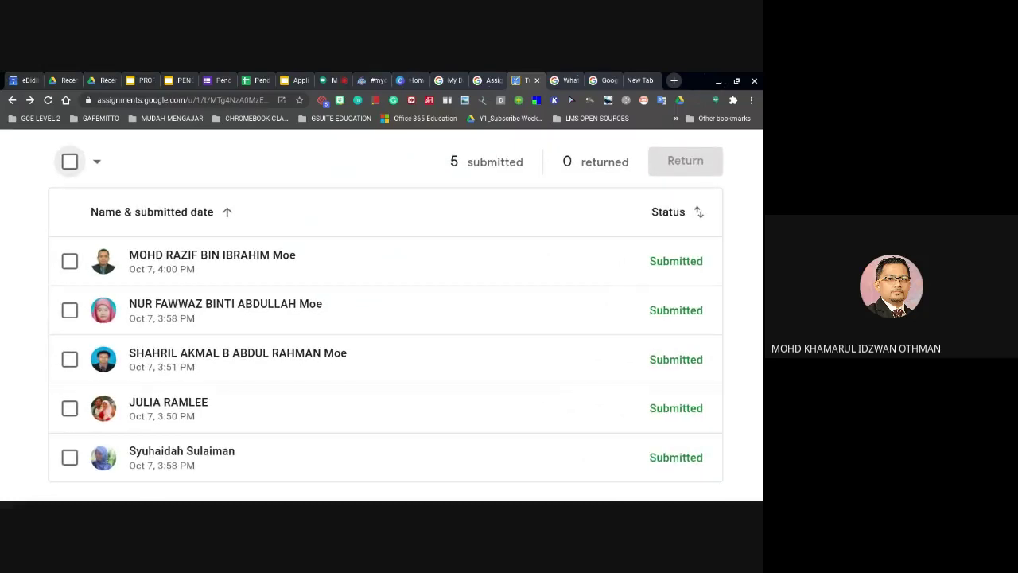
{"action": "left_click", "coordinate": [237, 269]}
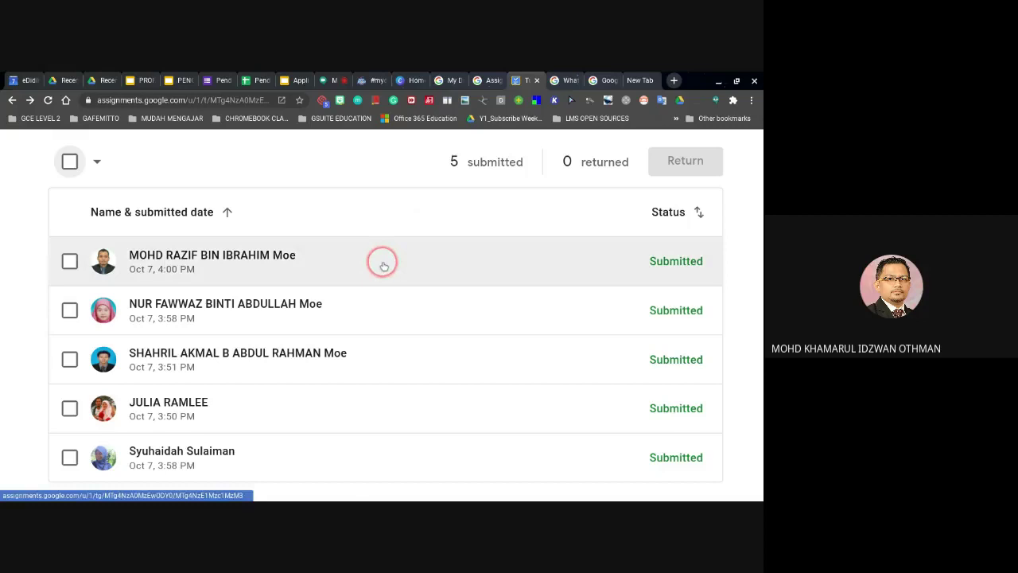
{"action": "left_click", "coordinate": [566, 255]}
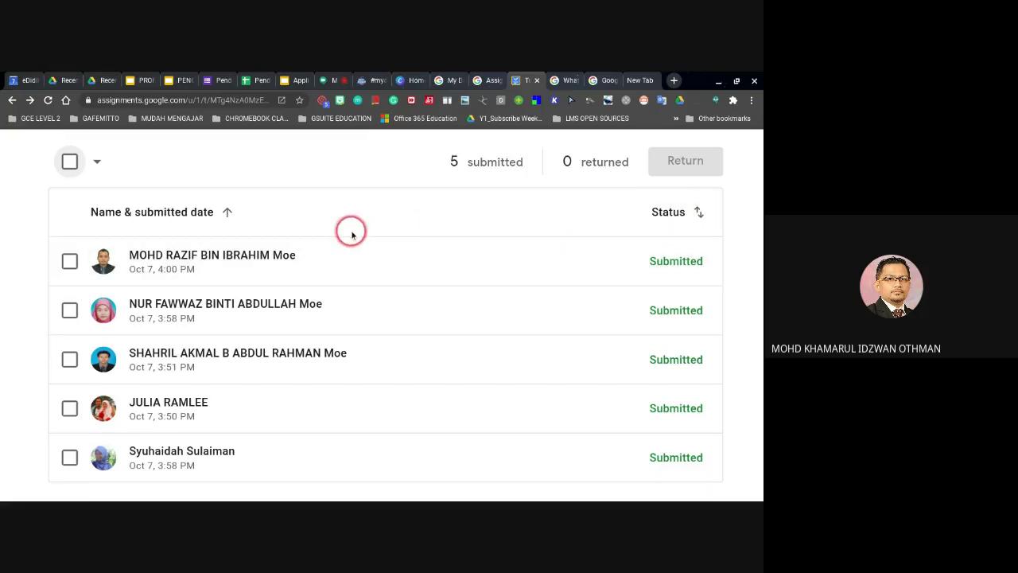
{"action": "left_click", "coordinate": [698, 213]}
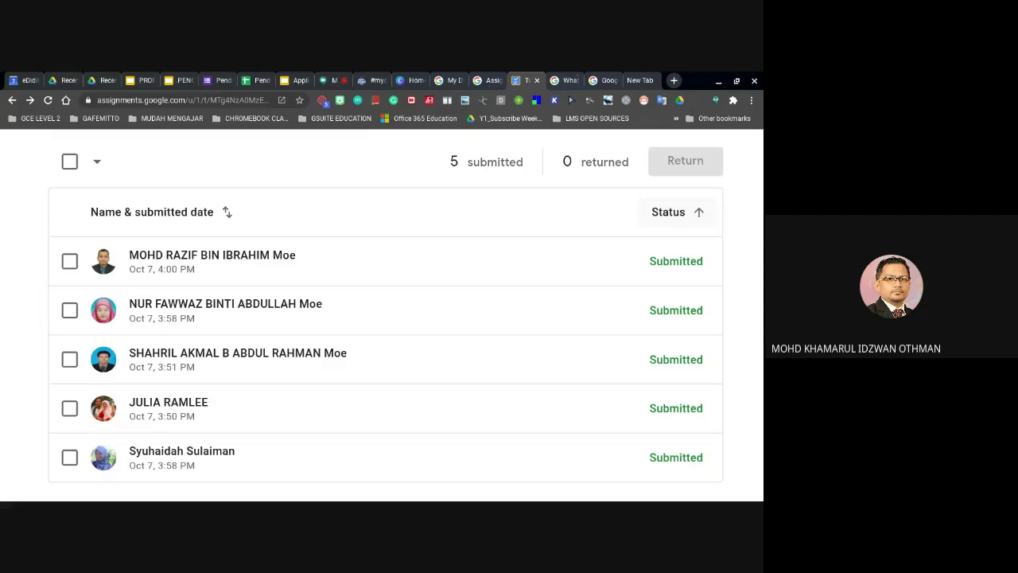
{"action": "left_click", "coordinate": [681, 213]}
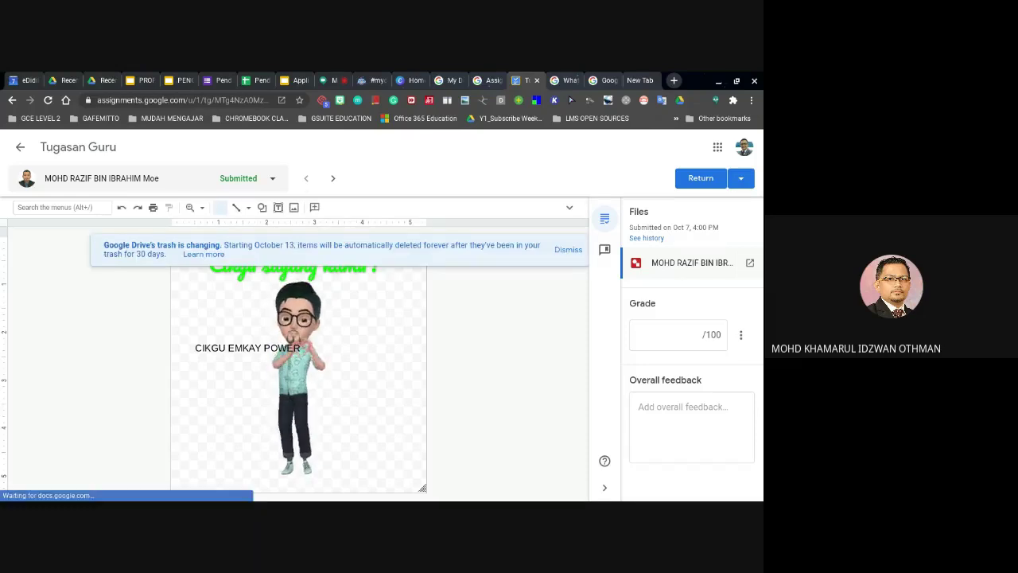
{"action": "left_click", "coordinate": [570, 250]}
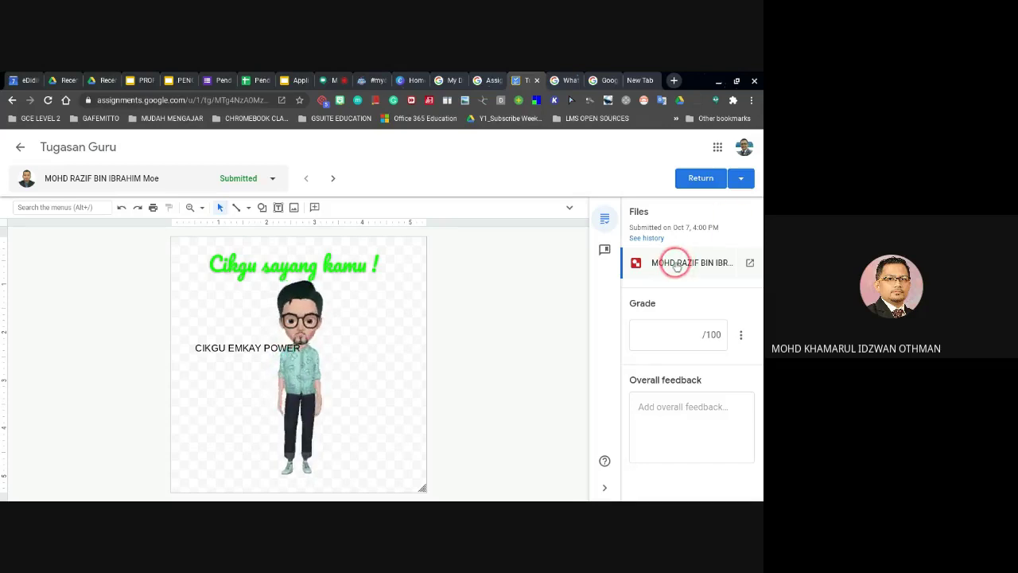
Step: Grade the first student's submission 100 out of 100 and enter "Terima Kasih" as the overall feedback
{"action": "left_click", "coordinate": [676, 329]}
{"action": "type", "text": "100"}
{"action": "left_click", "coordinate": [676, 328]}
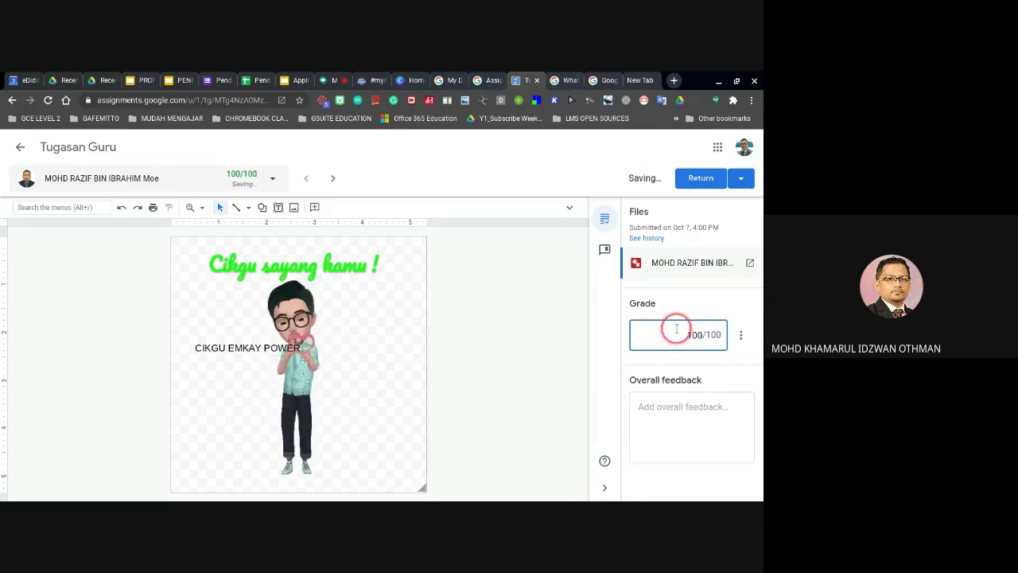
{"action": "left_click", "coordinate": [683, 410]}
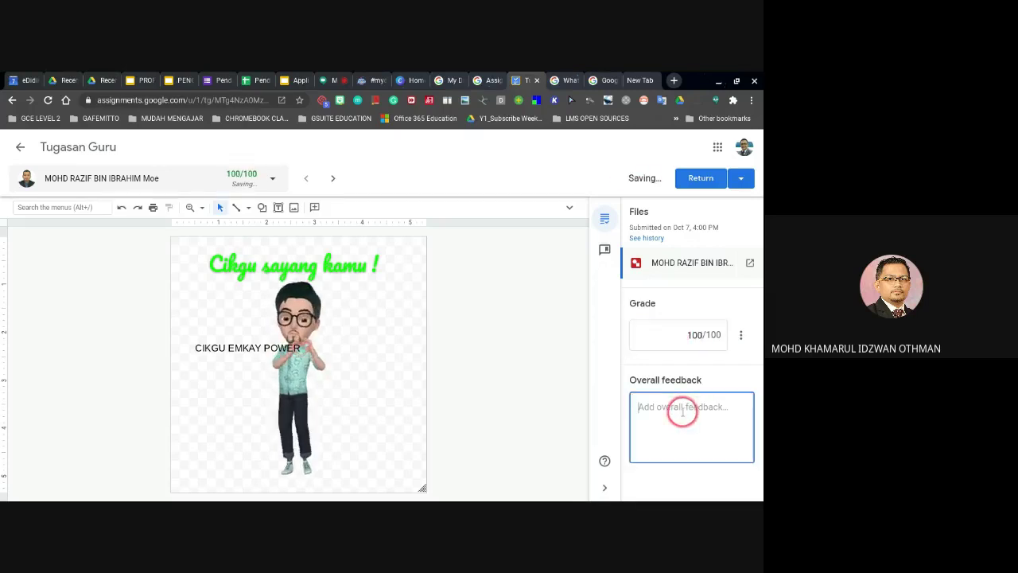
{"action": "type", "text": "Te"}
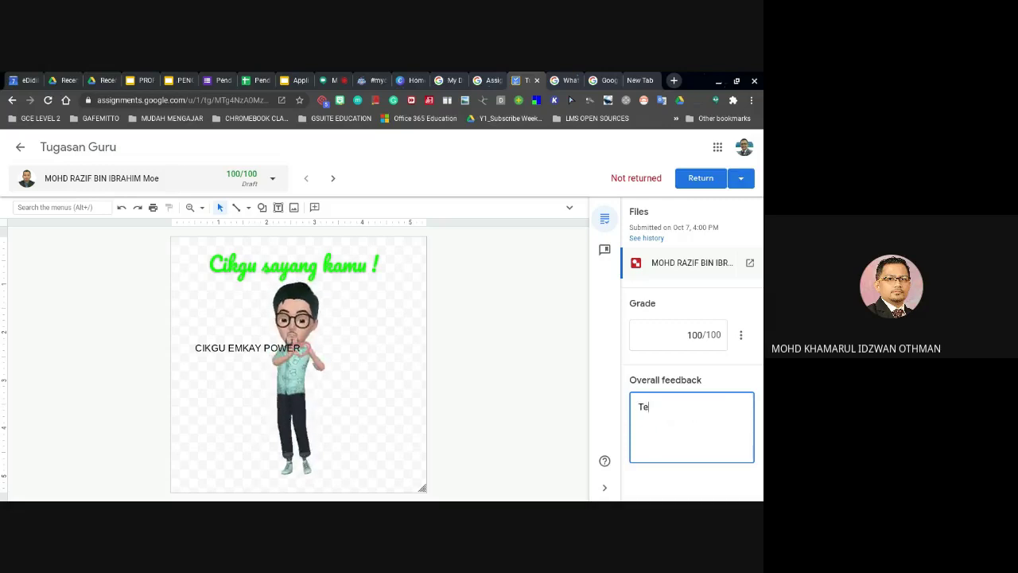
{"action": "type", "text": "rima Kasih"}
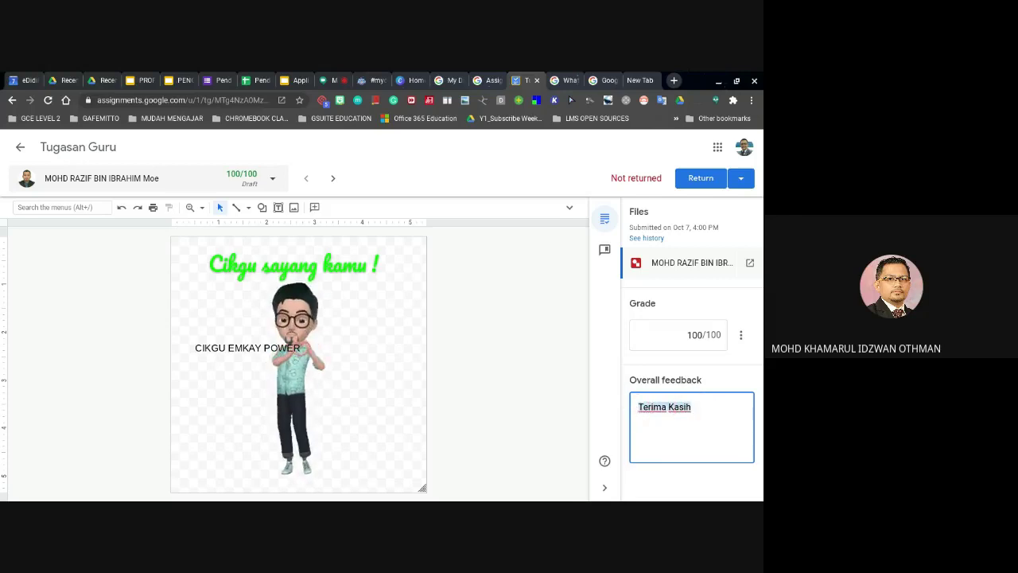
Step: Open the comment bank beside the student's submission and look through its saved comments
{"action": "left_click", "coordinate": [605, 251]}
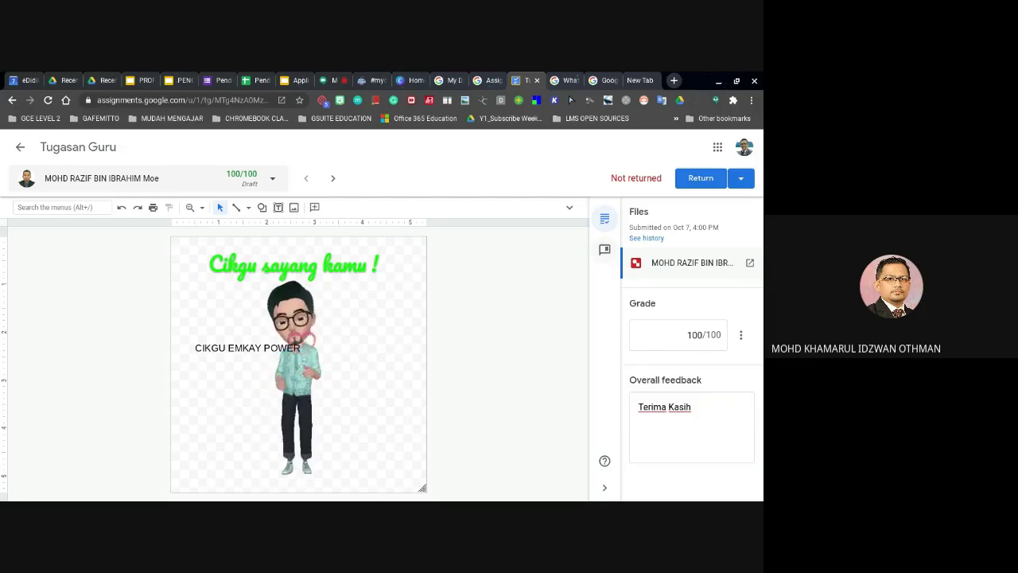
{"action": "scroll", "coordinate": [661, 182], "scroll_direction": "up", "scroll_amount": 3}
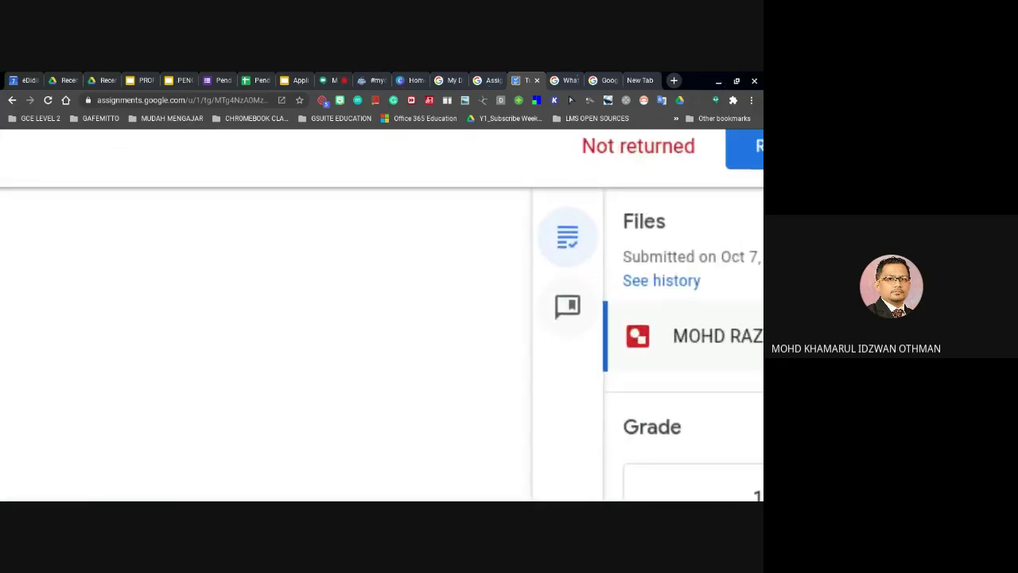
{"action": "scroll", "coordinate": [637, 234], "scroll_direction": "up", "scroll_amount": 3}
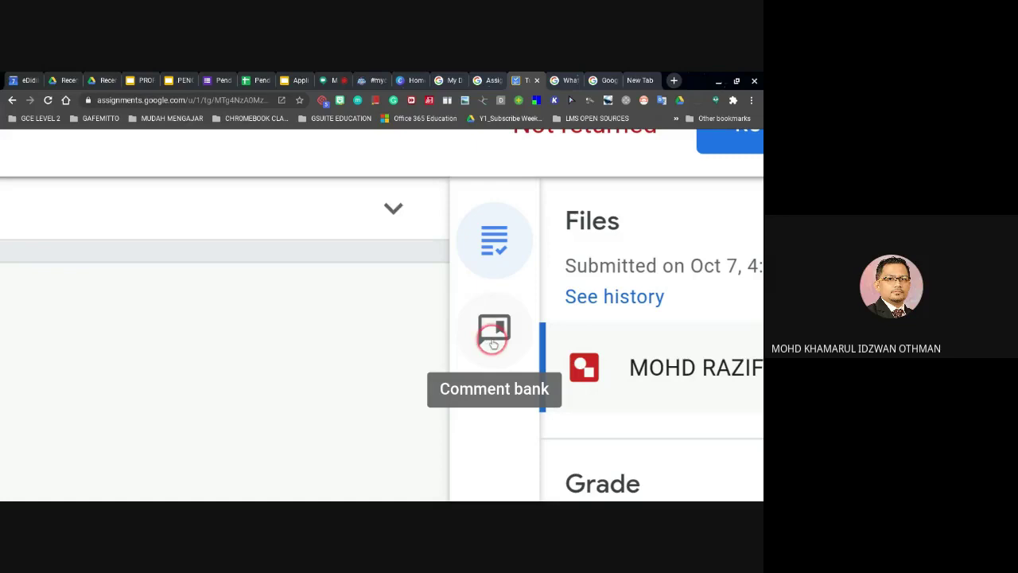
{"action": "key", "text": "ctrl+0"}
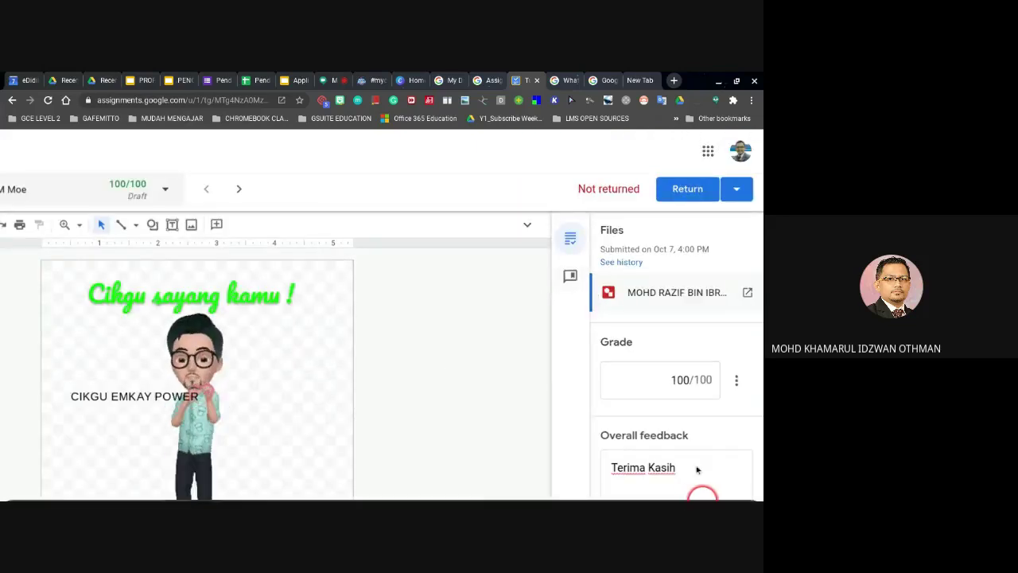
{"action": "left_click", "coordinate": [569, 277]}
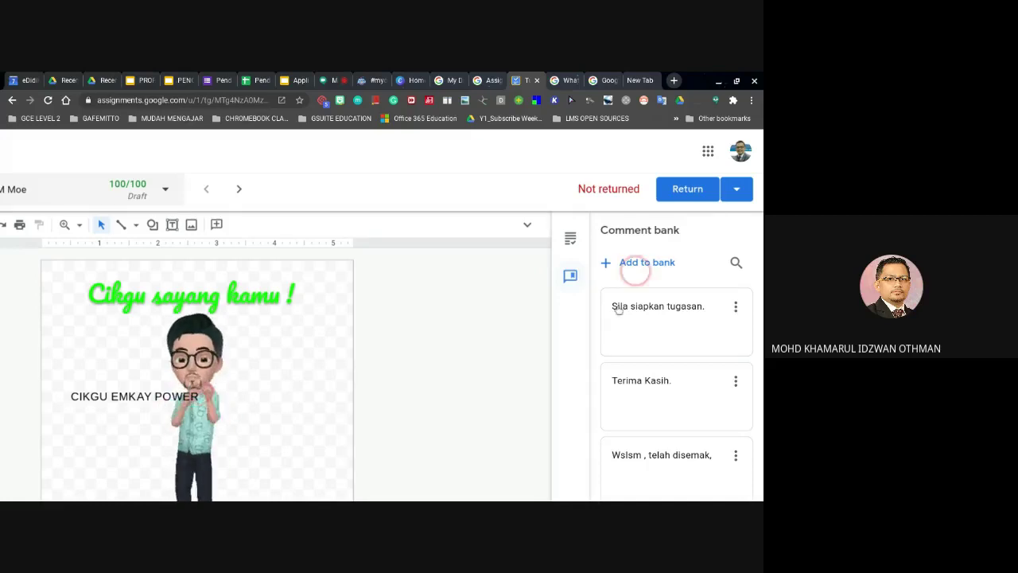
{"action": "scroll", "coordinate": [642, 370], "scroll_direction": "down", "scroll_amount": 1}
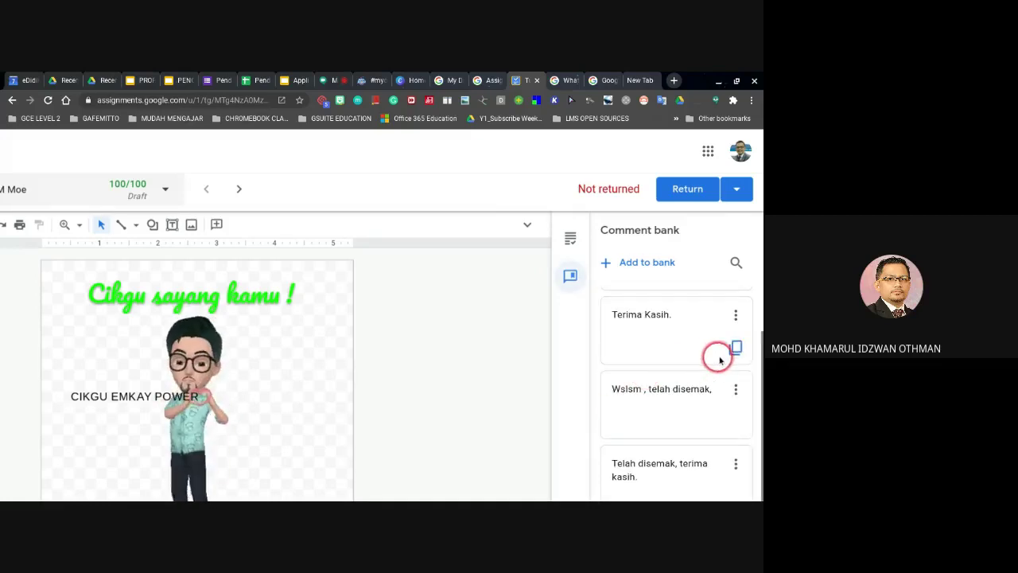
{"action": "scroll", "coordinate": [648, 357], "scroll_direction": "up", "scroll_amount": 1}
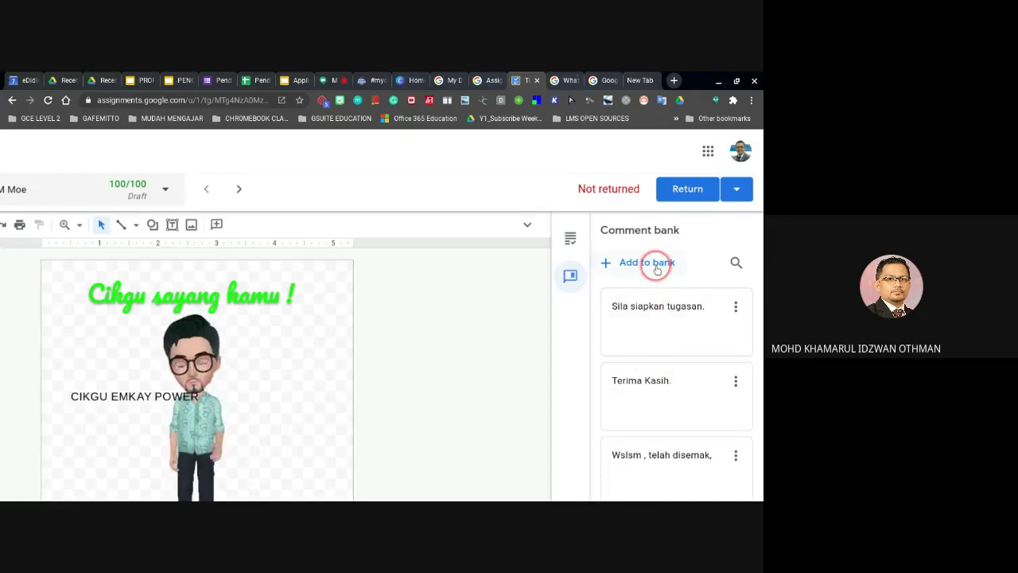
{"action": "mouse_move", "coordinate": [691, 337]}
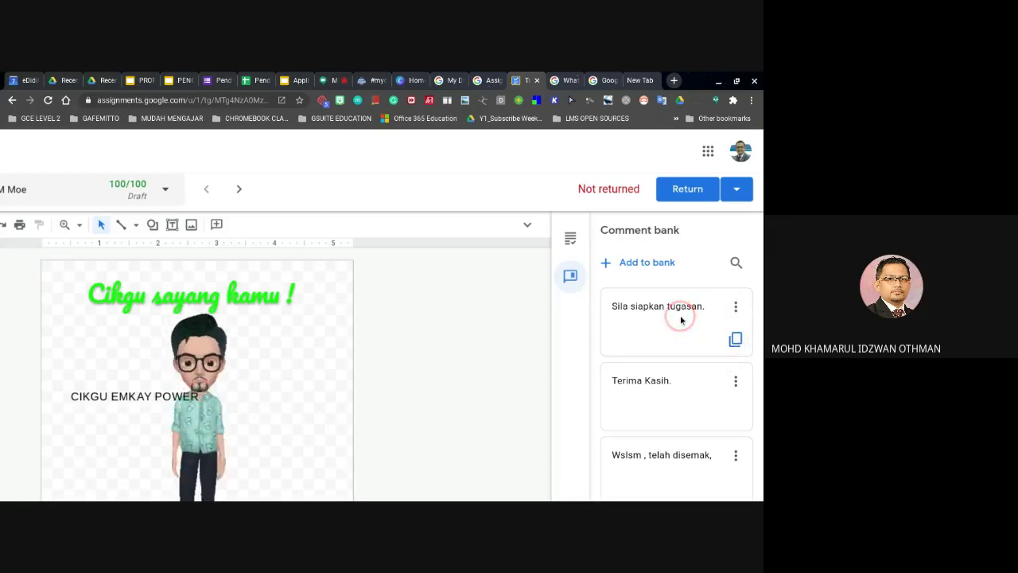
Step: Copy the saved comment "Telah disemak, terima kasih." from the comment bank and replace the overall feedback with it
{"action": "left_click", "coordinate": [580, 301]}
{"action": "left_click", "coordinate": [654, 311]}
{"action": "scroll", "coordinate": [654, 316], "scroll_direction": "down", "scroll_amount": 2}
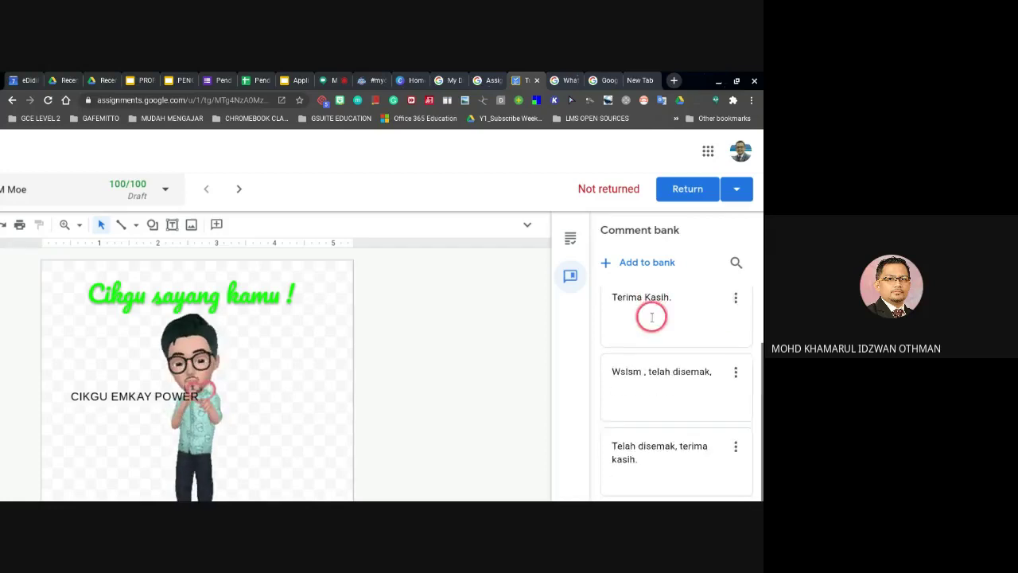
{"action": "mouse_move", "coordinate": [731, 348]}
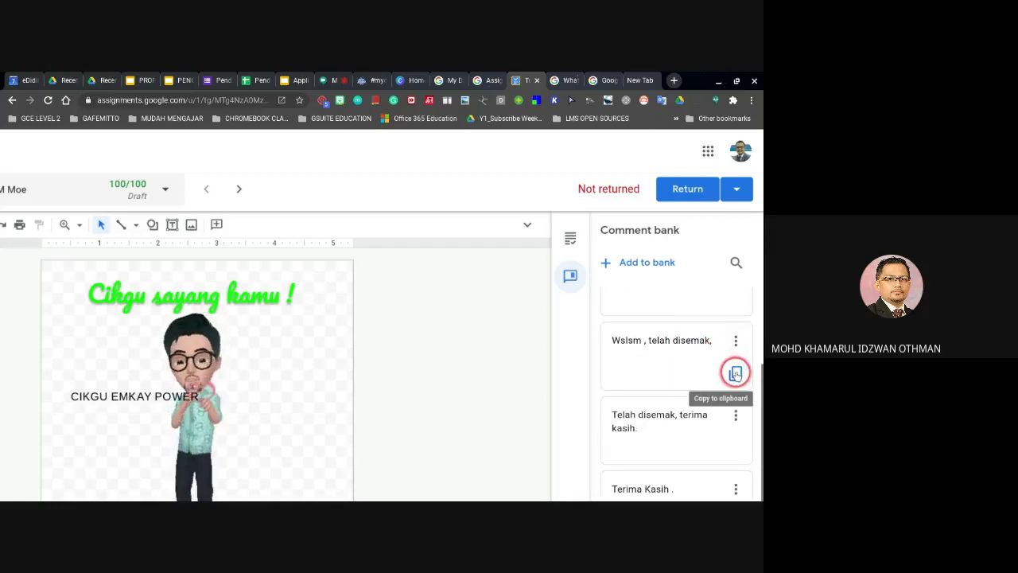
{"action": "left_click", "coordinate": [736, 446]}
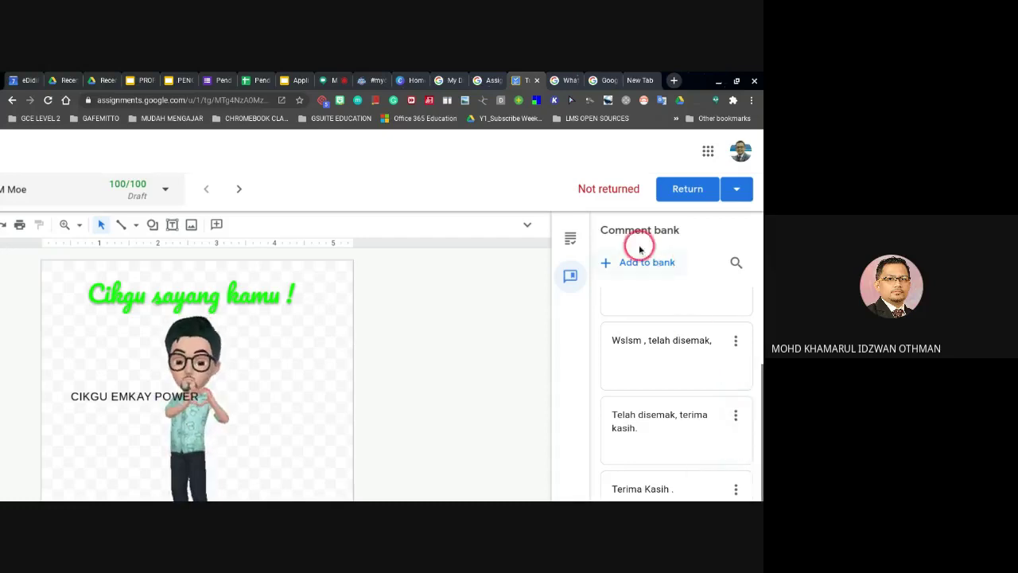
{"action": "left_click", "coordinate": [571, 238]}
{"action": "scroll", "coordinate": [660, 381], "scroll_direction": "down", "scroll_amount": 2}
{"action": "left_click_drag", "start_coordinate": [687, 406], "coordinate": [591, 400]}
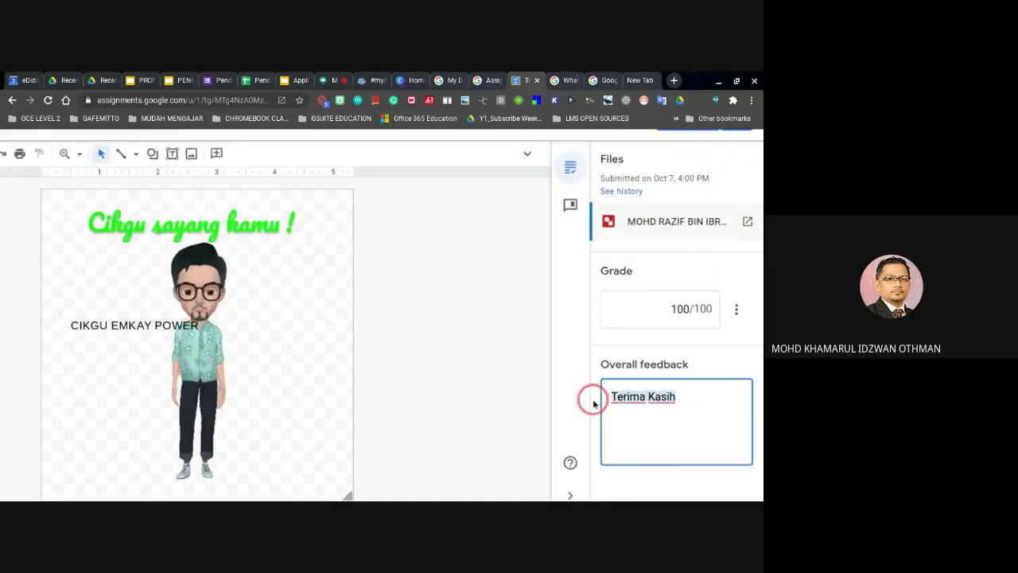
{"action": "key", "text": "ctrl+v"}
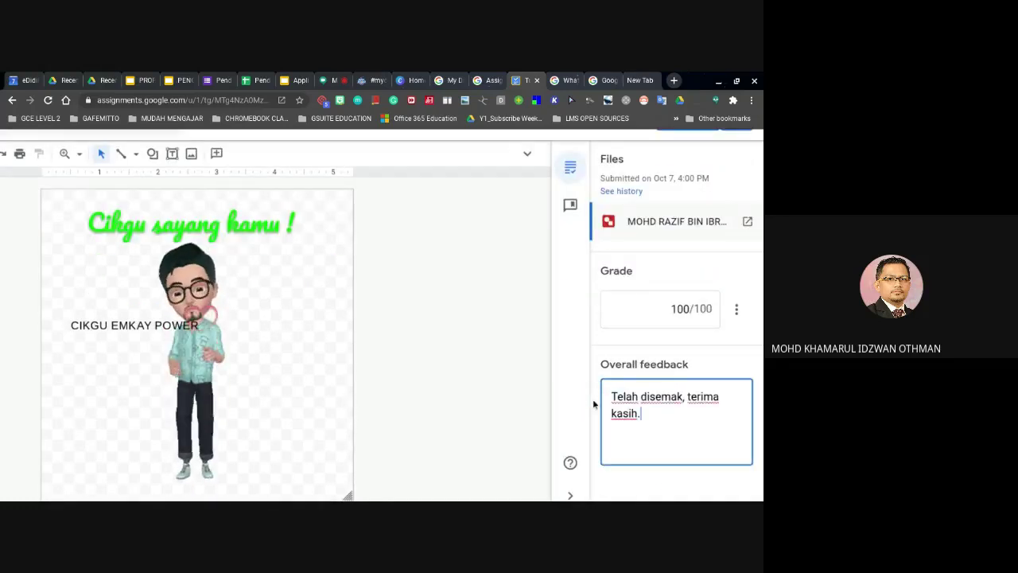
Step: Move the "CIKGU EMKAY POWER" text box in the first student's drawing down over the character's lower legs
{"action": "left_click", "coordinate": [469, 366]}
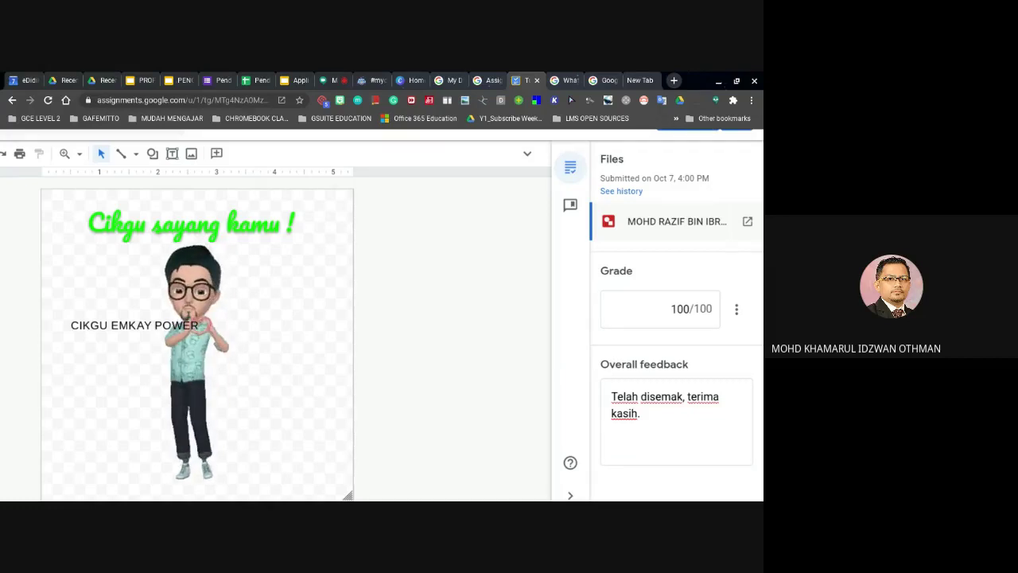
{"action": "scroll", "coordinate": [469, 366], "scroll_direction": "down", "scroll_amount": 3}
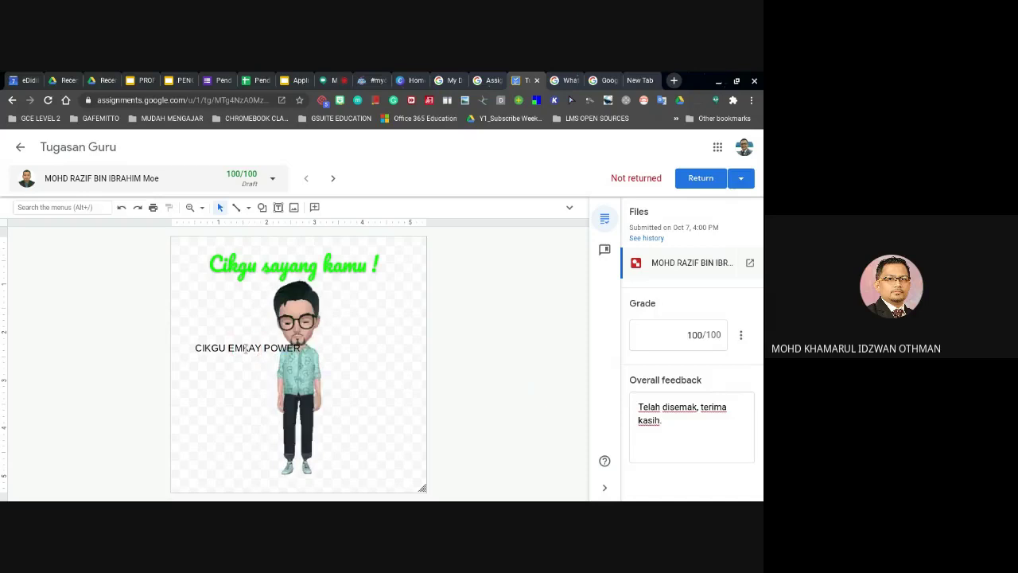
{"action": "left_click", "coordinate": [207, 348]}
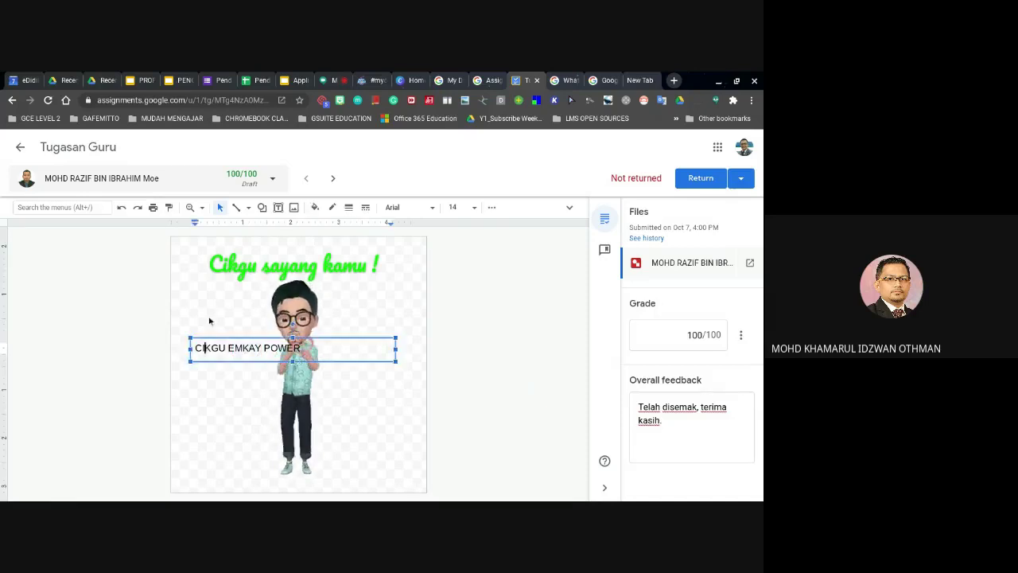
{"action": "left_click_drag", "start_coordinate": [346, 362], "coordinate": [341, 452]}
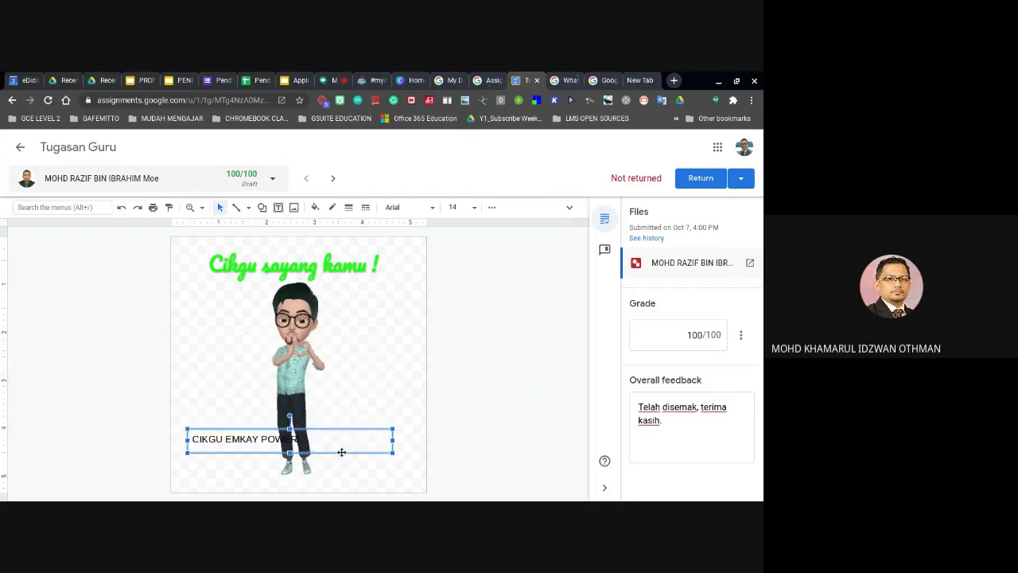
{"action": "left_click", "coordinate": [699, 393]}
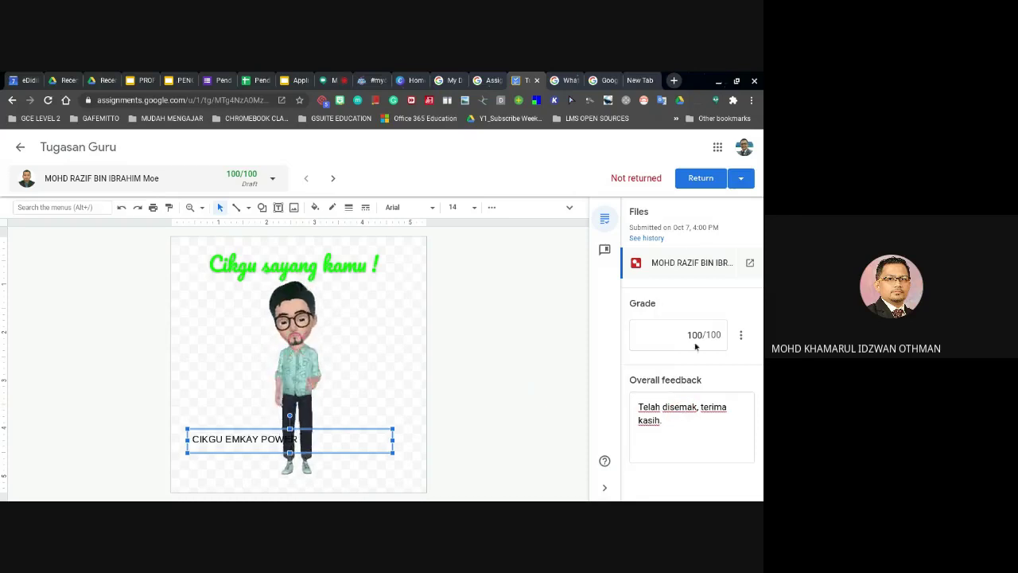
Step: Return the first student's graded work with its overall feedback and confirm the return
{"action": "left_click", "coordinate": [701, 178]}
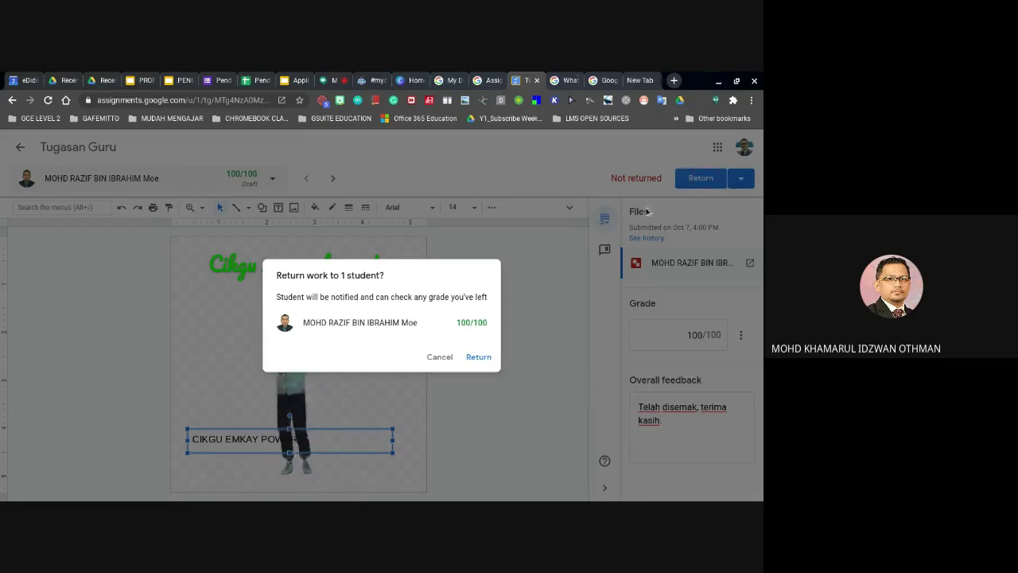
{"action": "left_click", "coordinate": [477, 358]}
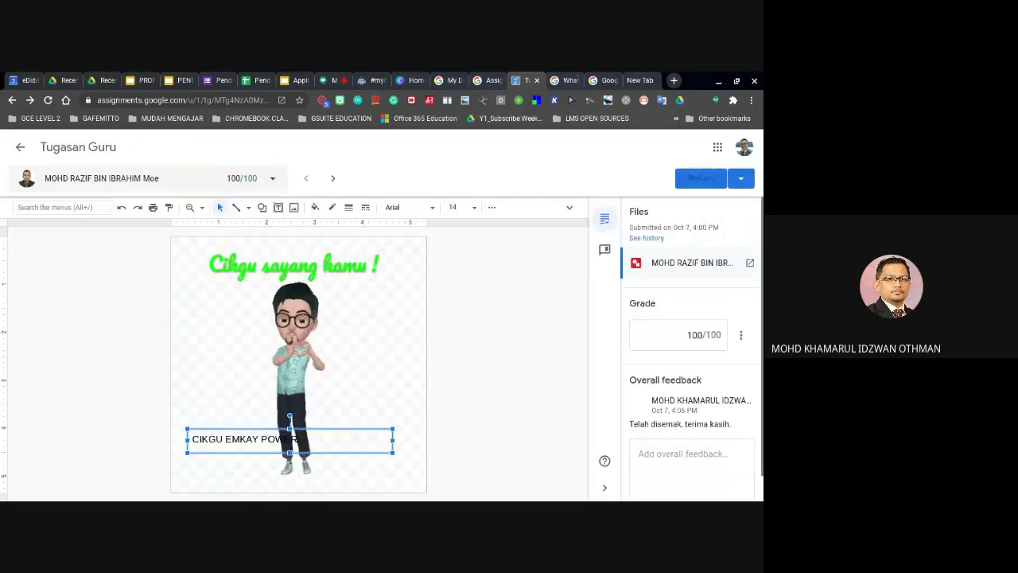
{"action": "left_click", "coordinate": [739, 361]}
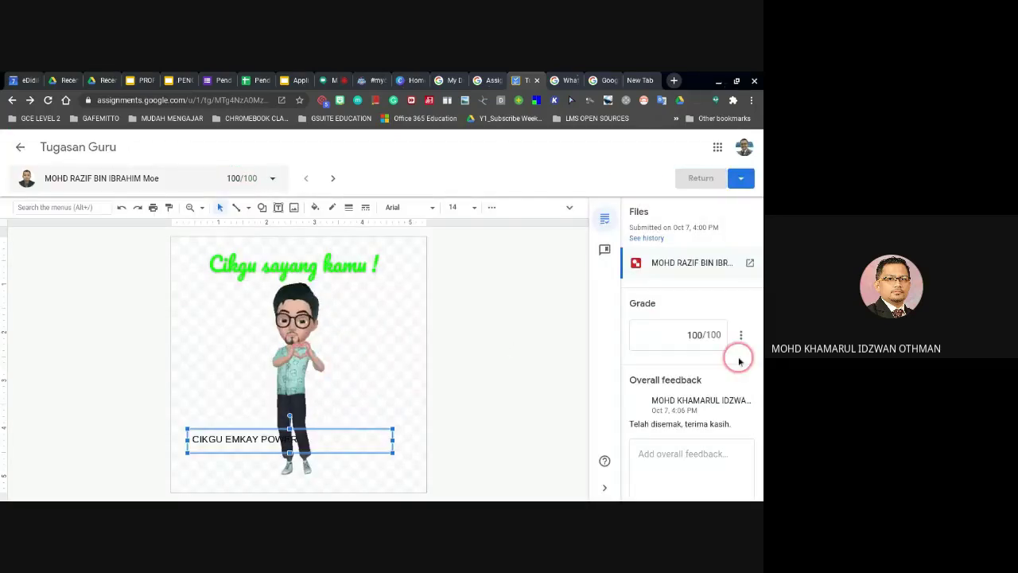
{"action": "left_click", "coordinate": [681, 459]}
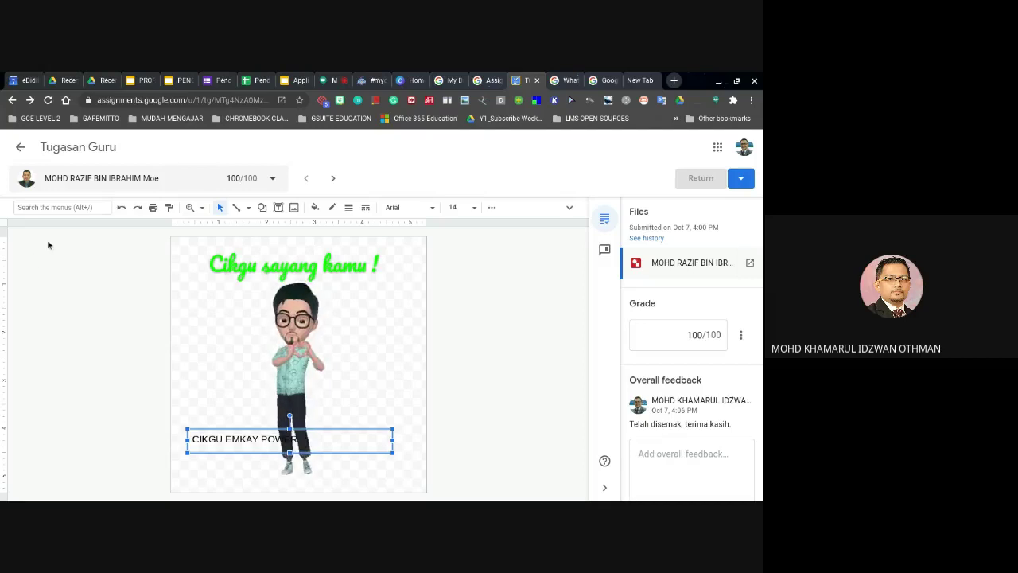
Step: Open the second student's submission from the student list and grade it 100 out of 100
{"action": "left_click", "coordinate": [274, 184]}
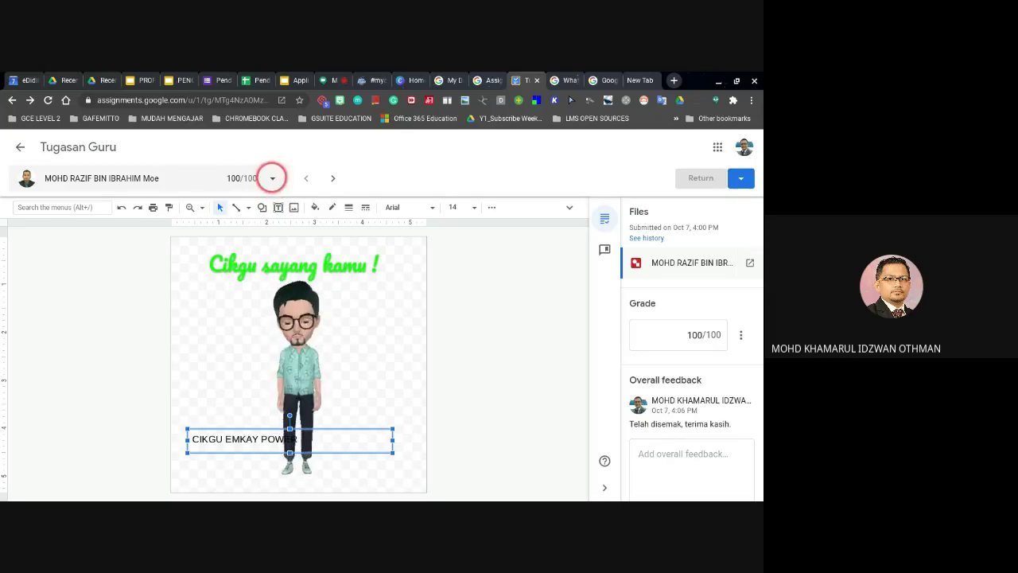
{"action": "left_click", "coordinate": [272, 180]}
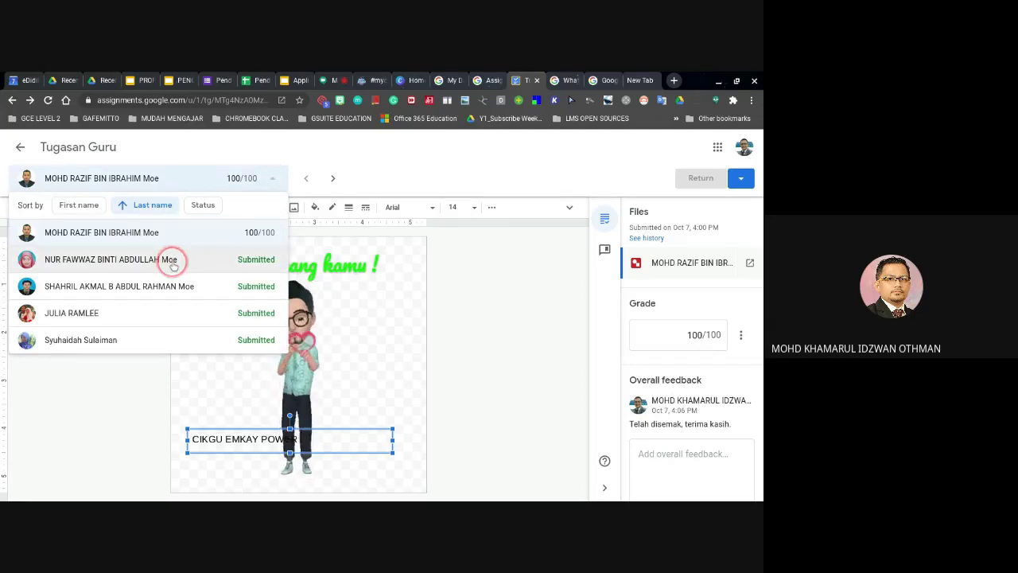
{"action": "left_click", "coordinate": [334, 180]}
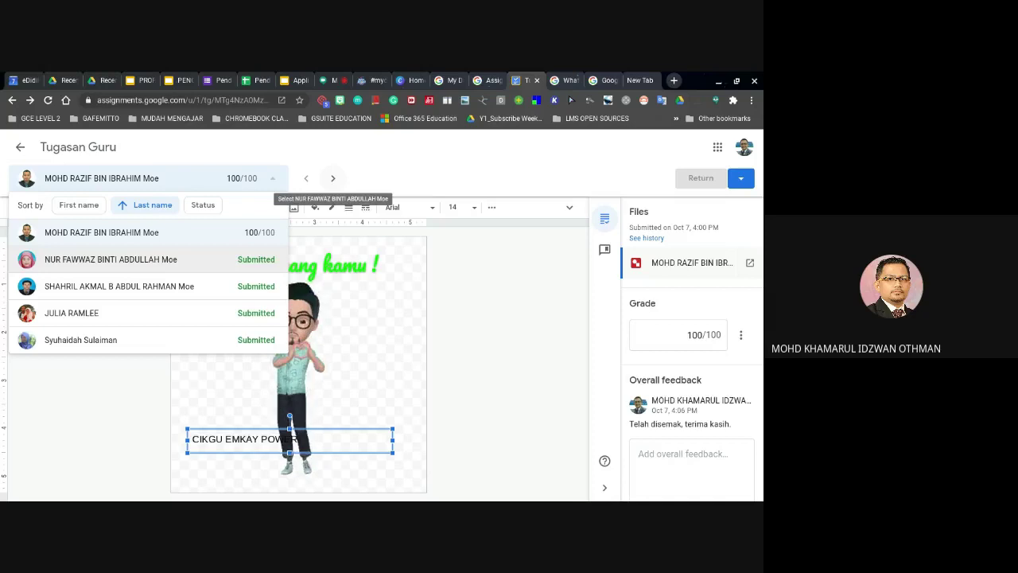
{"action": "left_click", "coordinate": [143, 262]}
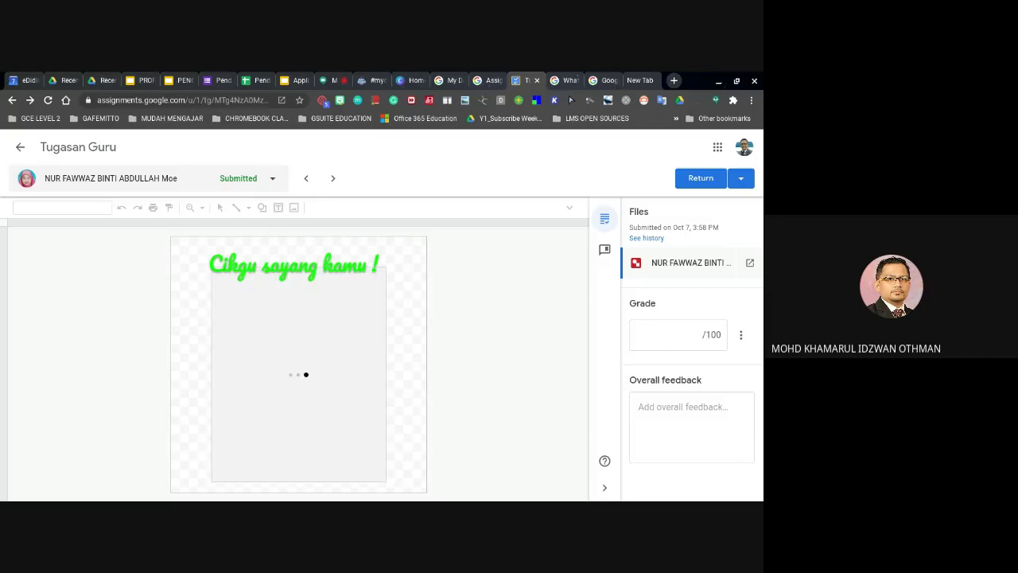
{"action": "left_click", "coordinate": [696, 335]}
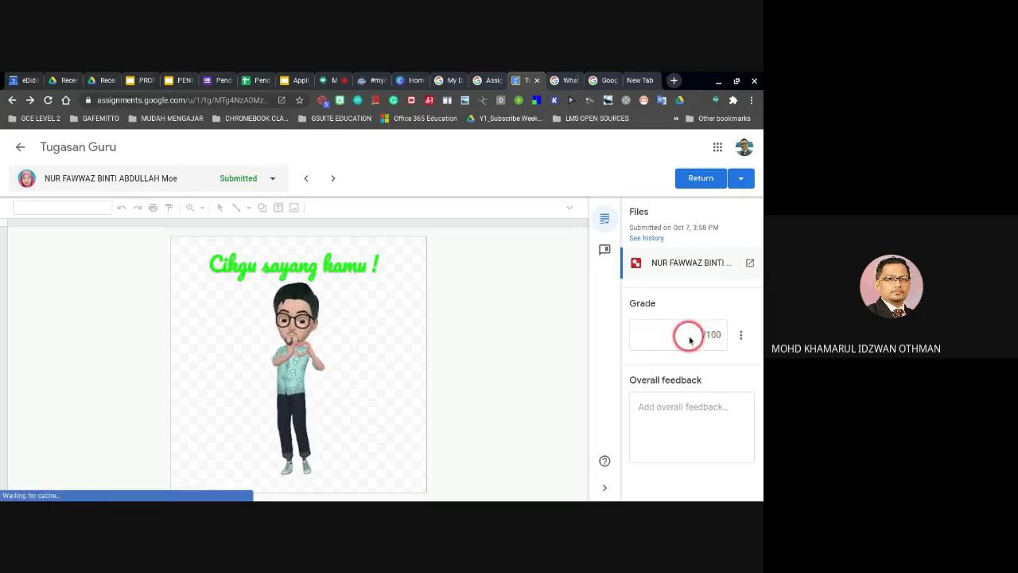
{"action": "left_click", "coordinate": [691, 335]}
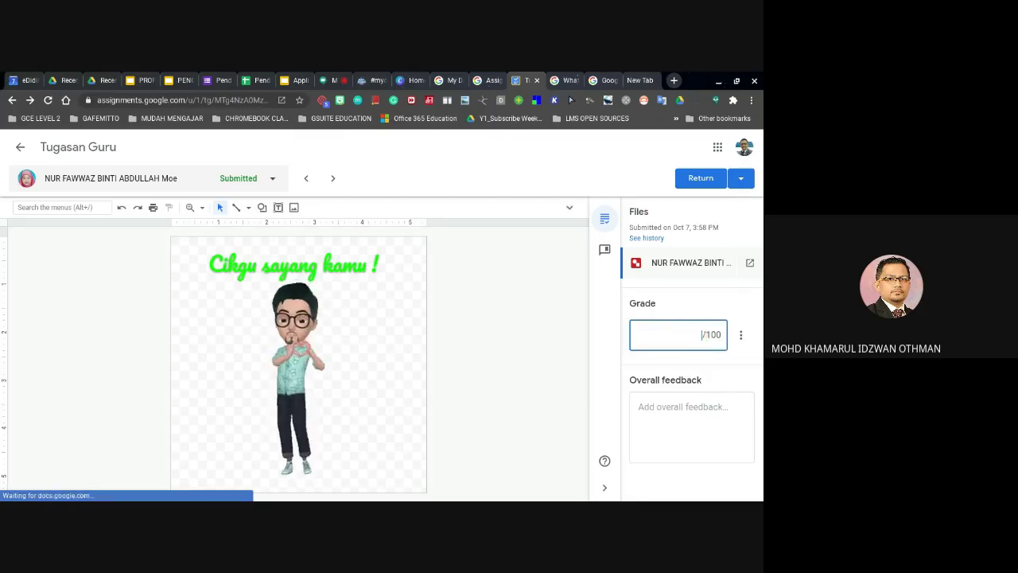
{"action": "type", "text": "100"}
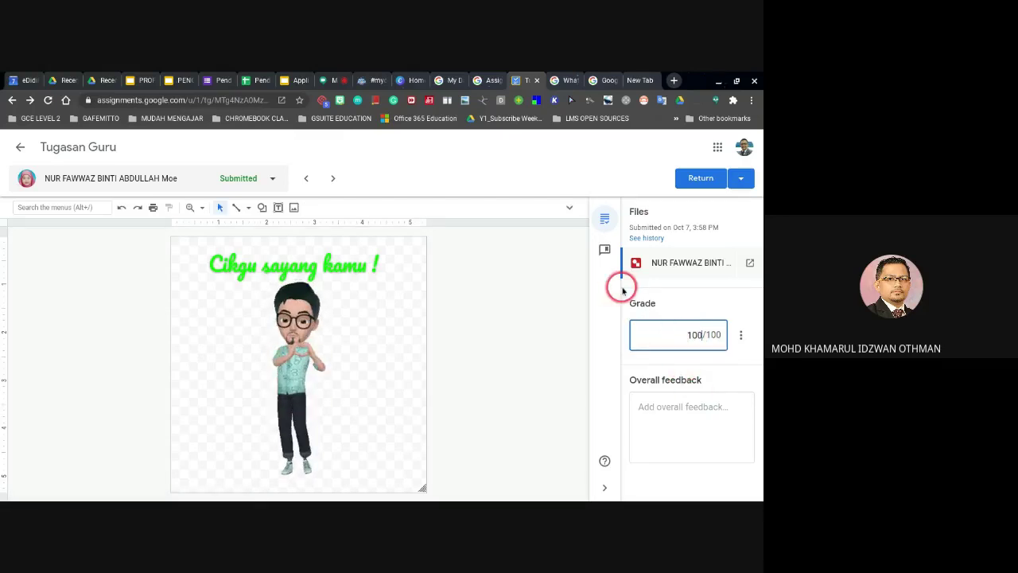
Step: Copy the saved comment "Sila siapkan tugasan." from the comment bank and paste it as the second student's overall feedback
{"action": "left_click", "coordinate": [606, 251]}
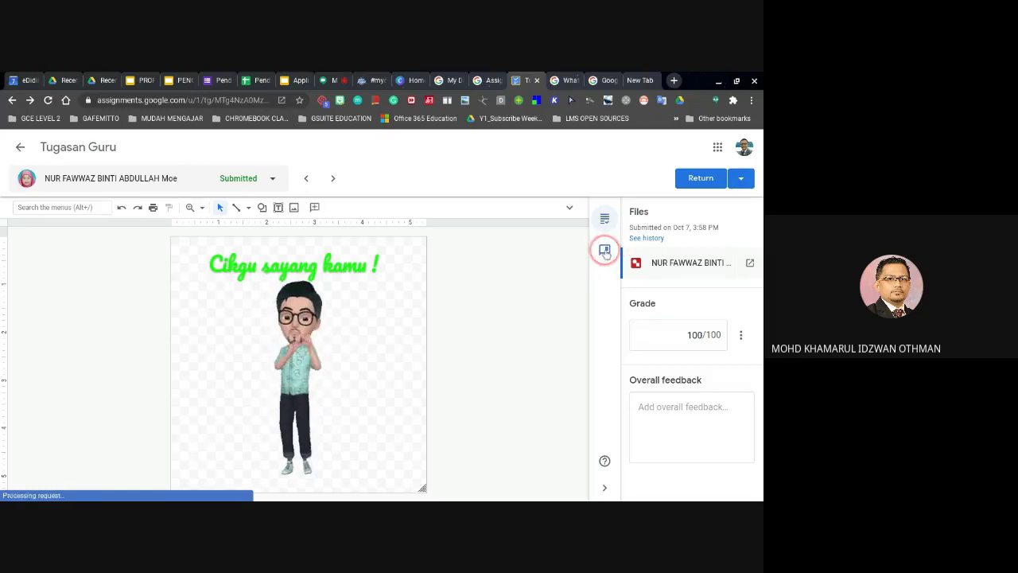
{"action": "scroll", "coordinate": [685, 444], "scroll_direction": "down", "scroll_amount": 3}
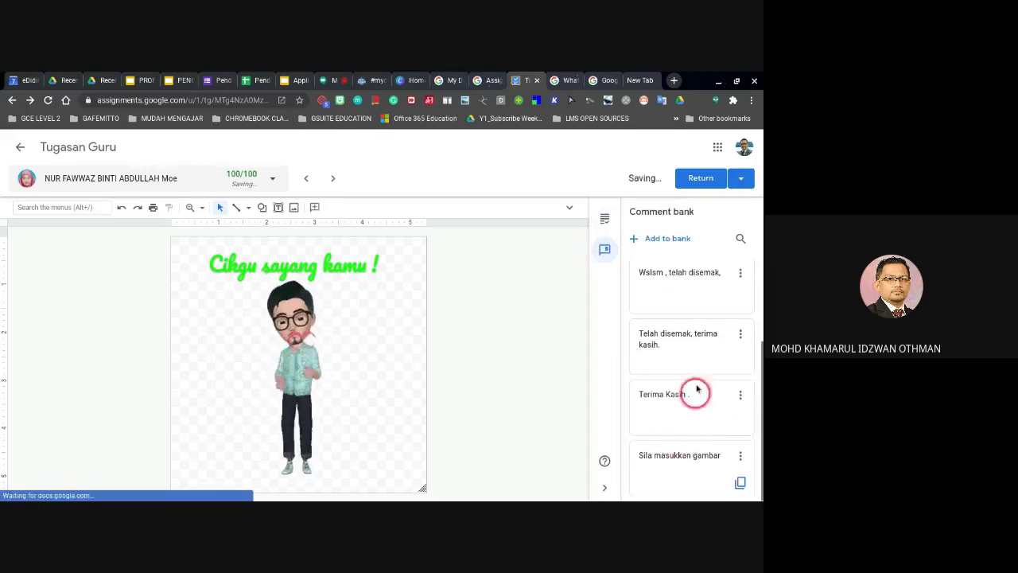
{"action": "scroll", "coordinate": [724, 359], "scroll_direction": "up", "scroll_amount": 2}
{"action": "scroll", "coordinate": [717, 337], "scroll_direction": "up", "scroll_amount": 1}
{"action": "scroll", "coordinate": [720, 326], "scroll_direction": "up", "scroll_amount": 1}
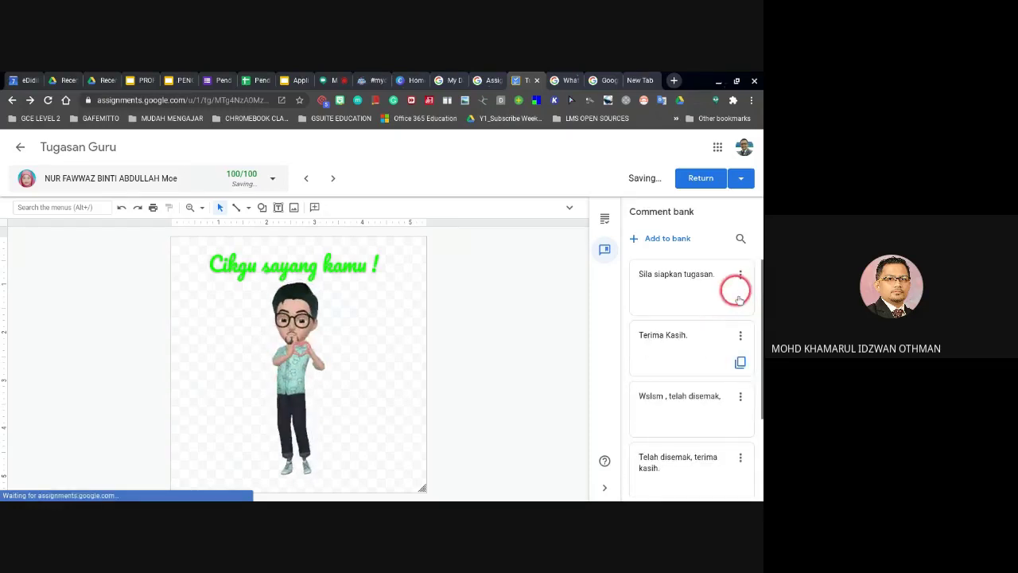
{"action": "left_click", "coordinate": [740, 301]}
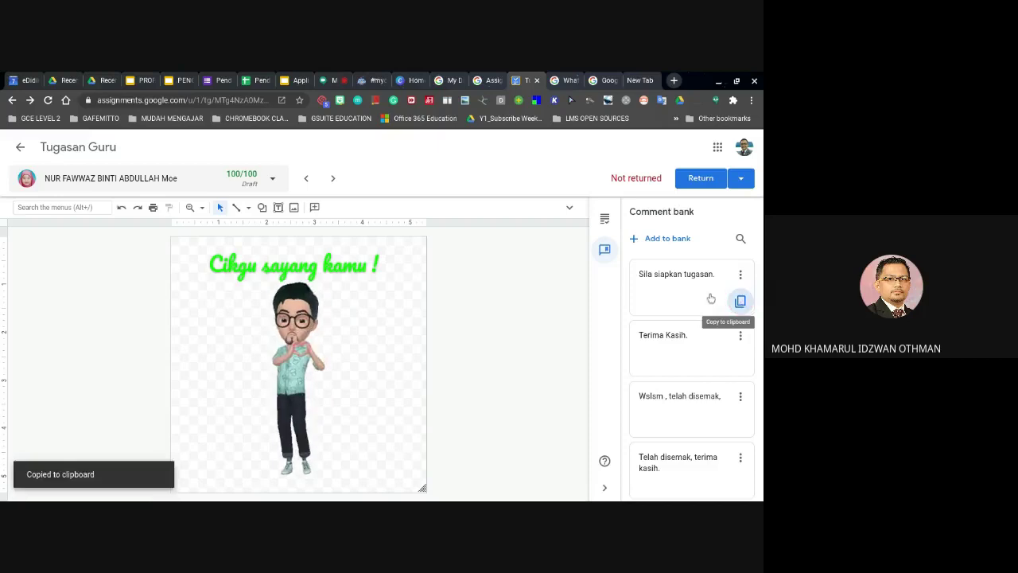
{"action": "left_click", "coordinate": [604, 219]}
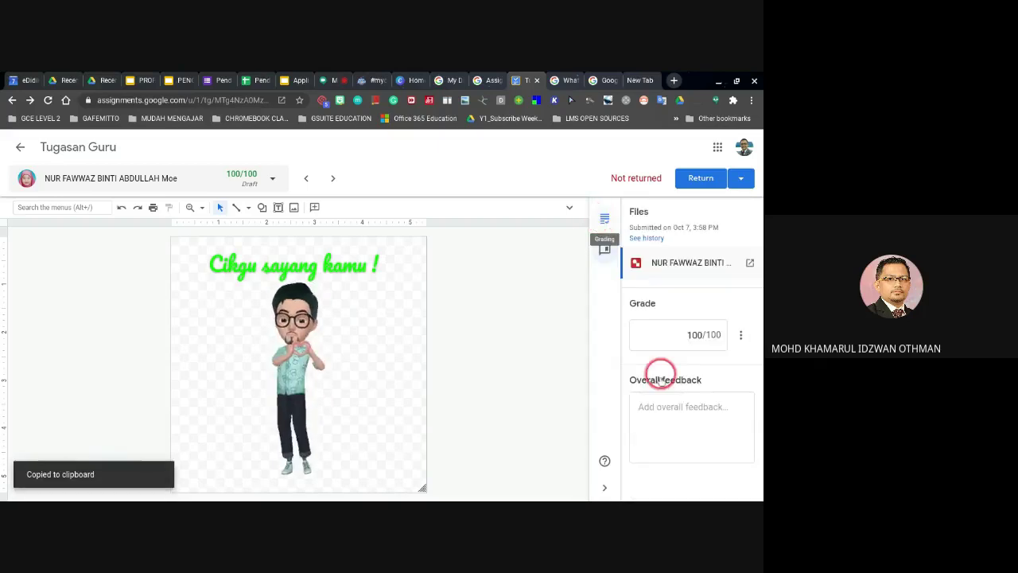
{"action": "left_click", "coordinate": [655, 410]}
{"action": "key", "text": "ctrl+v"}
Step: Return the second student's graded work and confirm the return
{"action": "left_click", "coordinate": [702, 189]}
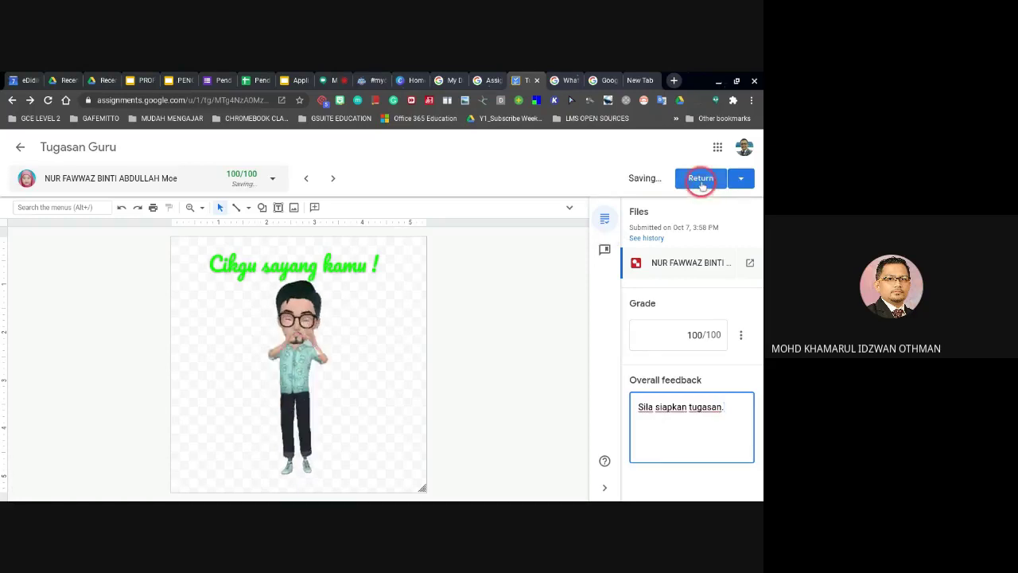
{"action": "left_click", "coordinate": [703, 185]}
{"action": "left_click", "coordinate": [480, 358]}
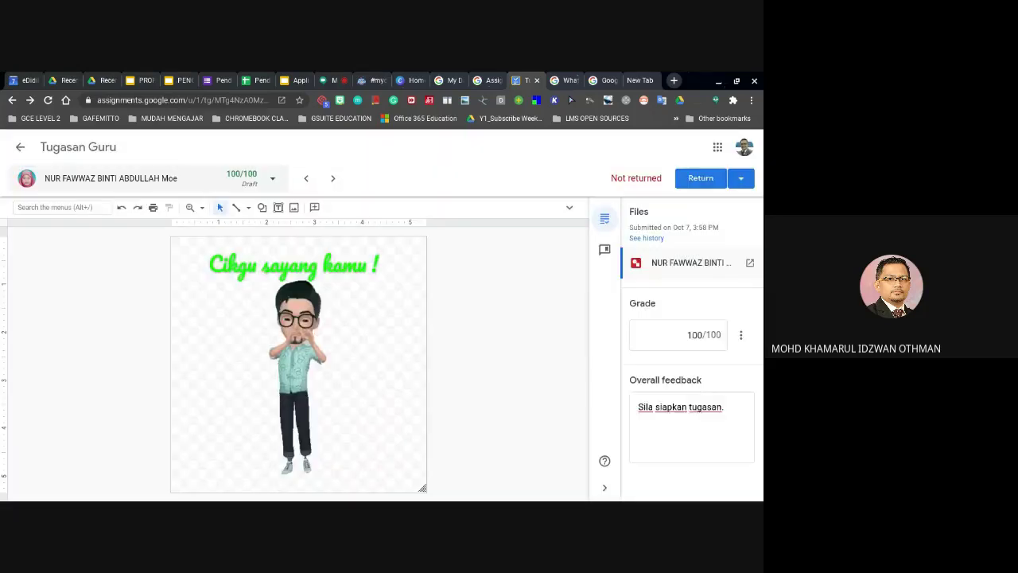
{"action": "left_click", "coordinate": [342, 206]}
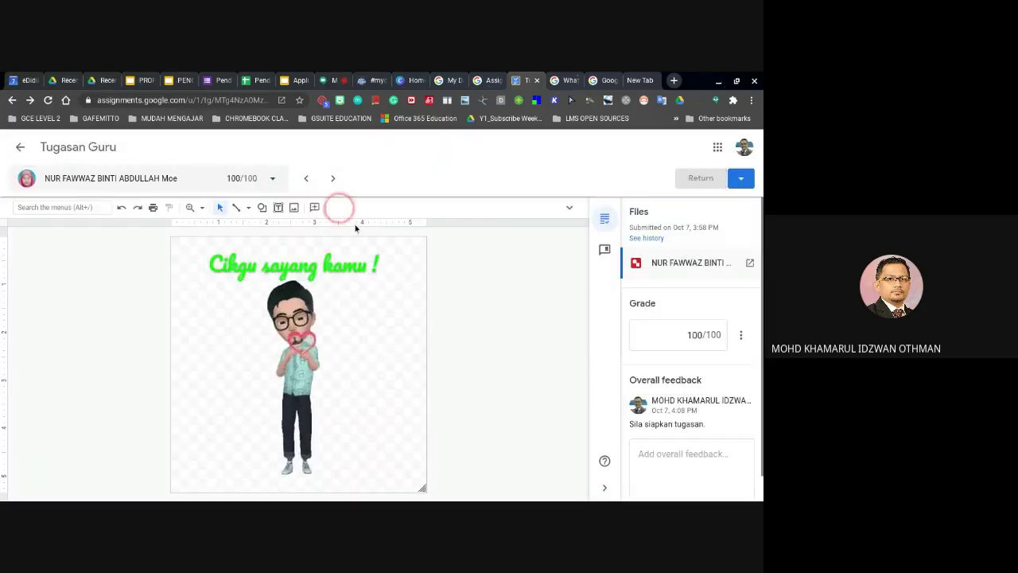
Step: Go to the third student's submission and grade it 100 out of 100
{"action": "left_click", "coordinate": [333, 179]}
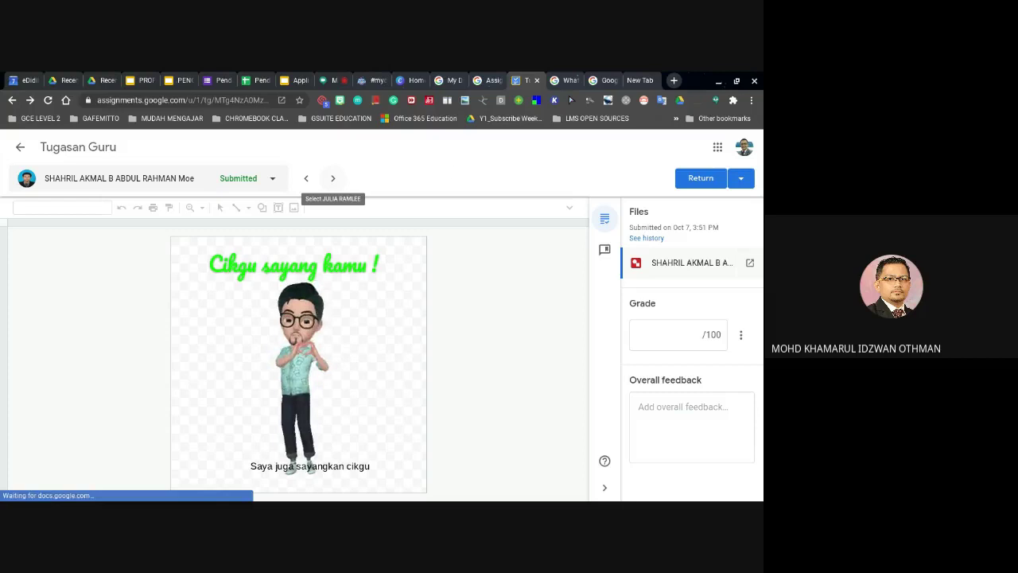
{"action": "left_click", "coordinate": [649, 338]}
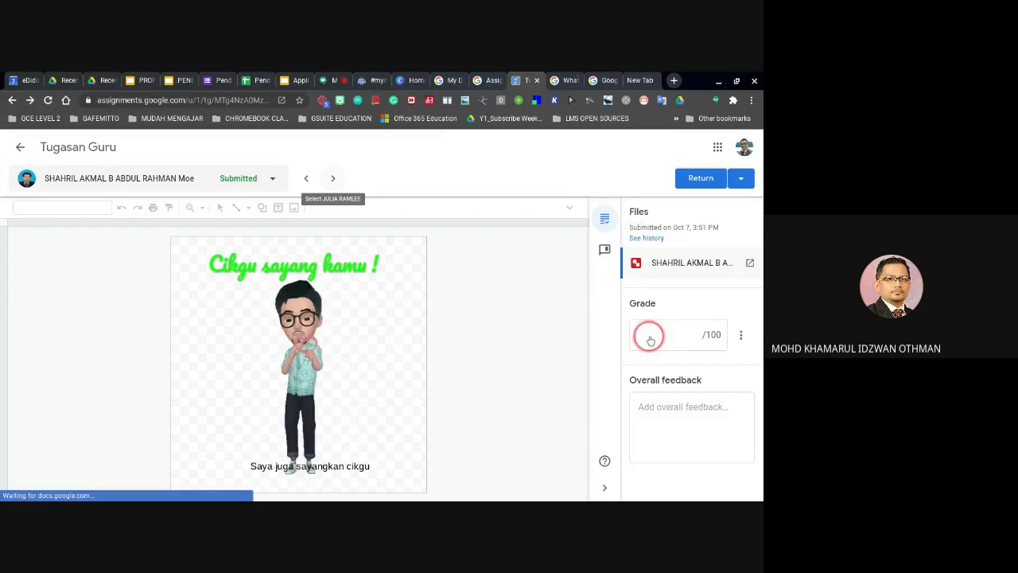
{"action": "type", "text": "100"}
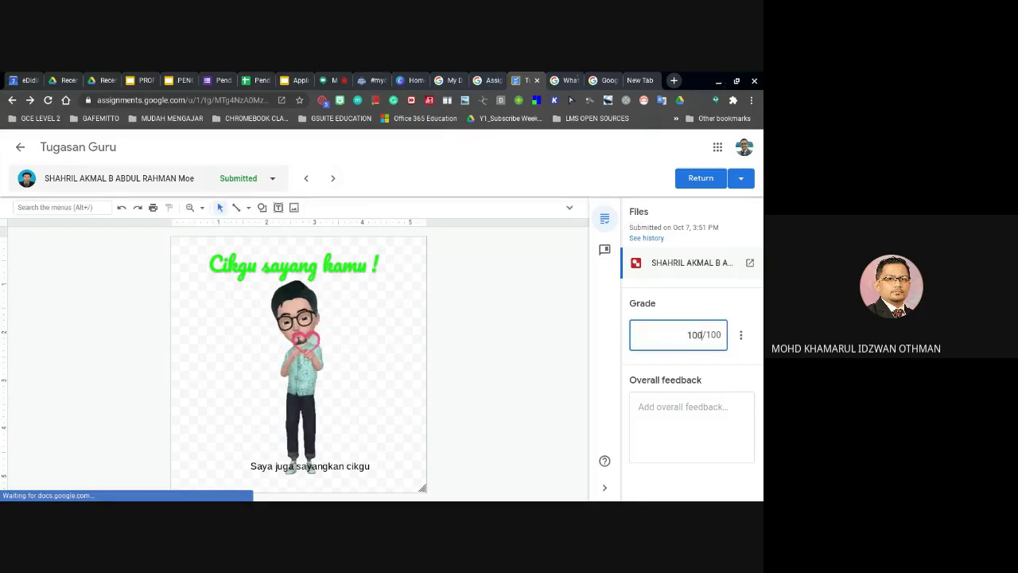
Step: Copy the saved comment "Telah disemak, terima kasih." from the comment bank and paste it as the third student's overall feedback
{"action": "left_click", "coordinate": [605, 249]}
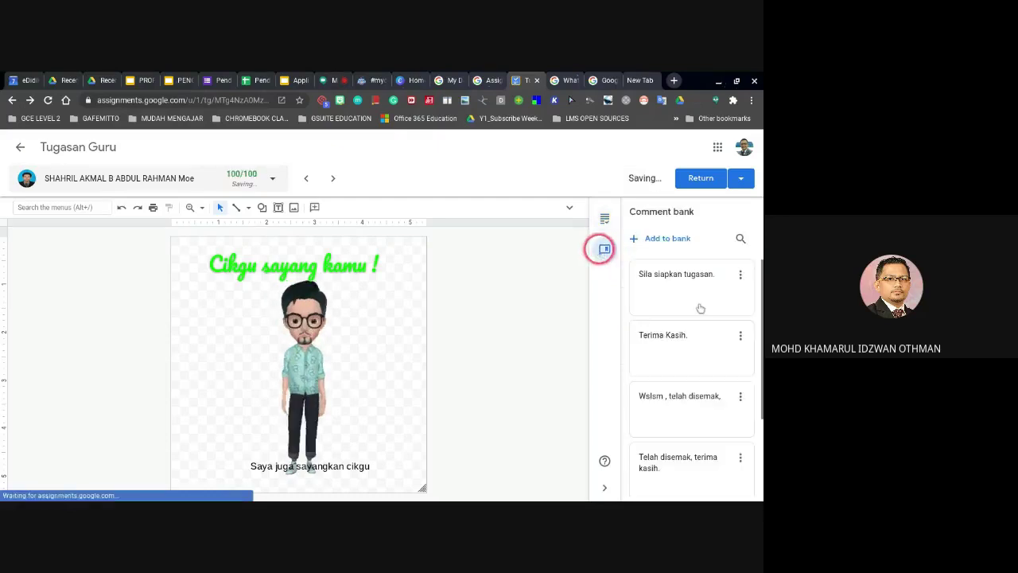
{"action": "left_click", "coordinate": [664, 348]}
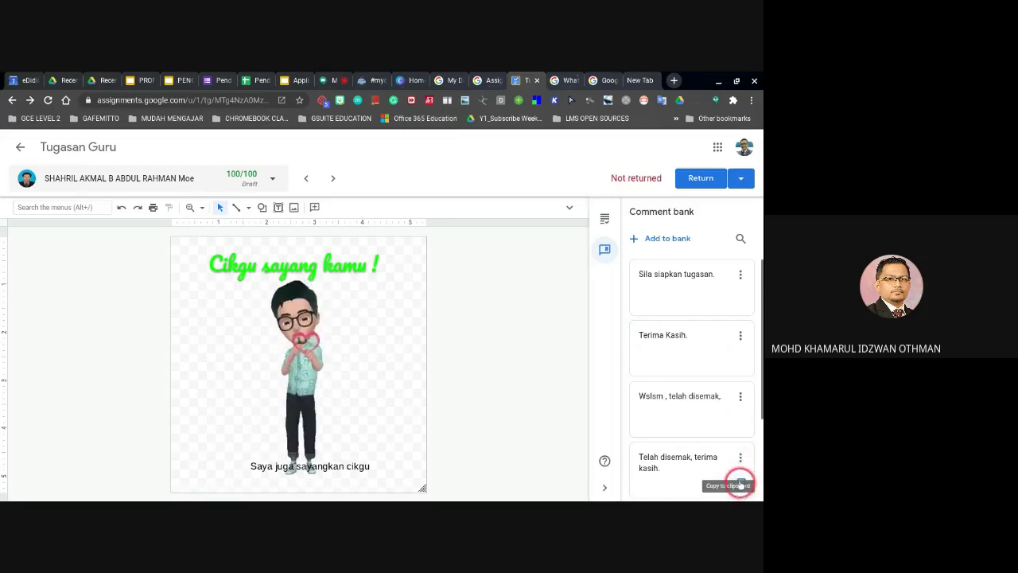
{"action": "left_click", "coordinate": [741, 485]}
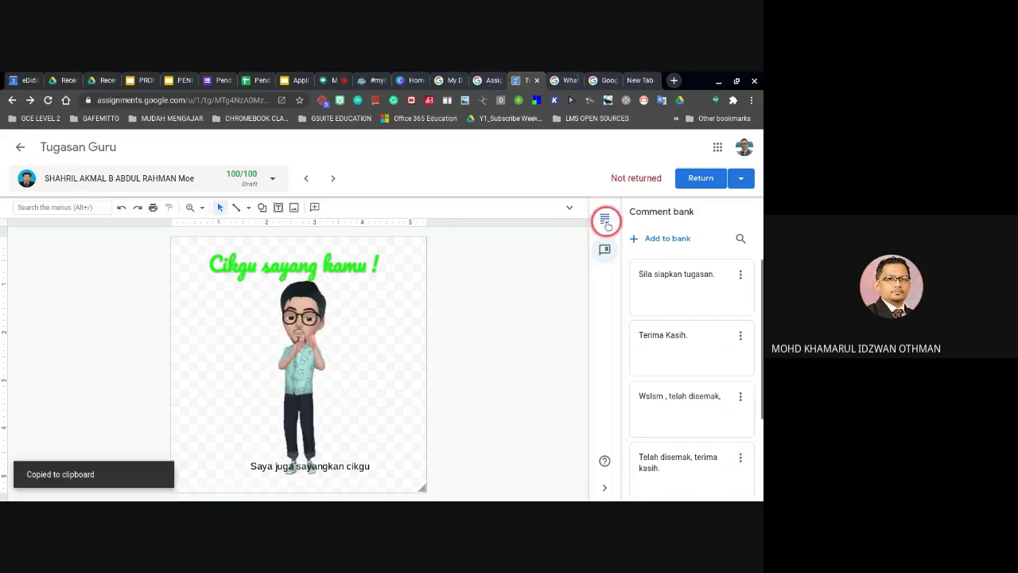
{"action": "left_click", "coordinate": [605, 222]}
{"action": "left_click", "coordinate": [673, 431]}
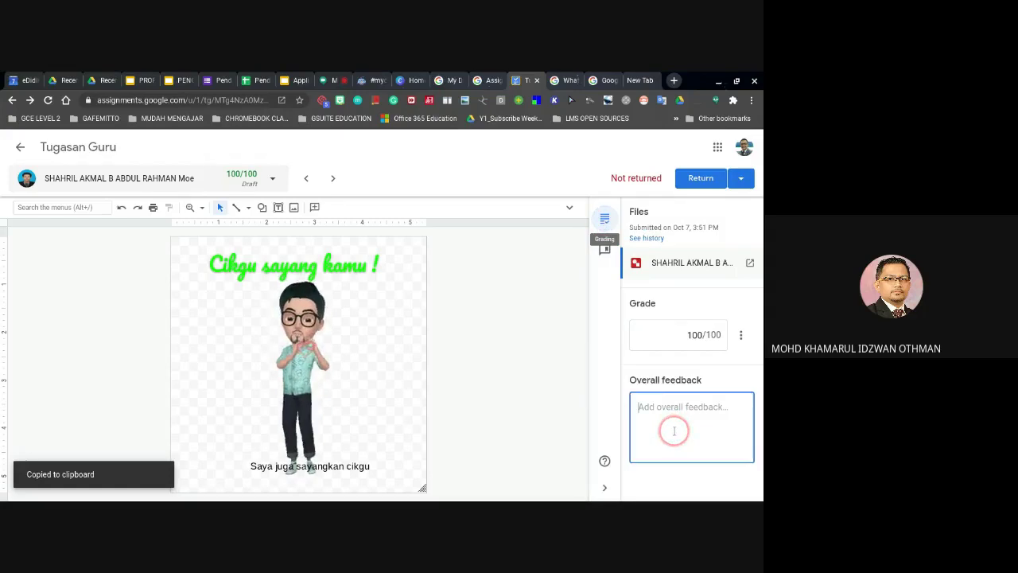
{"action": "key", "text": "ctrl+v"}
Step: Return the third student's graded work and open the fourth student's submission from the student list
{"action": "left_click", "coordinate": [704, 178]}
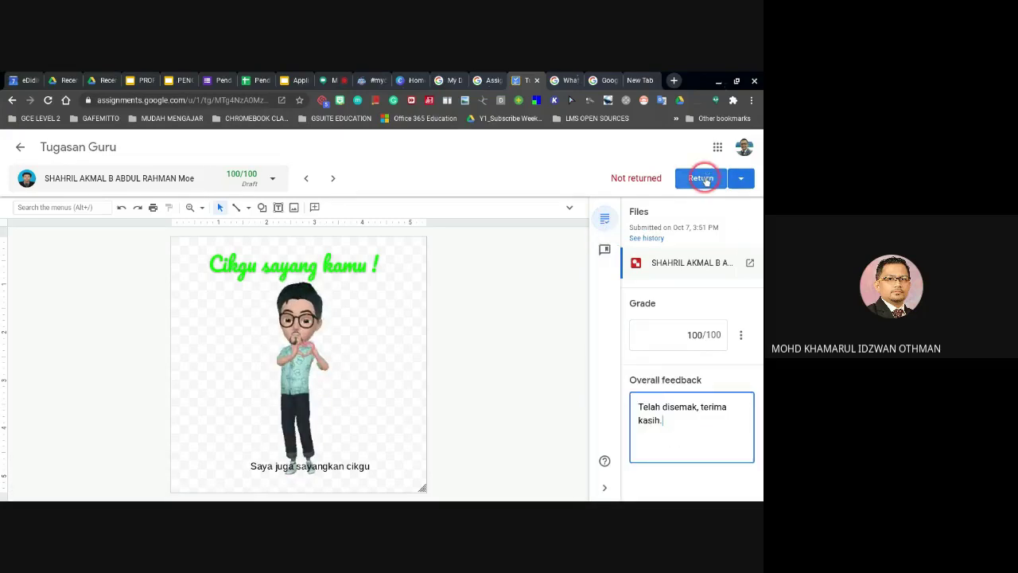
{"action": "left_click", "coordinate": [471, 357]}
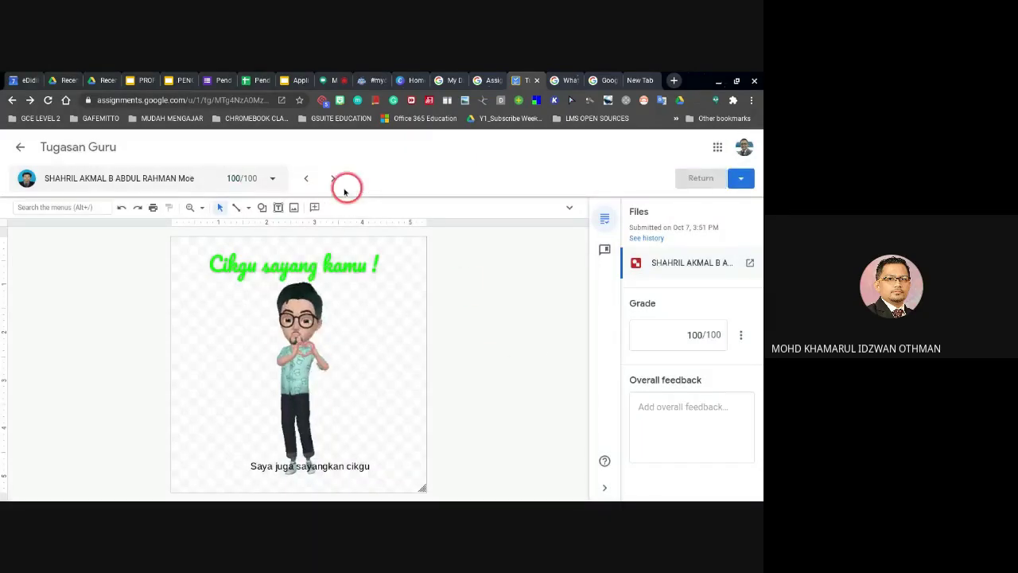
{"action": "left_click", "coordinate": [276, 179]}
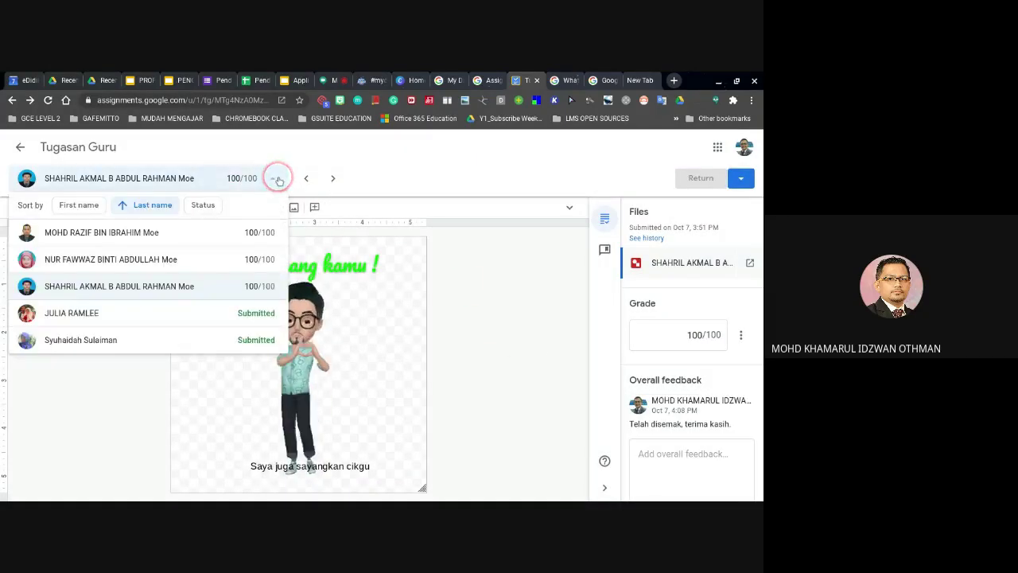
{"action": "left_click", "coordinate": [257, 314]}
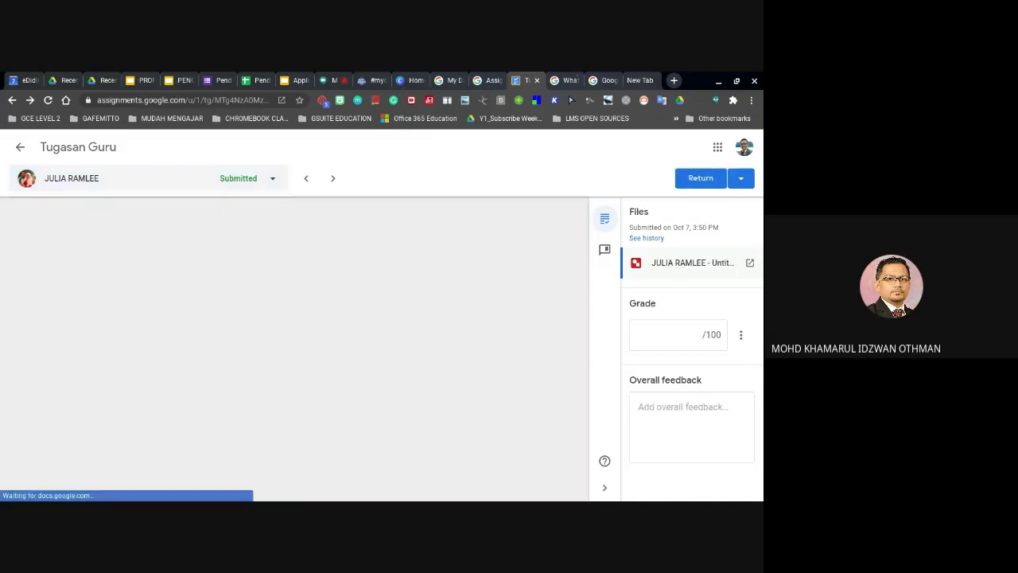
Step: Grade the fourth student's submission 100 out of 100
{"action": "left_click", "coordinate": [512, 343]}
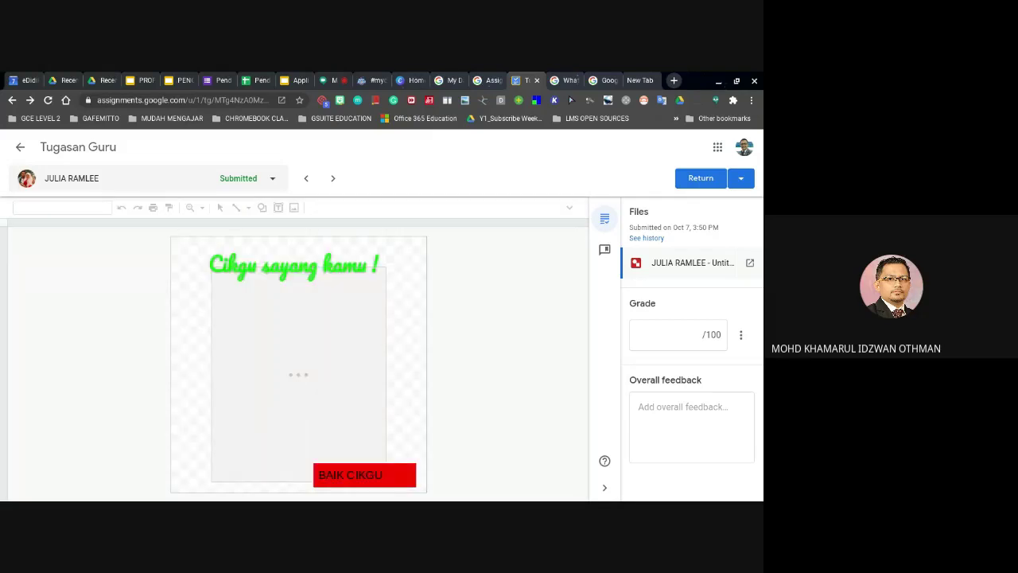
{"action": "left_click", "coordinate": [689, 396]}
{"action": "left_click", "coordinate": [690, 344]}
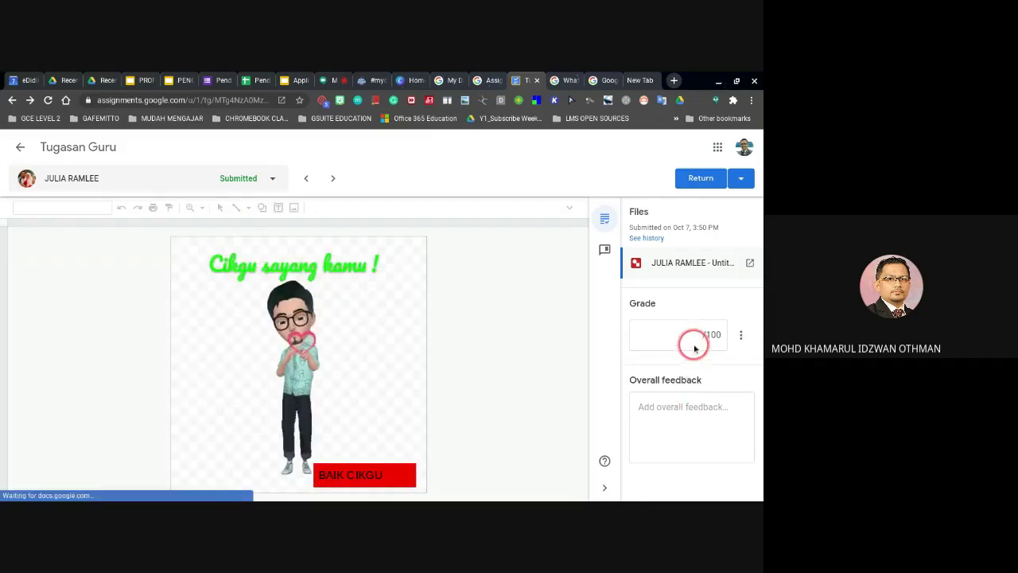
{"action": "left_click", "coordinate": [697, 334]}
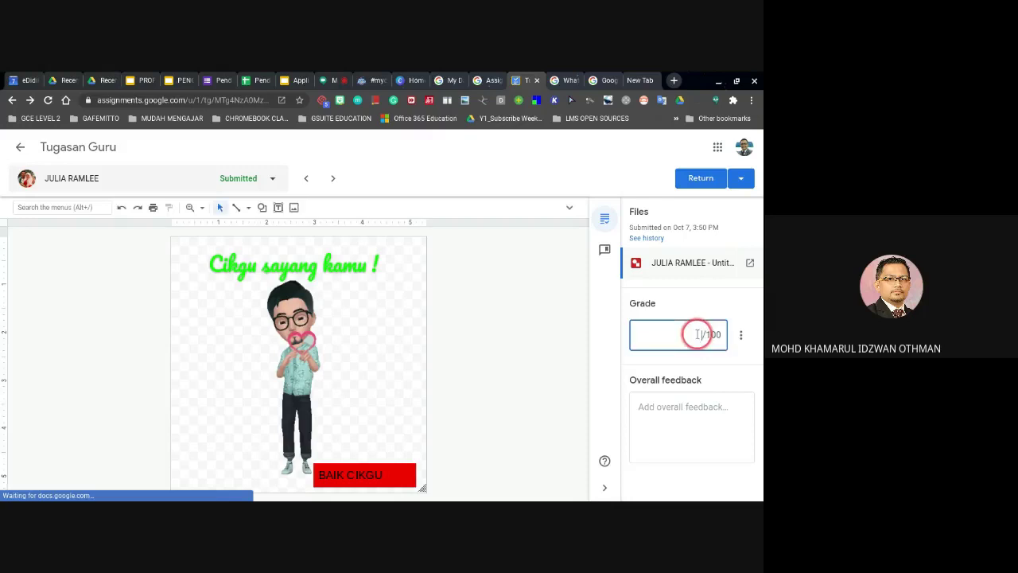
{"action": "type", "text": "1"}
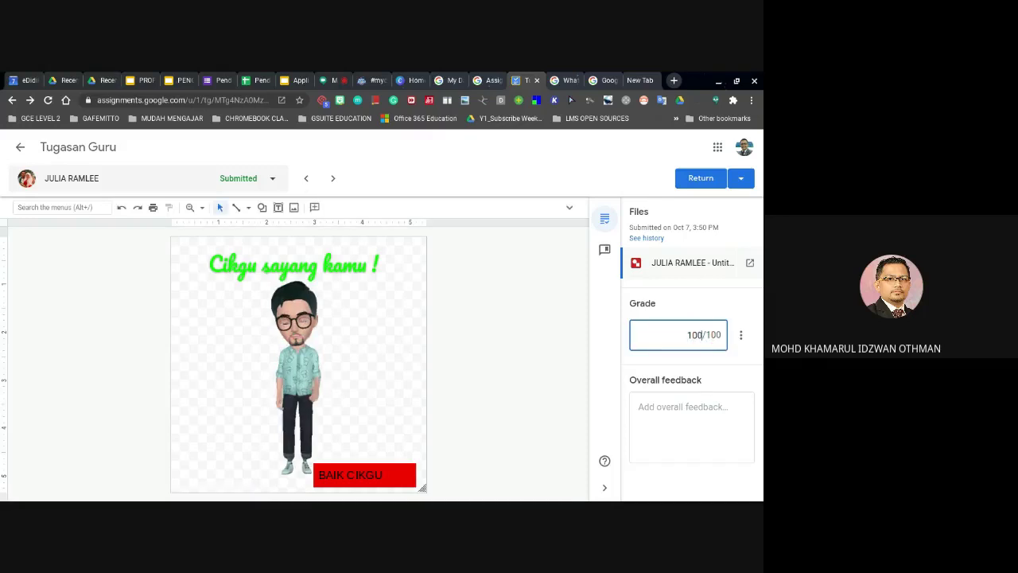
{"action": "type", "text": "00"}
{"action": "left_click", "coordinate": [689, 337]}
Step: Copy the saved comment "Sila masukkan gambar" from the comment bank and paste it as the fourth student's overall feedback
{"action": "left_click", "coordinate": [674, 414]}
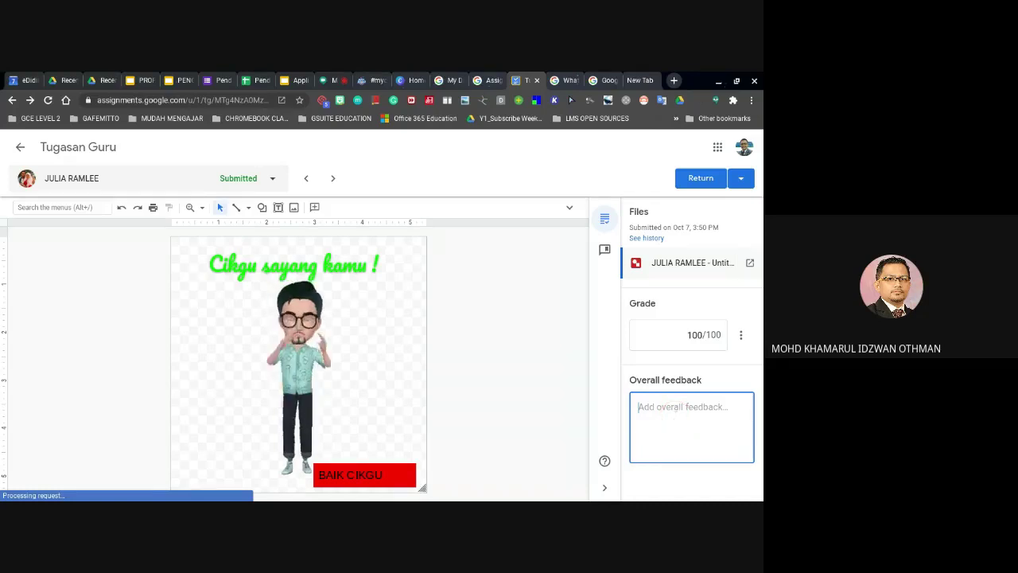
{"action": "left_click", "coordinate": [604, 263]}
{"action": "left_click", "coordinate": [604, 249]}
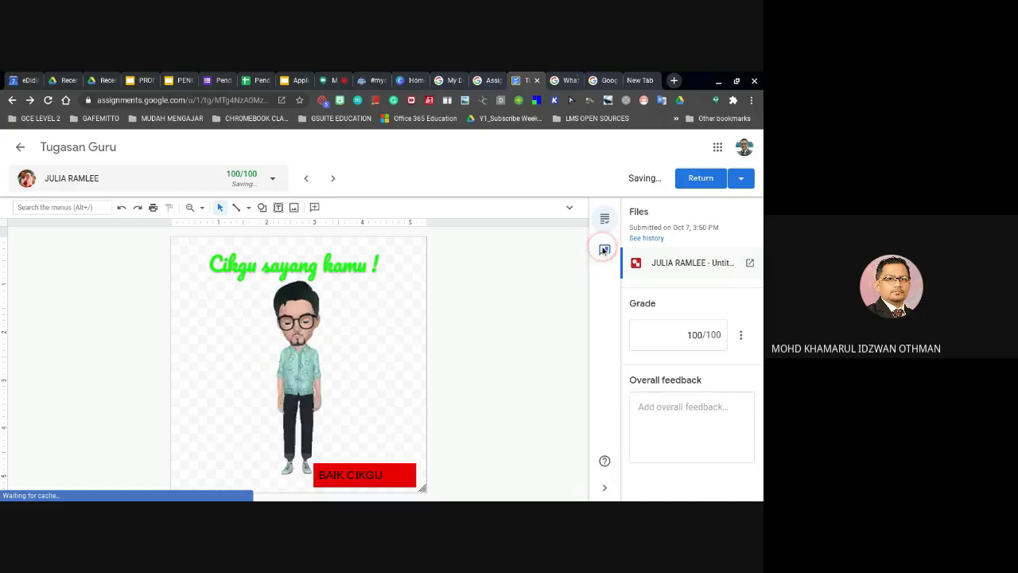
{"action": "scroll", "coordinate": [698, 430], "scroll_direction": "down", "scroll_amount": 1}
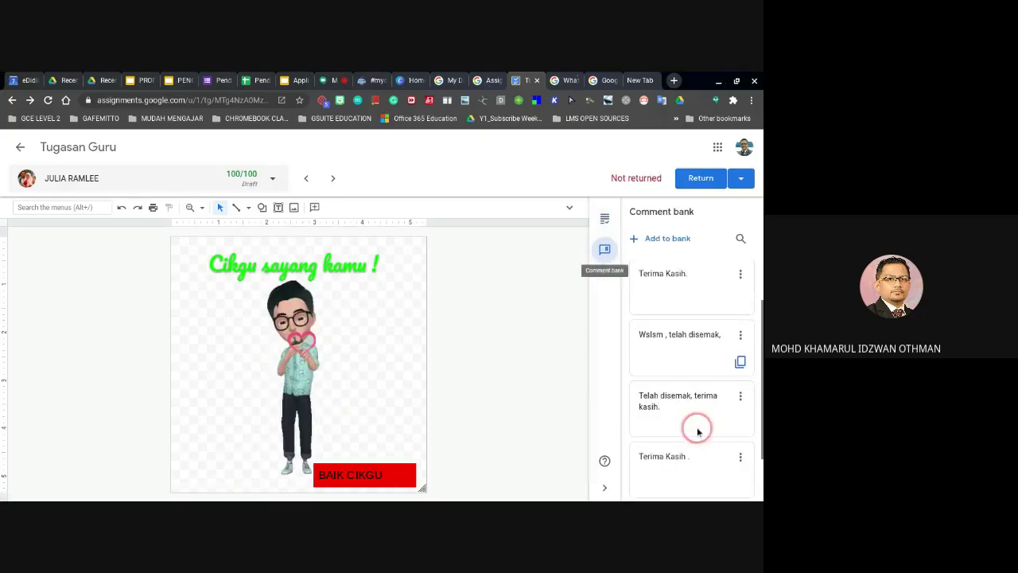
{"action": "scroll", "coordinate": [698, 430], "scroll_direction": "down", "scroll_amount": 1}
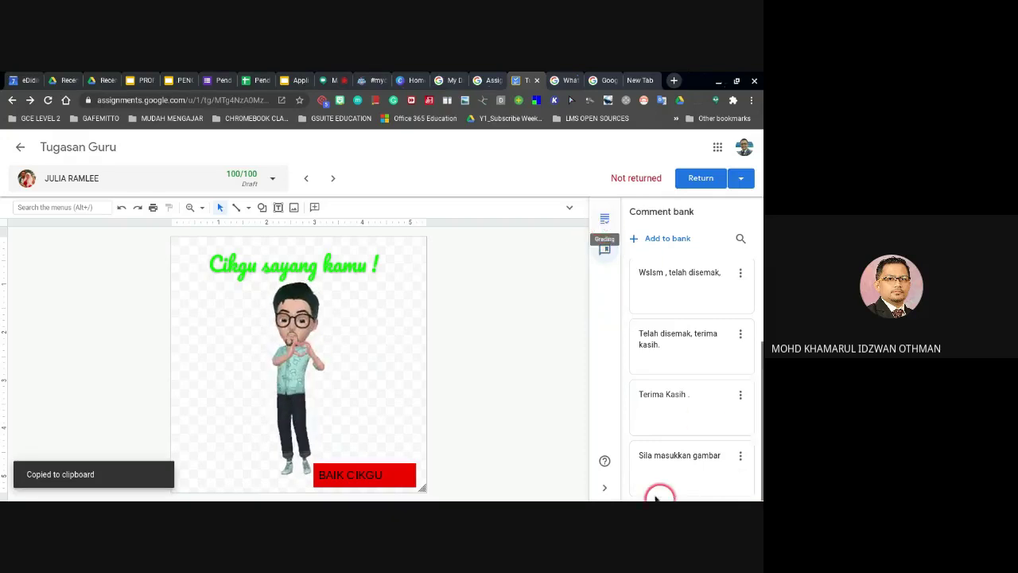
{"action": "left_click", "coordinate": [654, 425]}
{"action": "key", "text": "ctrl+v"}
Step: Return the fourth student's graded work and confirm the return
{"action": "left_click", "coordinate": [701, 178]}
{"action": "left_click", "coordinate": [476, 357]}
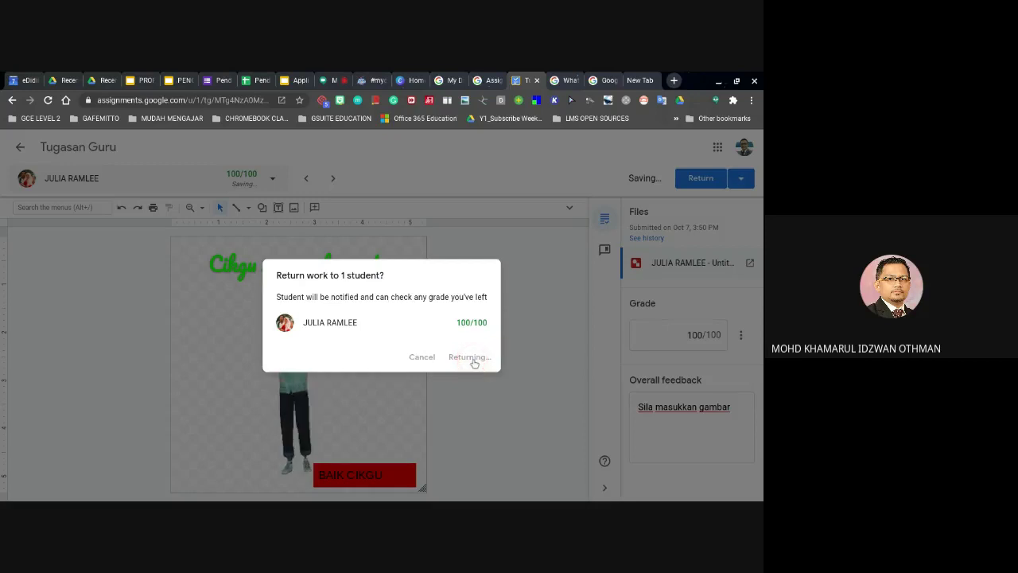
{"action": "left_click", "coordinate": [496, 346]}
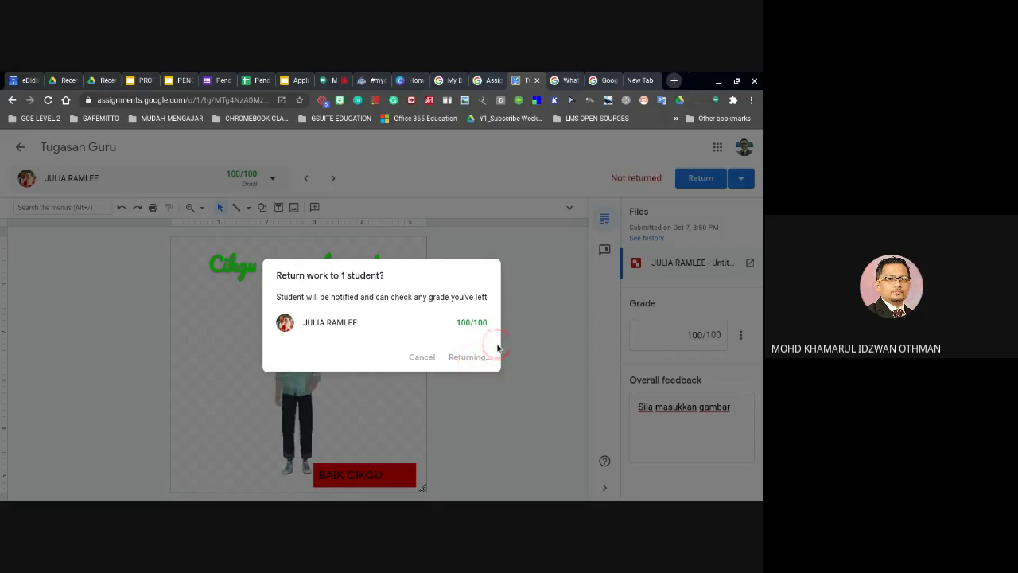